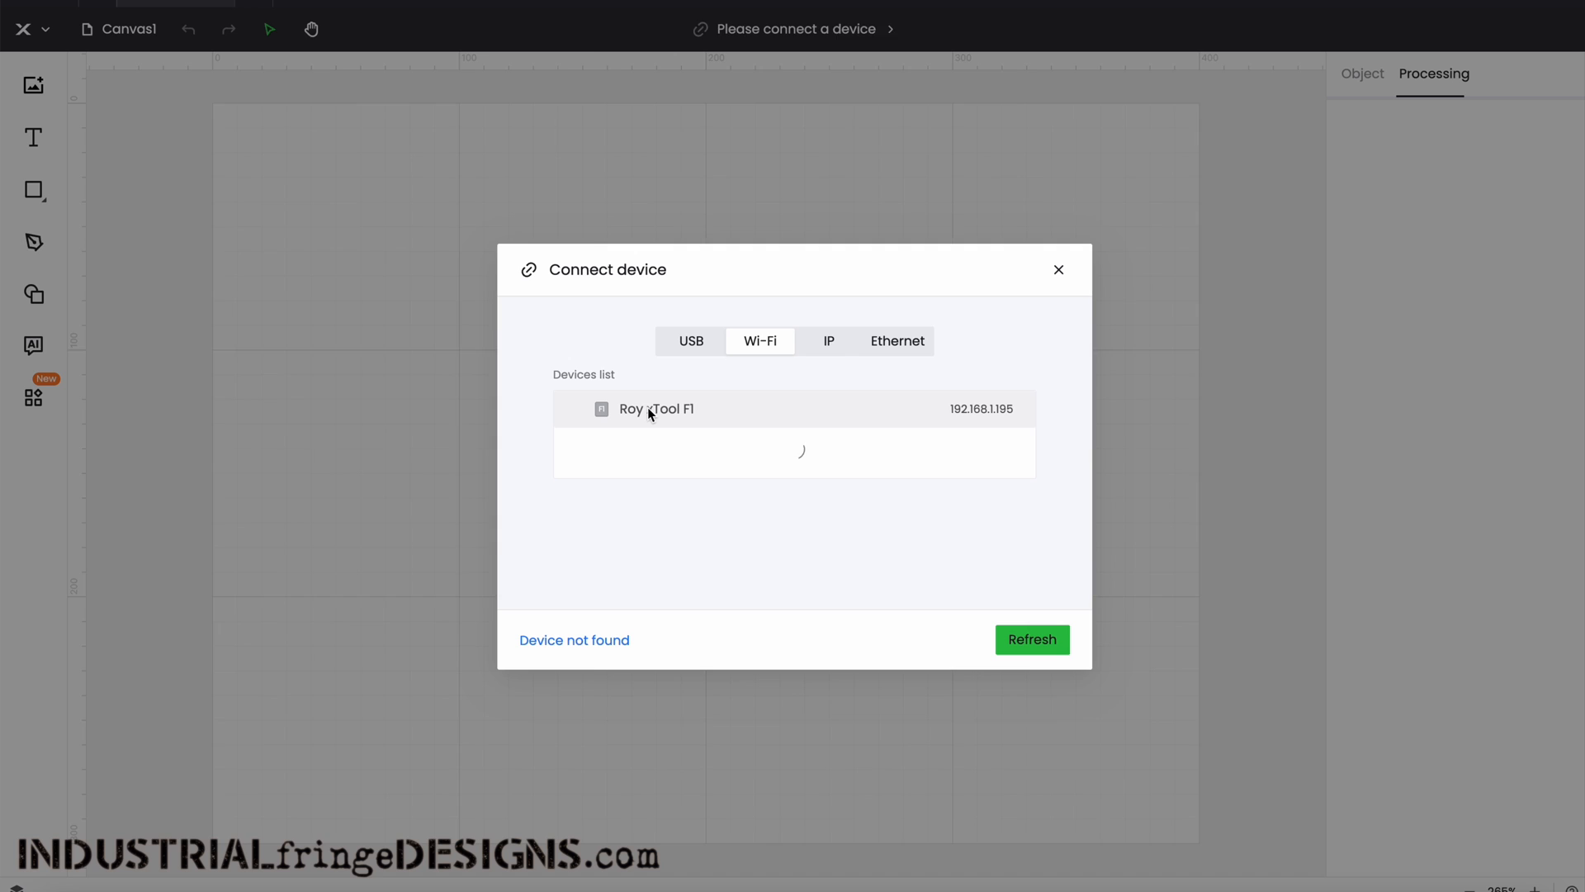
- Connect to the available xTool F1 laser over Wi-Fi
left_click(648, 408)
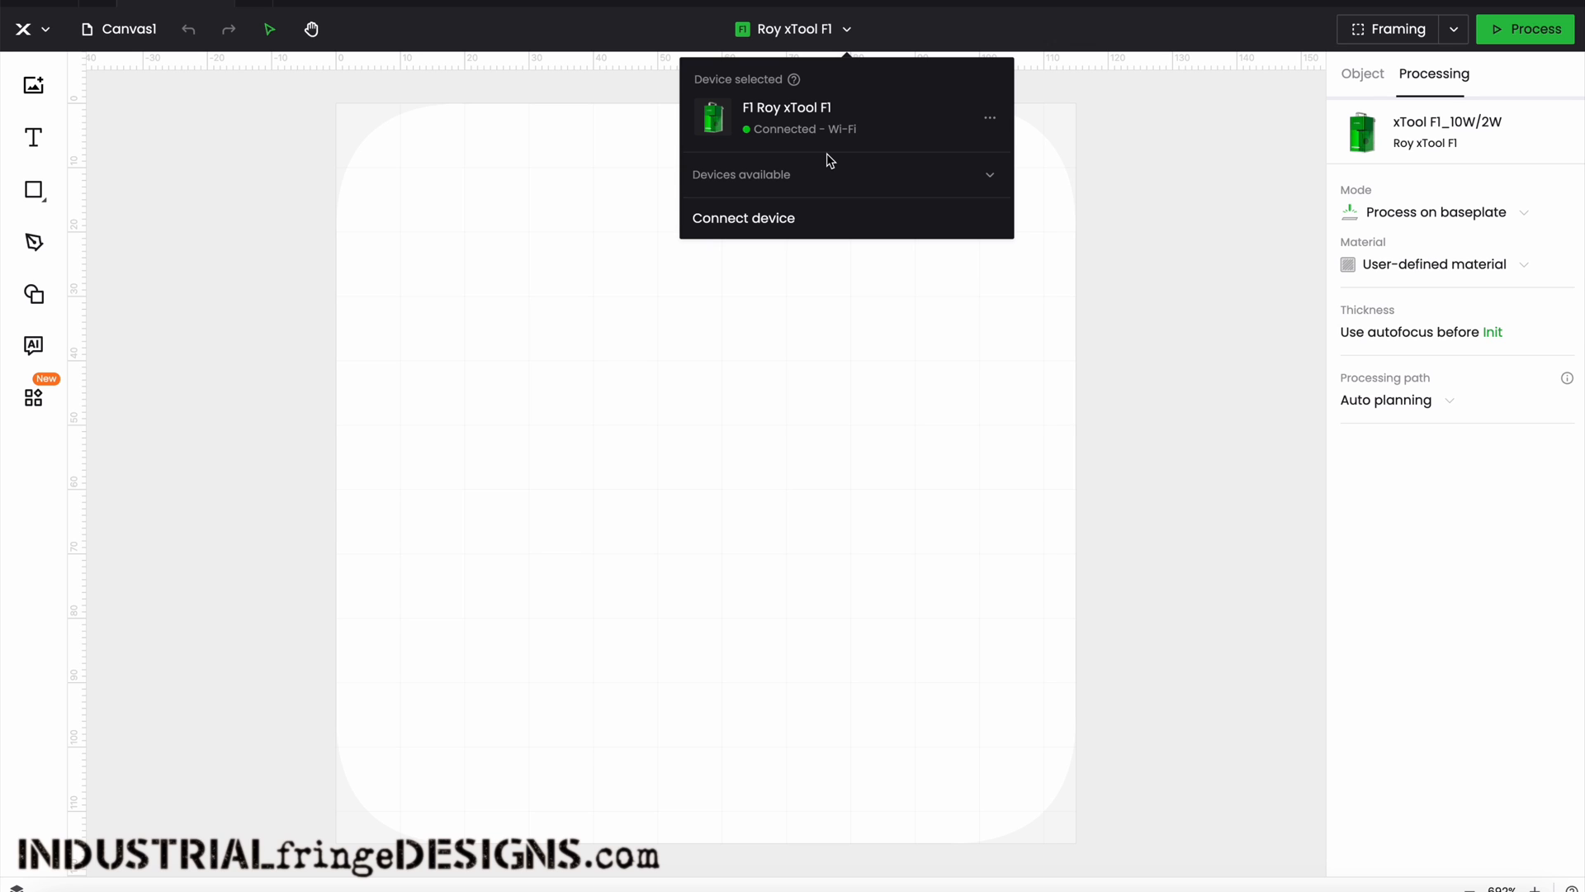
mouse_move(888, 120)
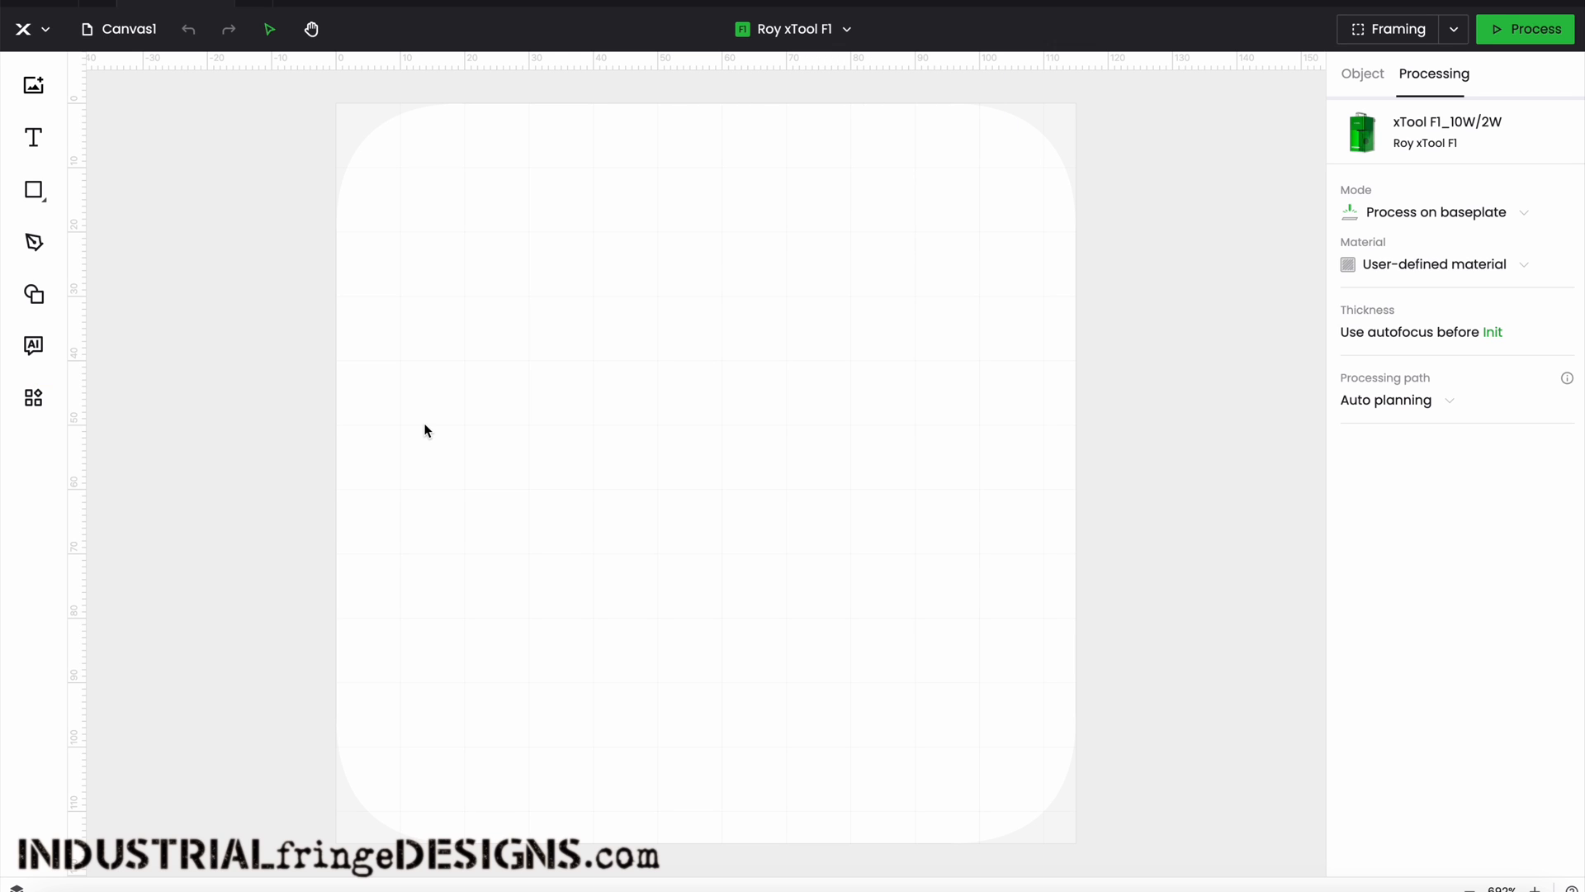
- Import WelcomeShitshowDigital-PatchDesign.png from the Leather Hat Patches folder, scaled to fit on the canvas
left_click(33, 85)
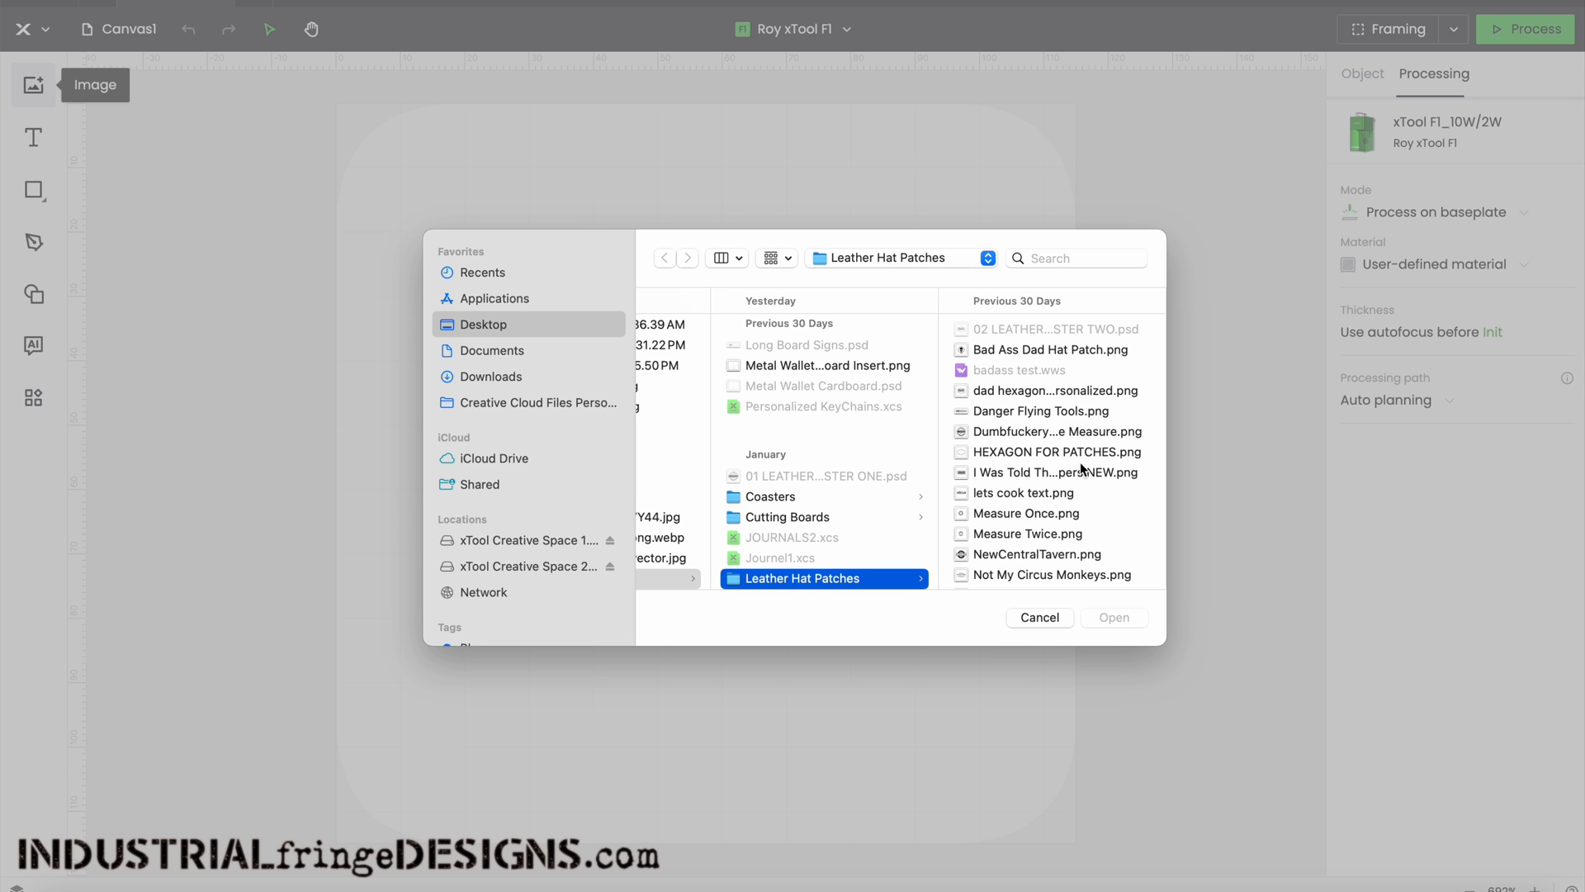
scroll(1082, 469, "down", 5)
scroll(1081, 468, "down", 10)
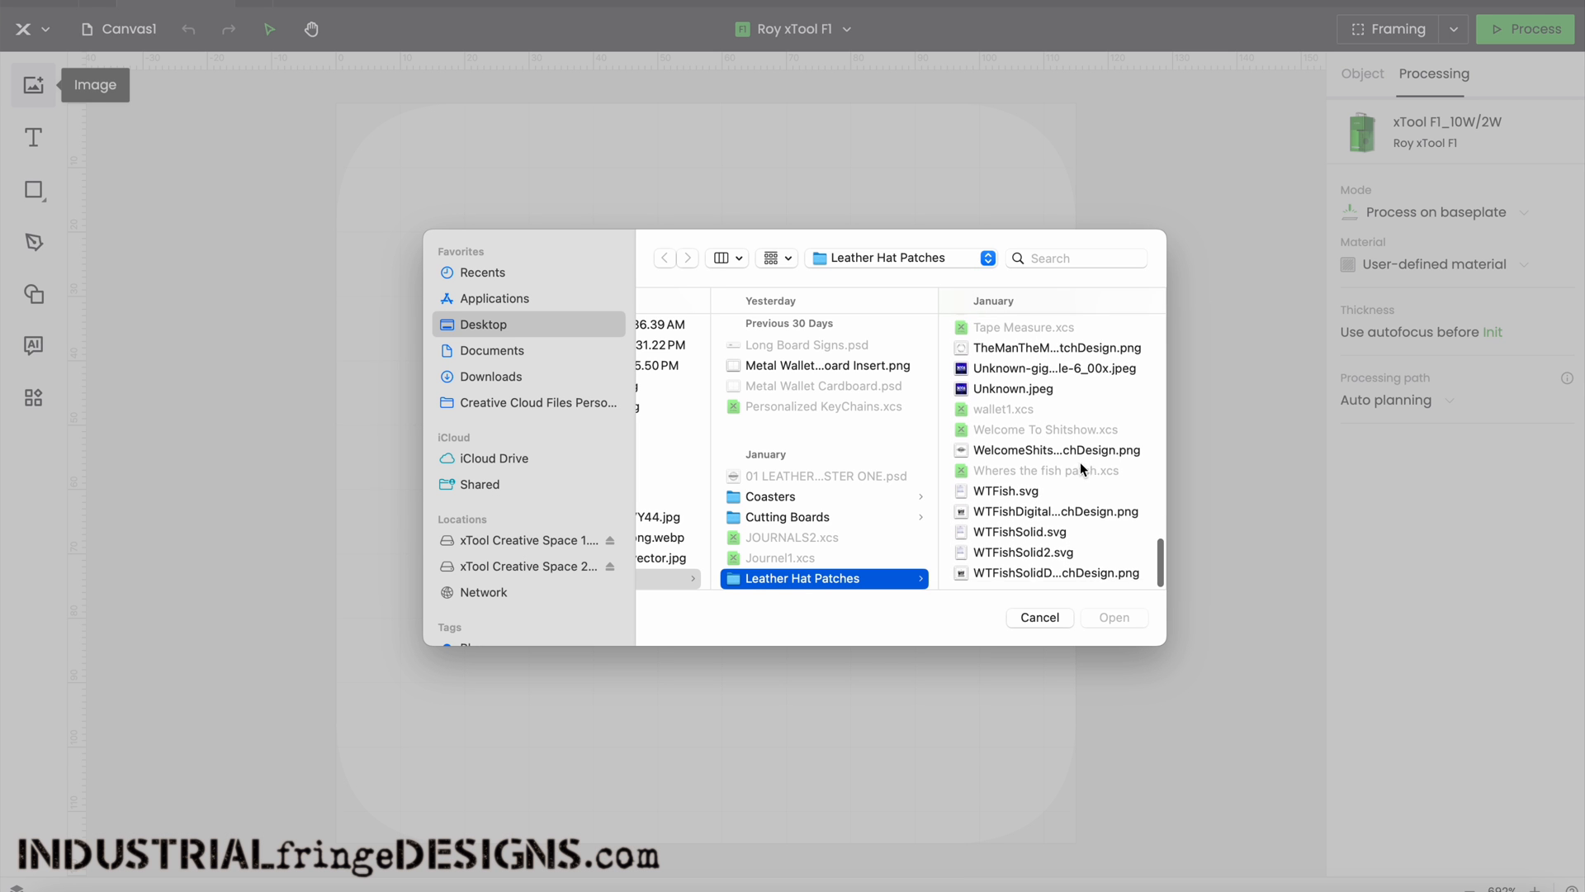
left_click(1061, 464)
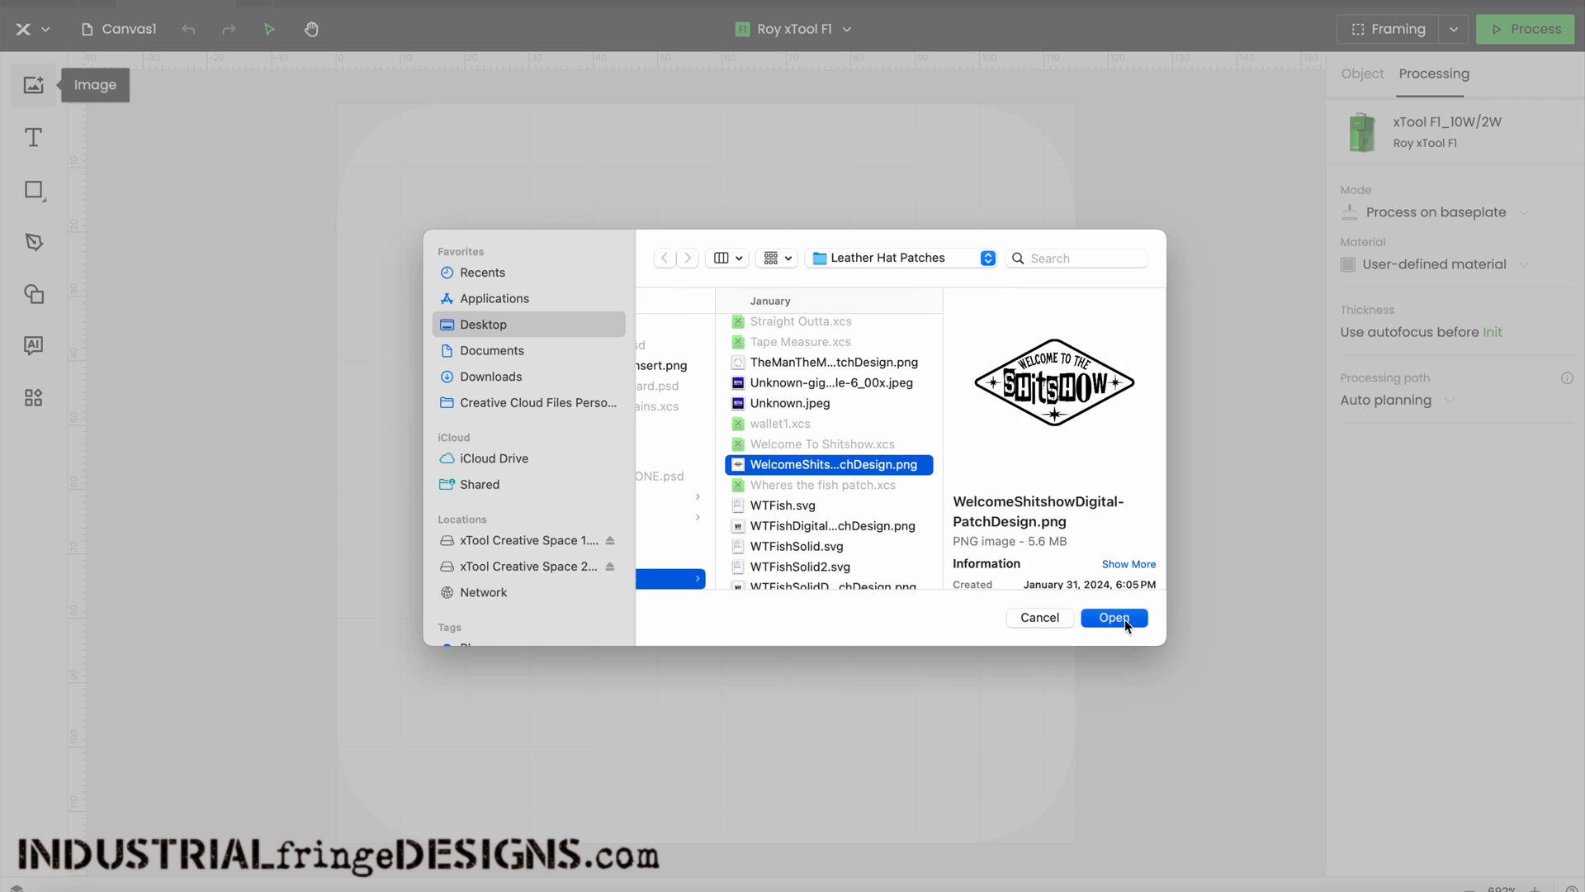
left_click(1118, 618)
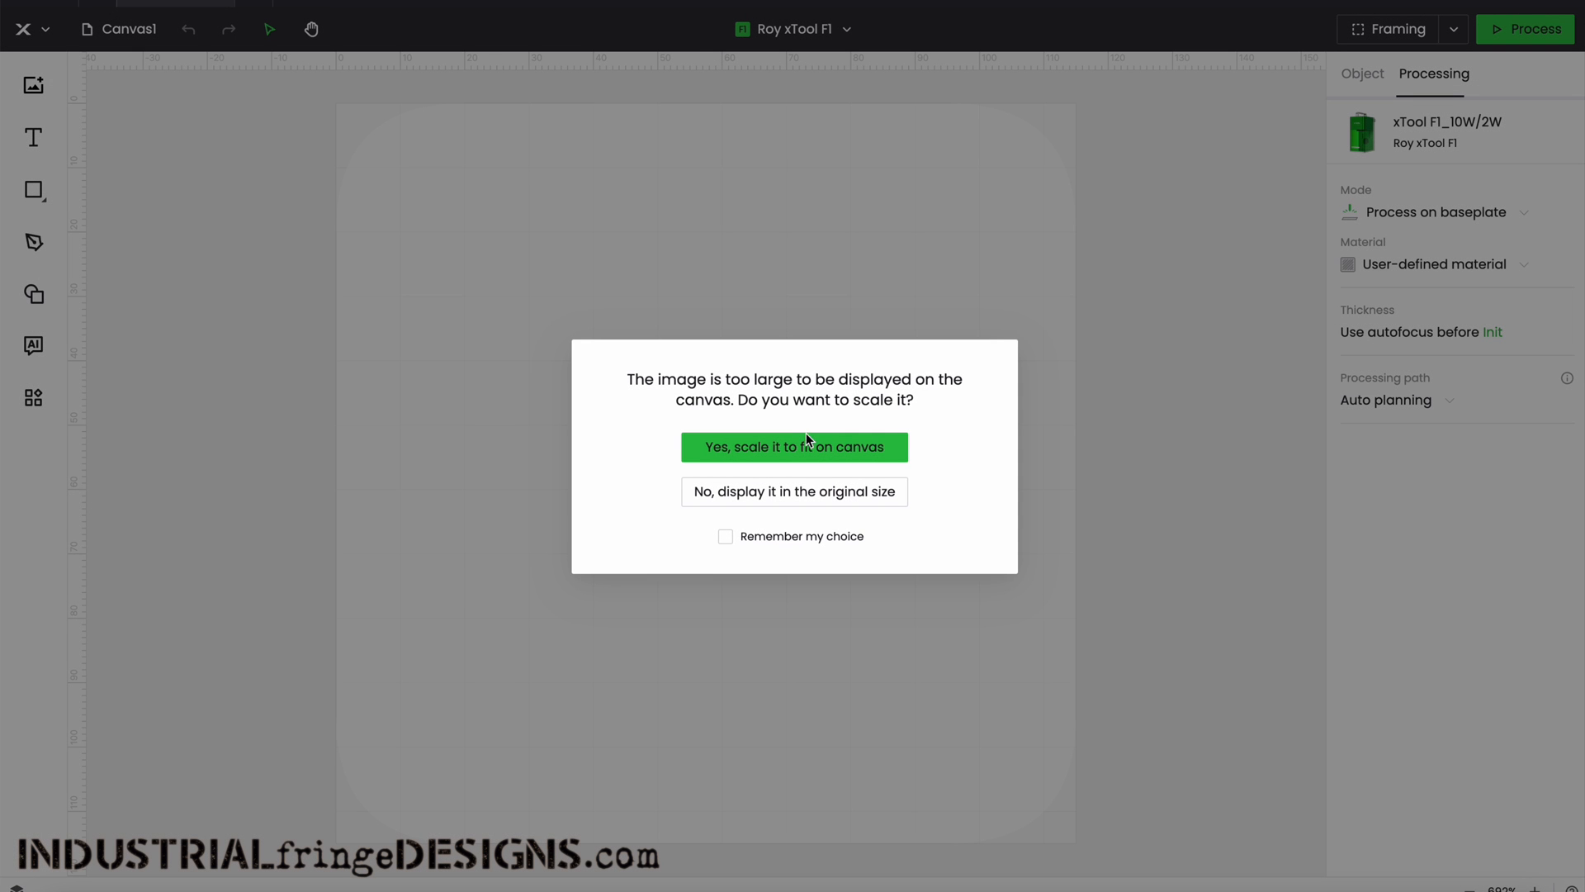
left_click(791, 450)
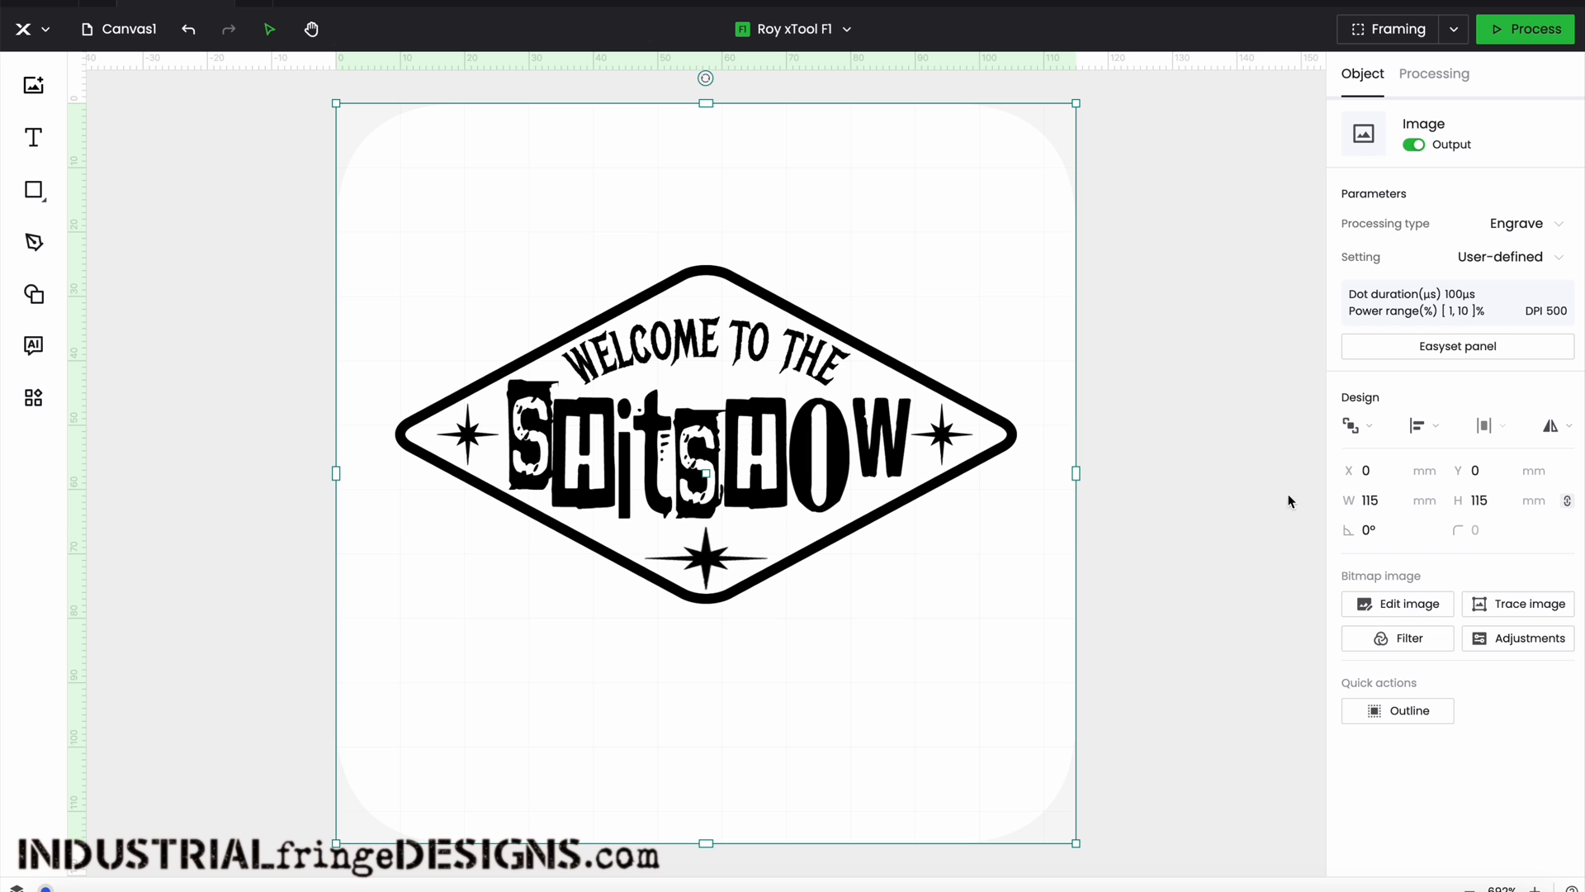
- Trace the imported image with fuzziness threshold 100, denoising 50 and smoothness 0.8, and move the traced outlines down off the original
left_click(1528, 605)
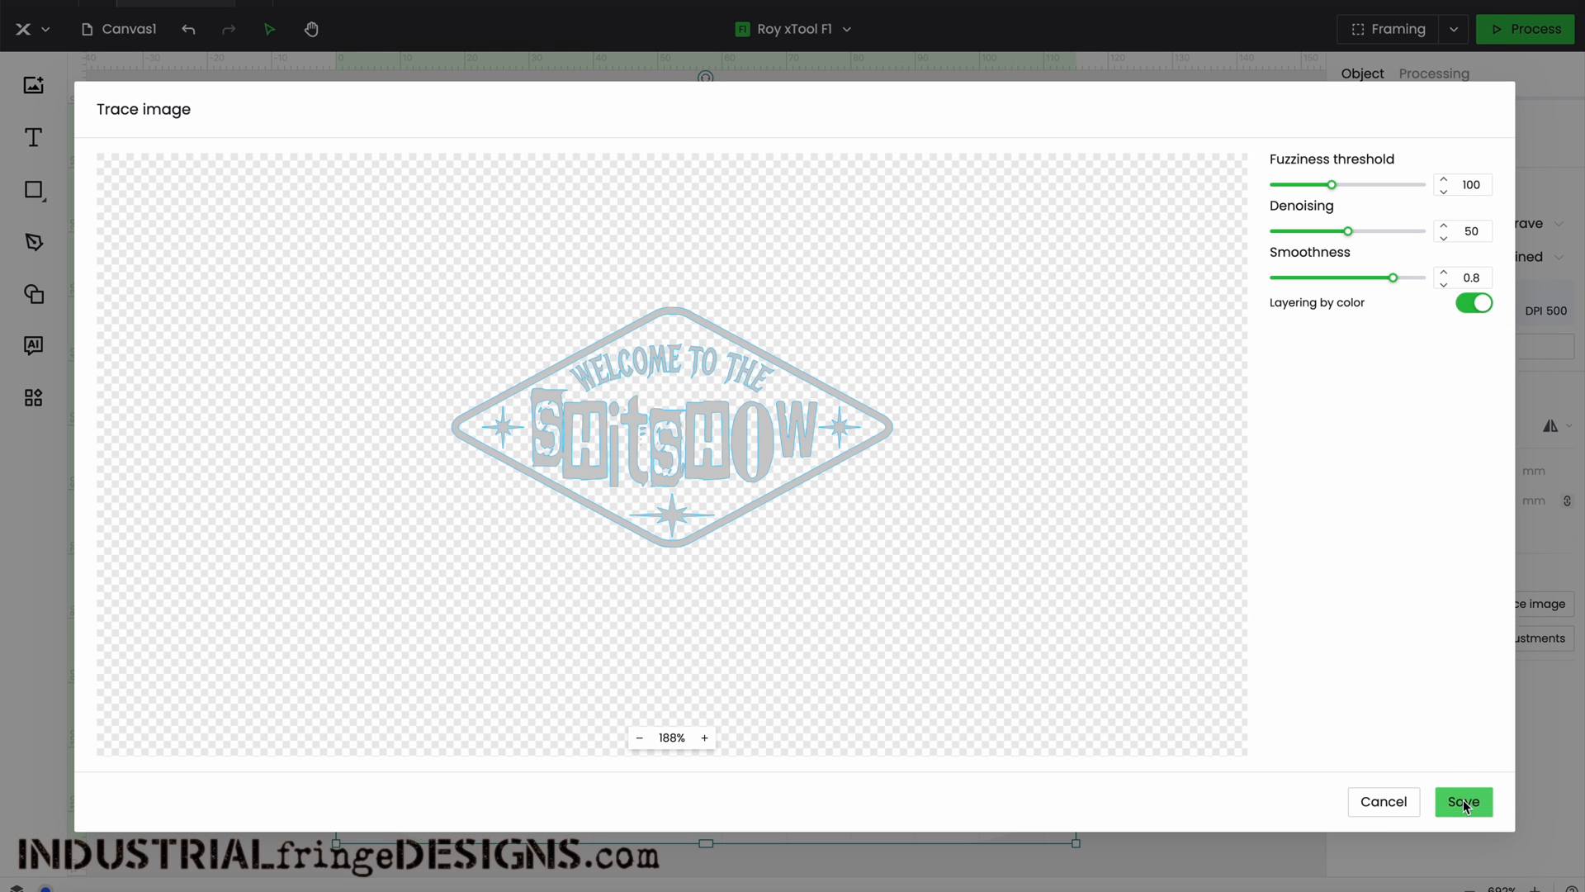
left_click(1464, 803)
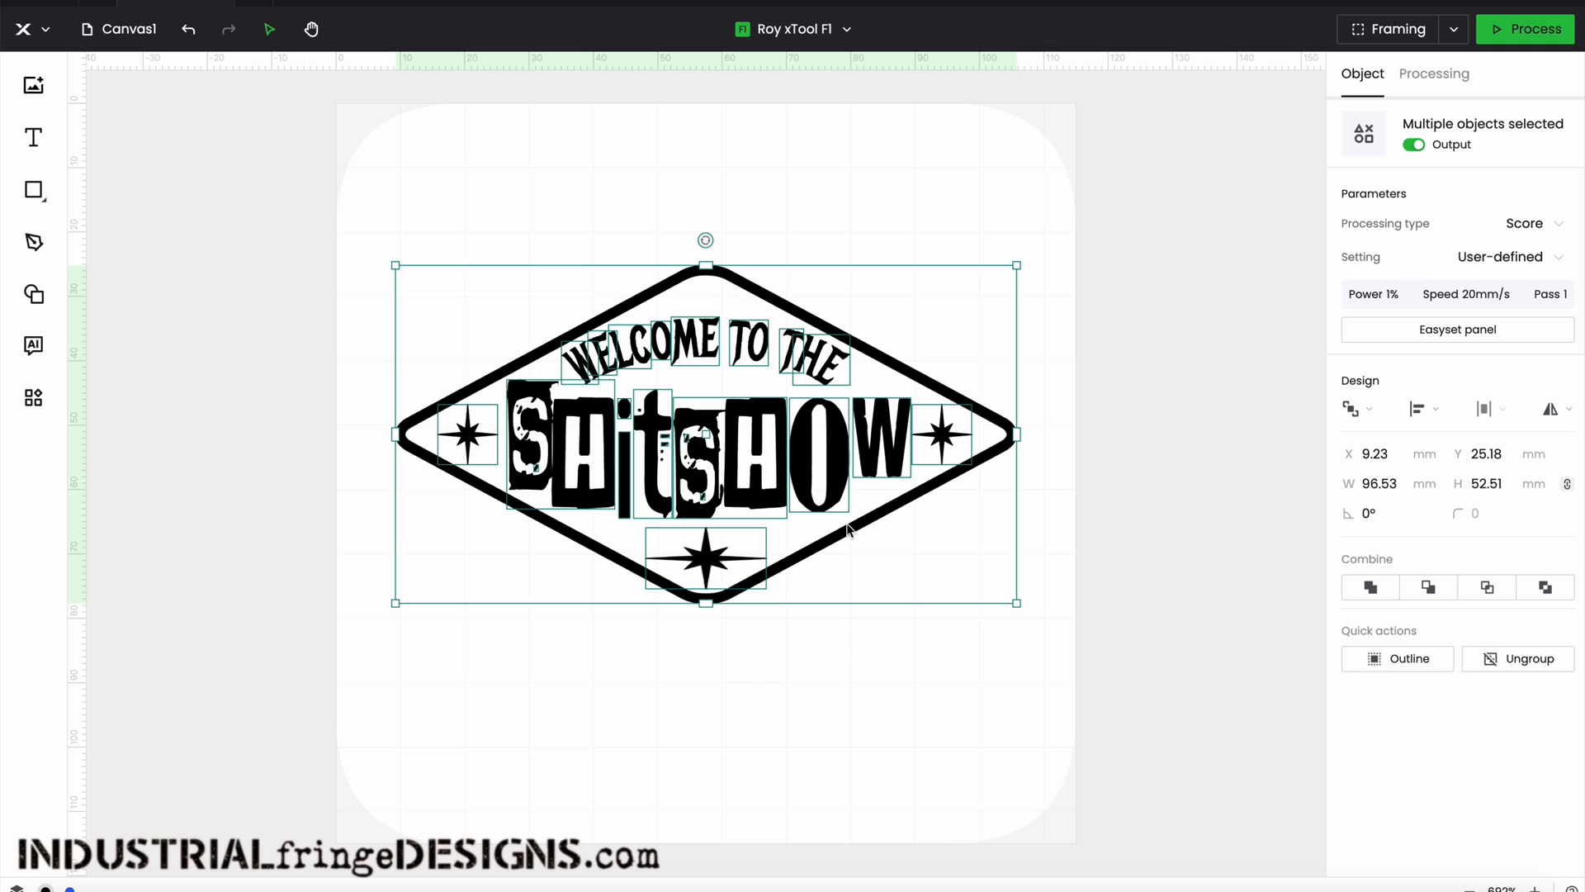
left_click_drag(848, 528, 849, 696)
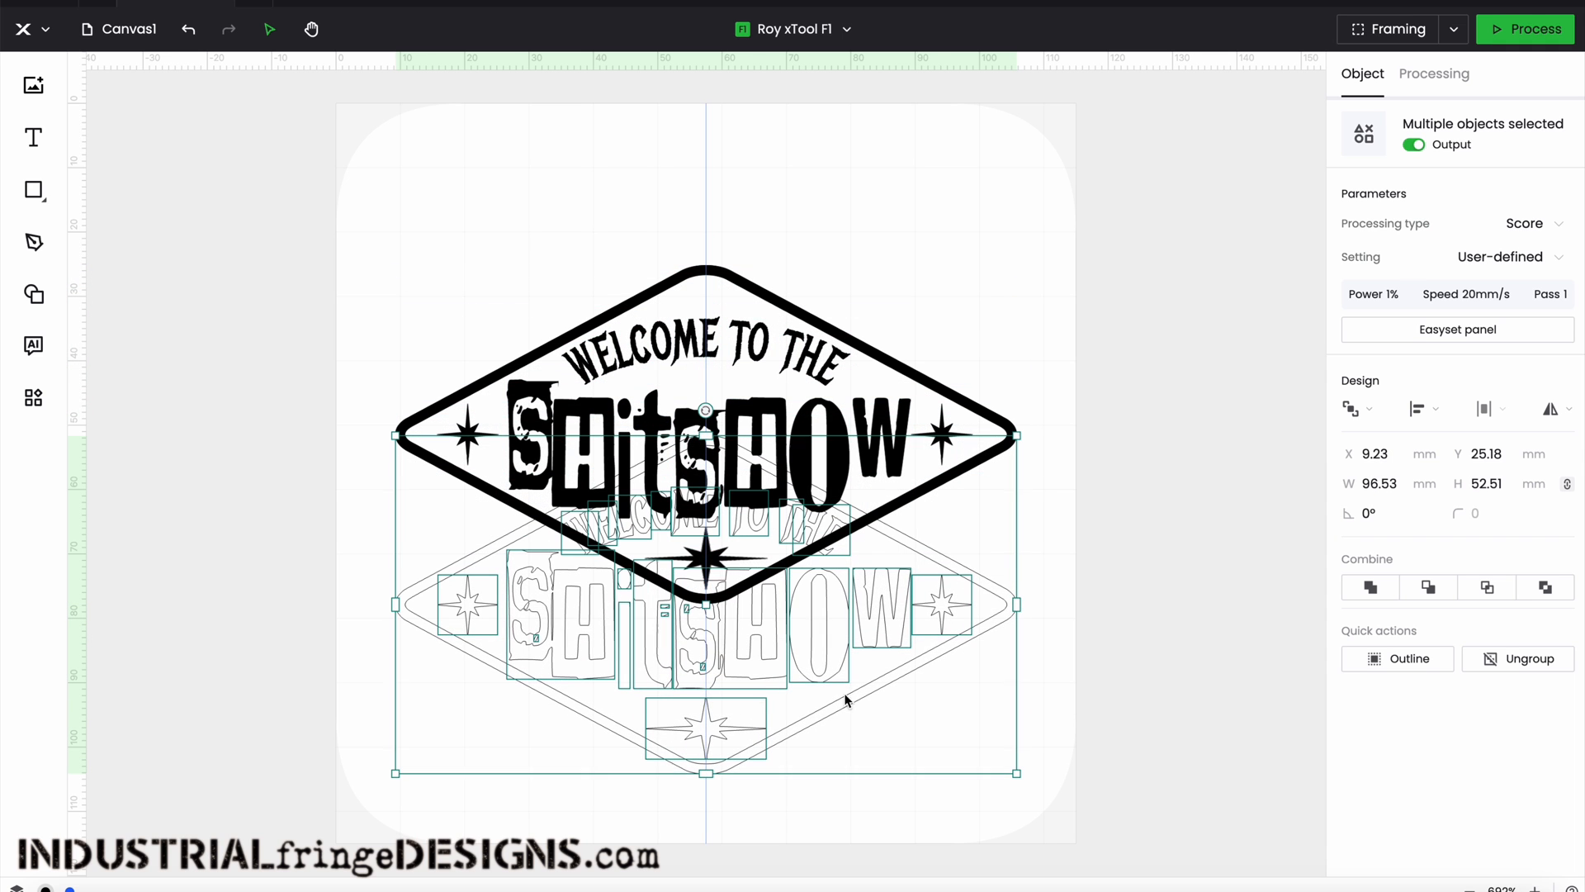
- Delete the original bitmap and move the traced design back to the middle of the canvas, at about X 9.31, Y 31.24 mm
left_click(717, 271)
key("Delete")
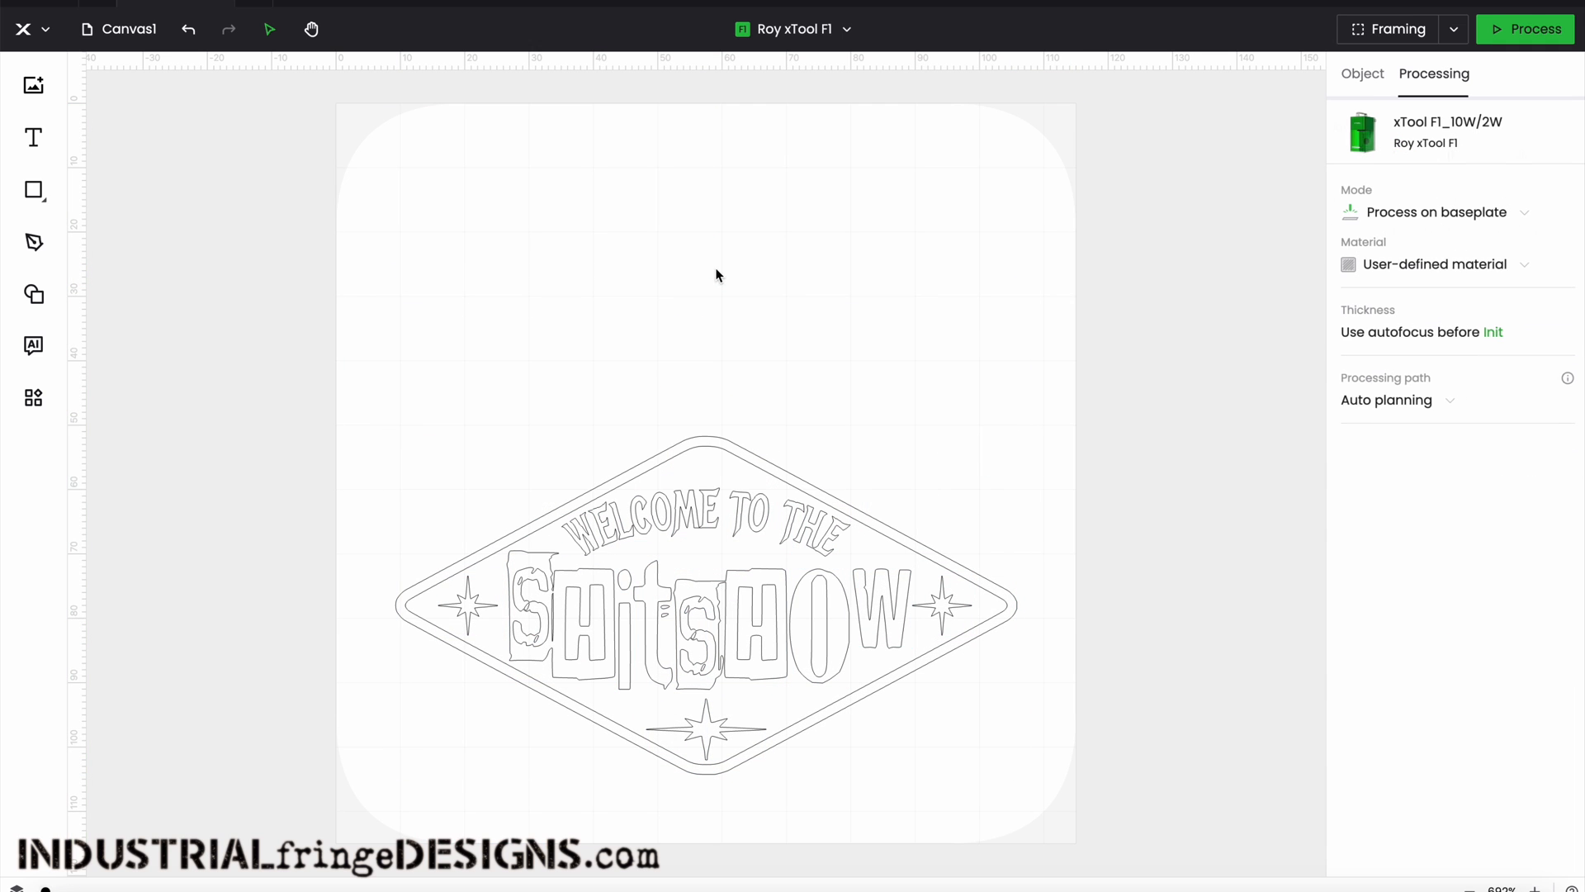
mouse_move(751, 563)
left_mouse_down()
mouse_move(746, 459)
mouse_move(711, 439)
mouse_move(734, 438)
left_mouse_up()
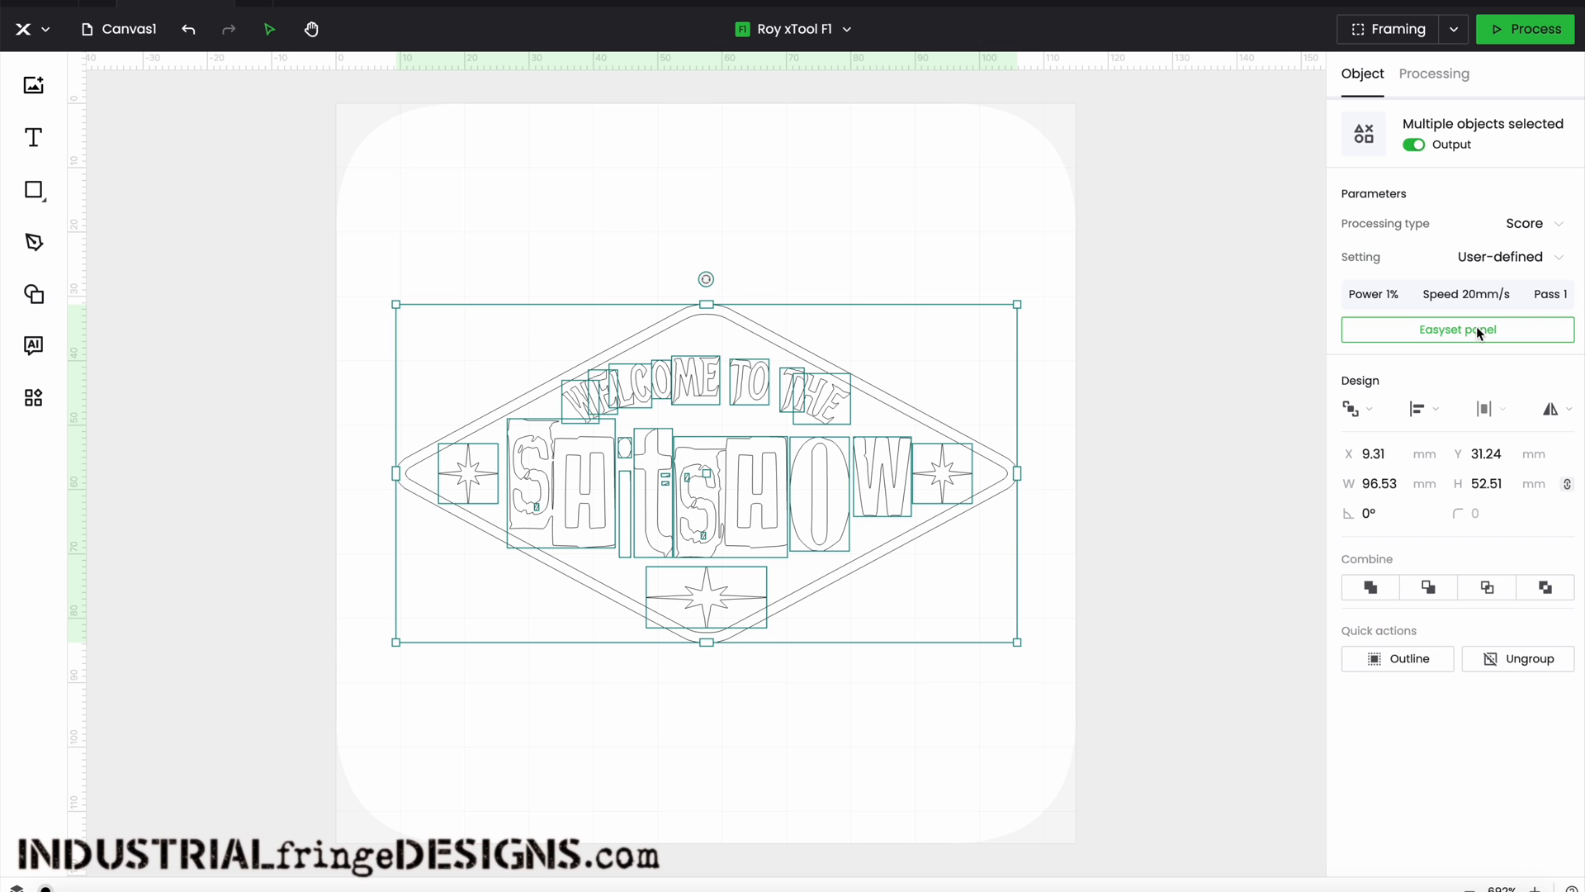
left_click(996, 182)
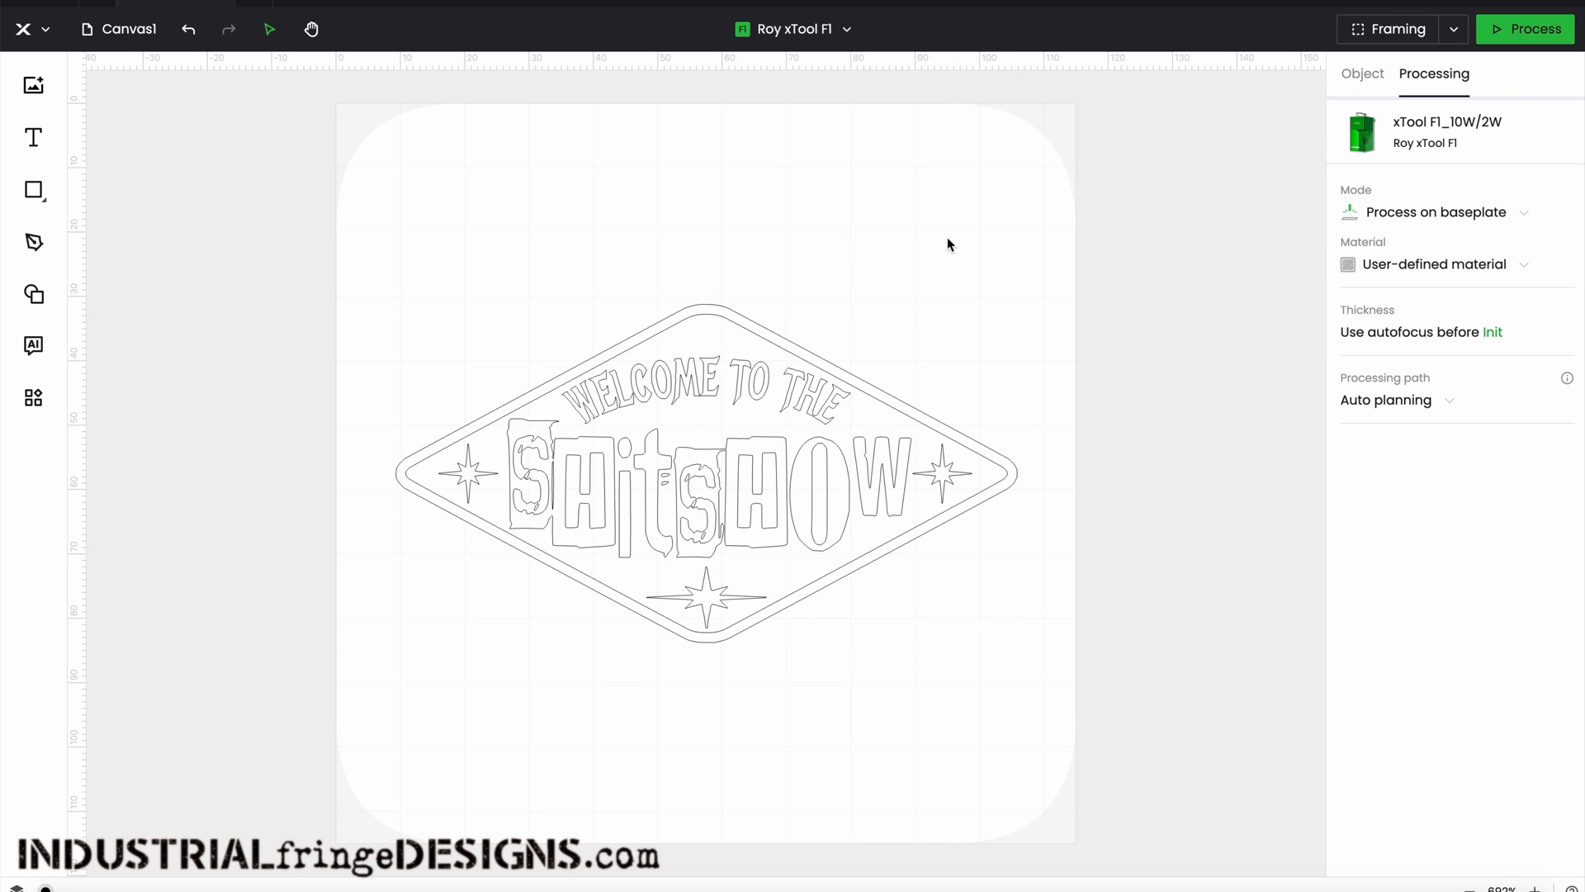
- Search the Material EasySet Library for "wood" and open the 3 mm Basswood Plywood material
left_click(1568, 266)
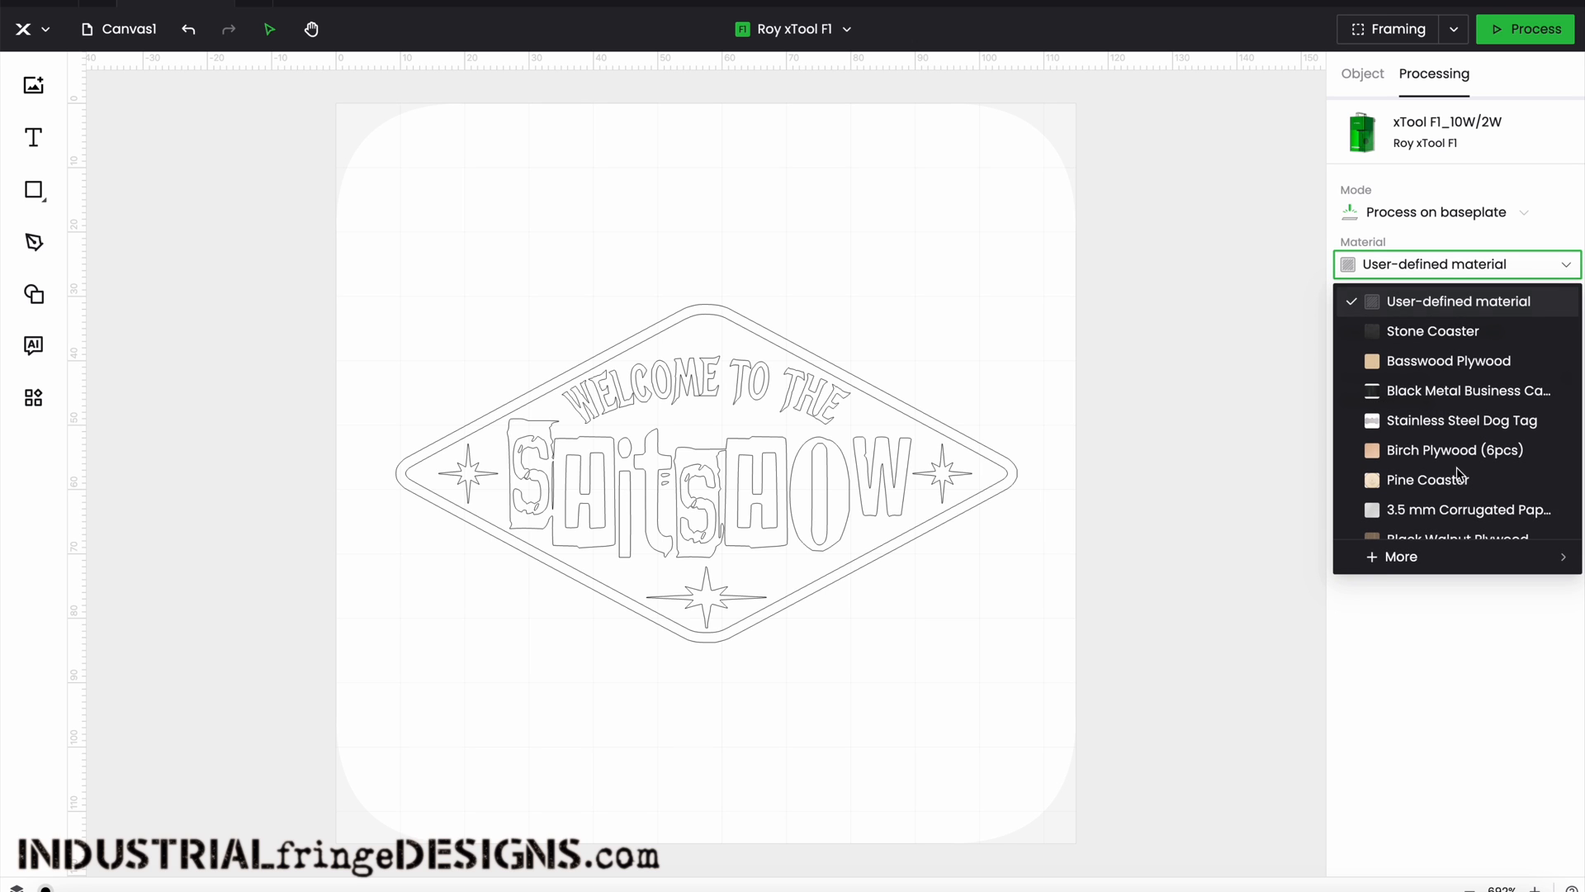
left_click(1384, 557)
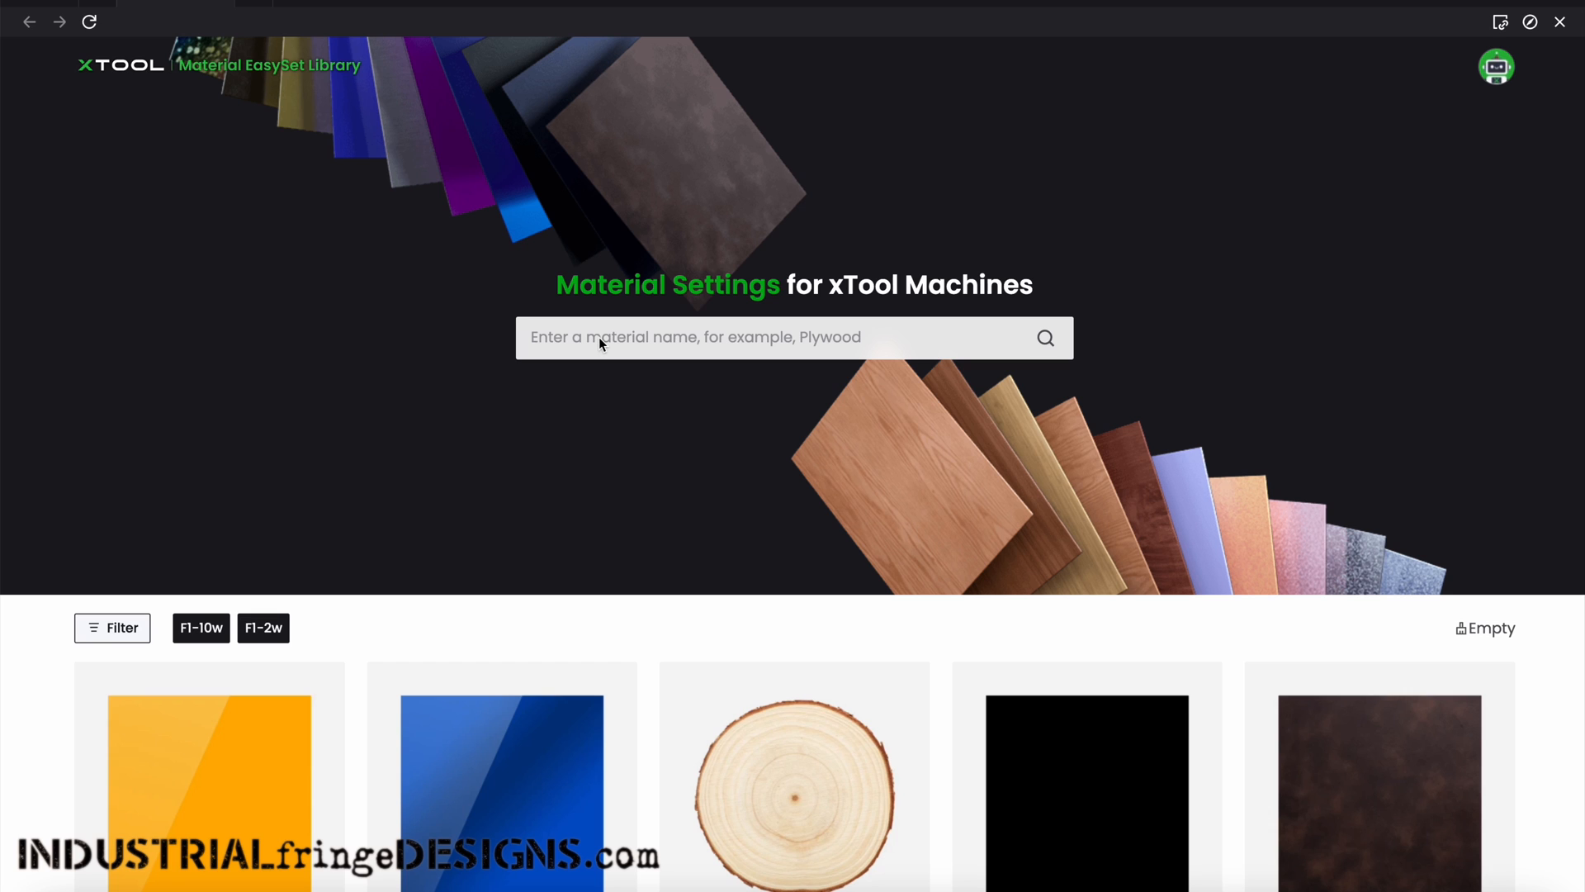
left_click(598, 337)
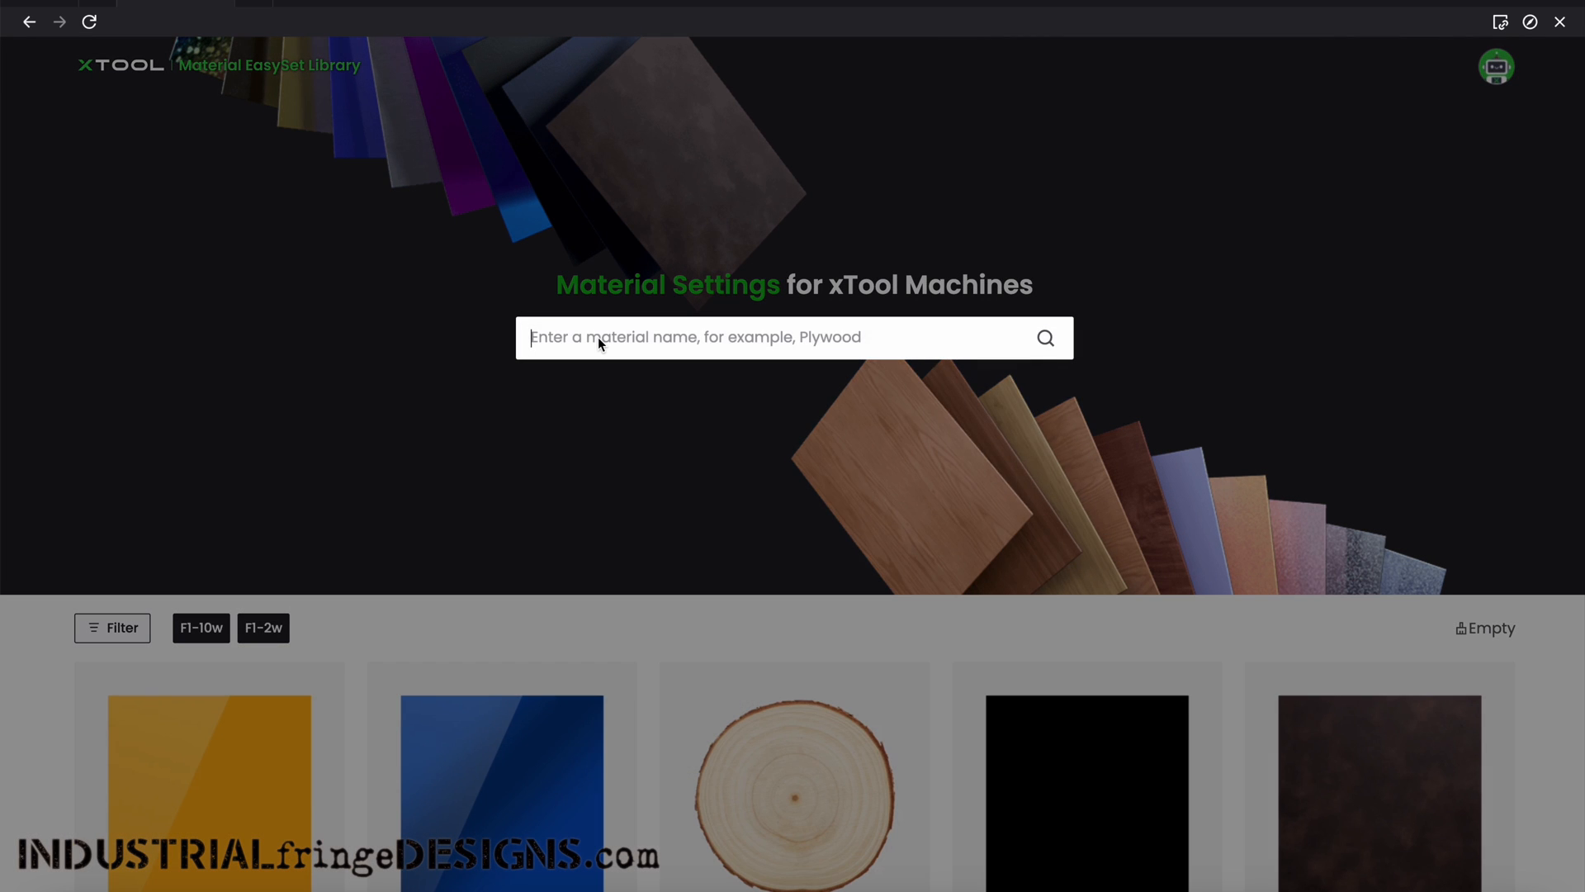
type("wood")
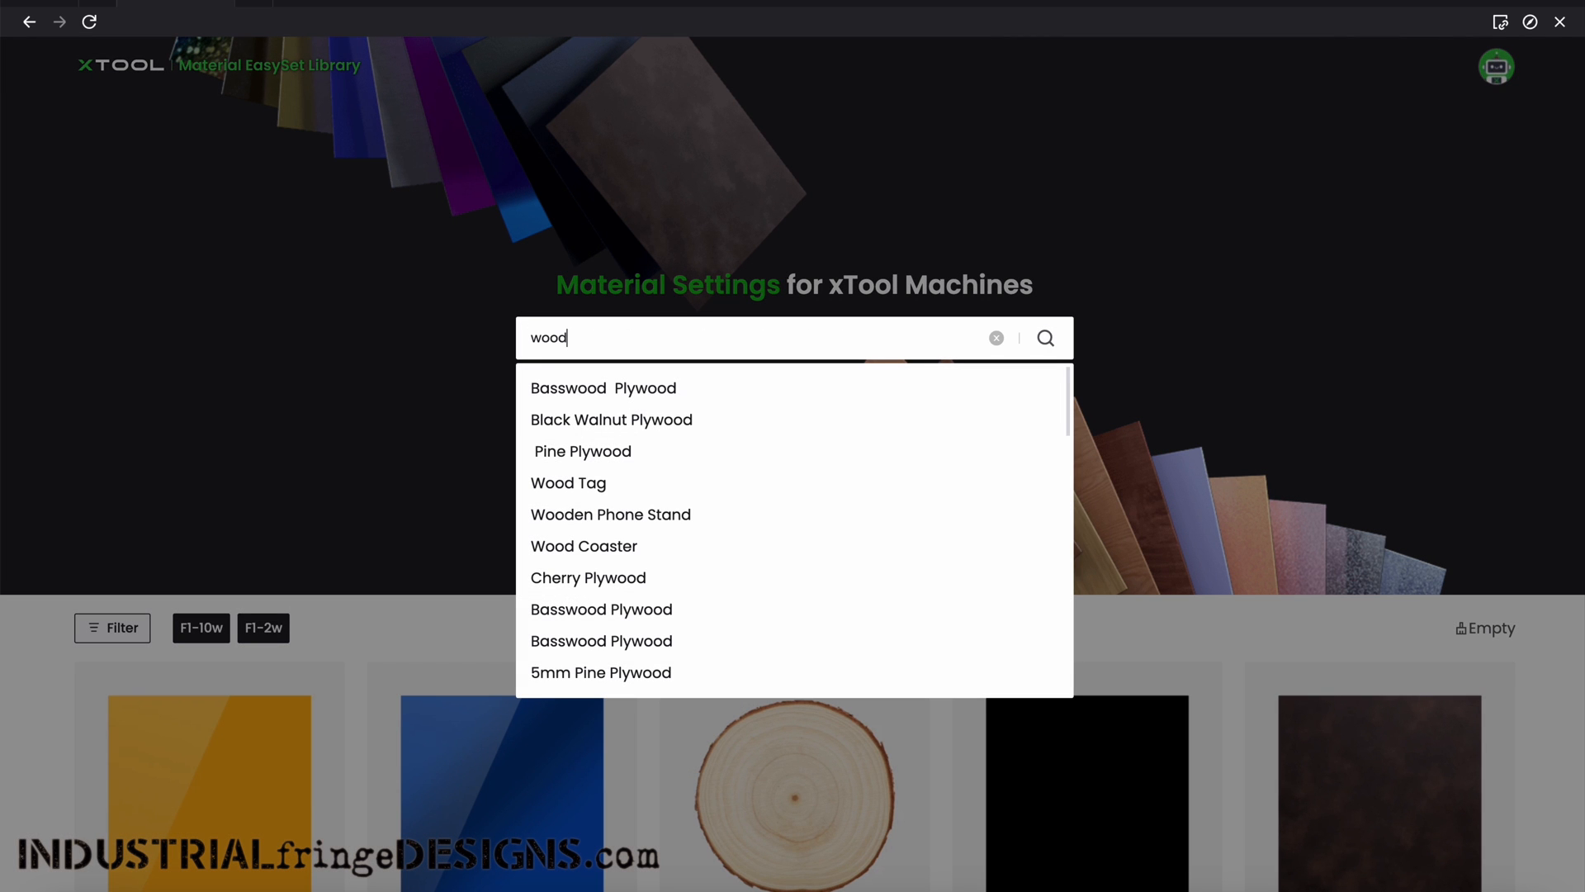
left_click(573, 395)
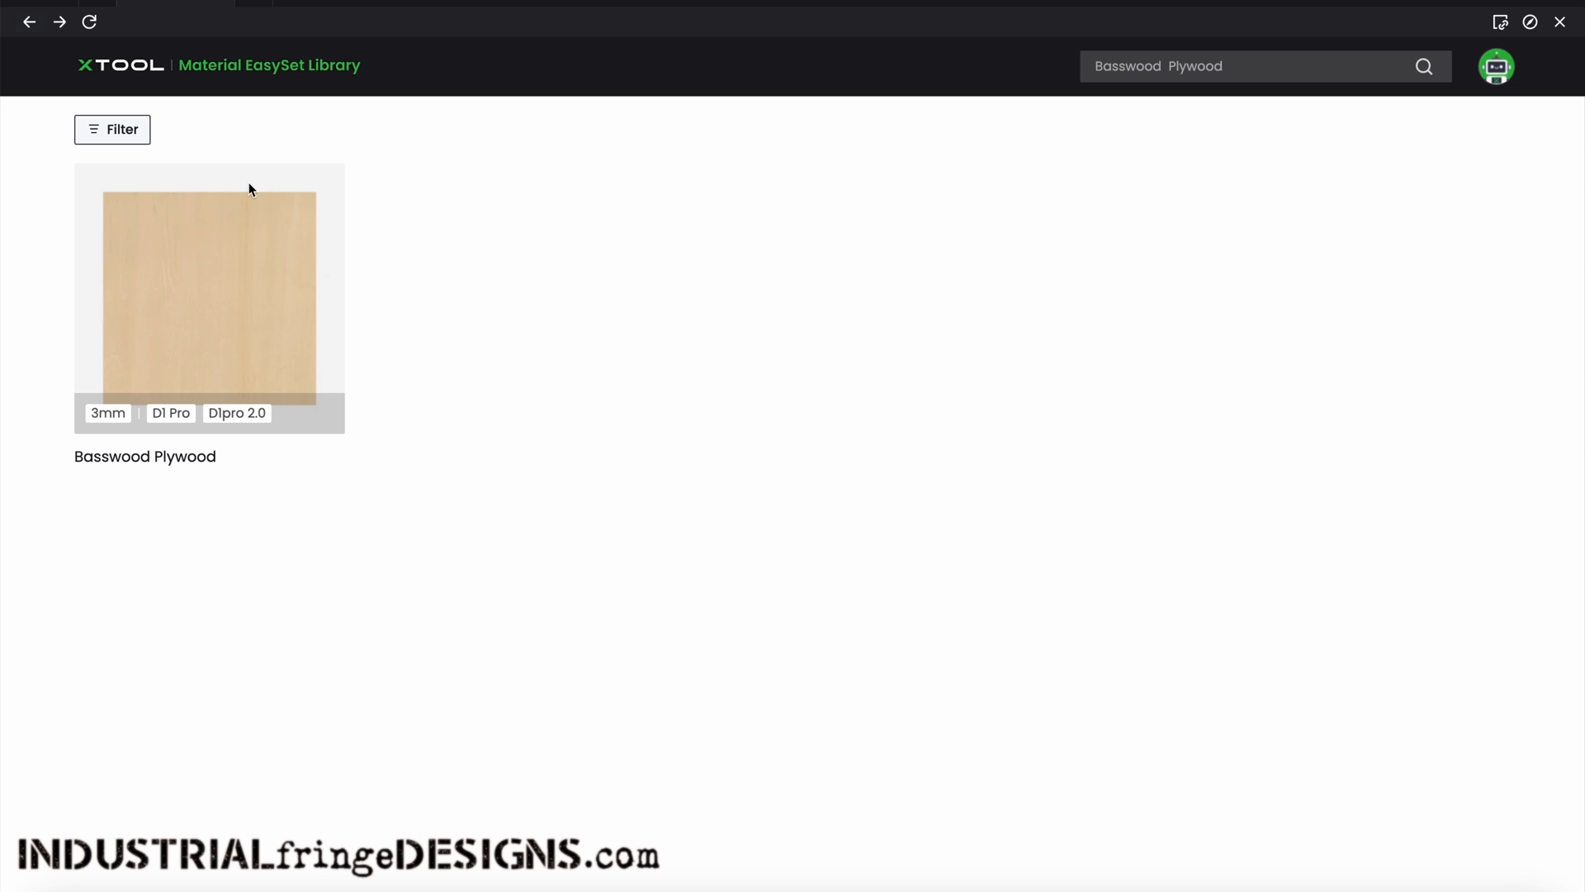
left_click(229, 282)
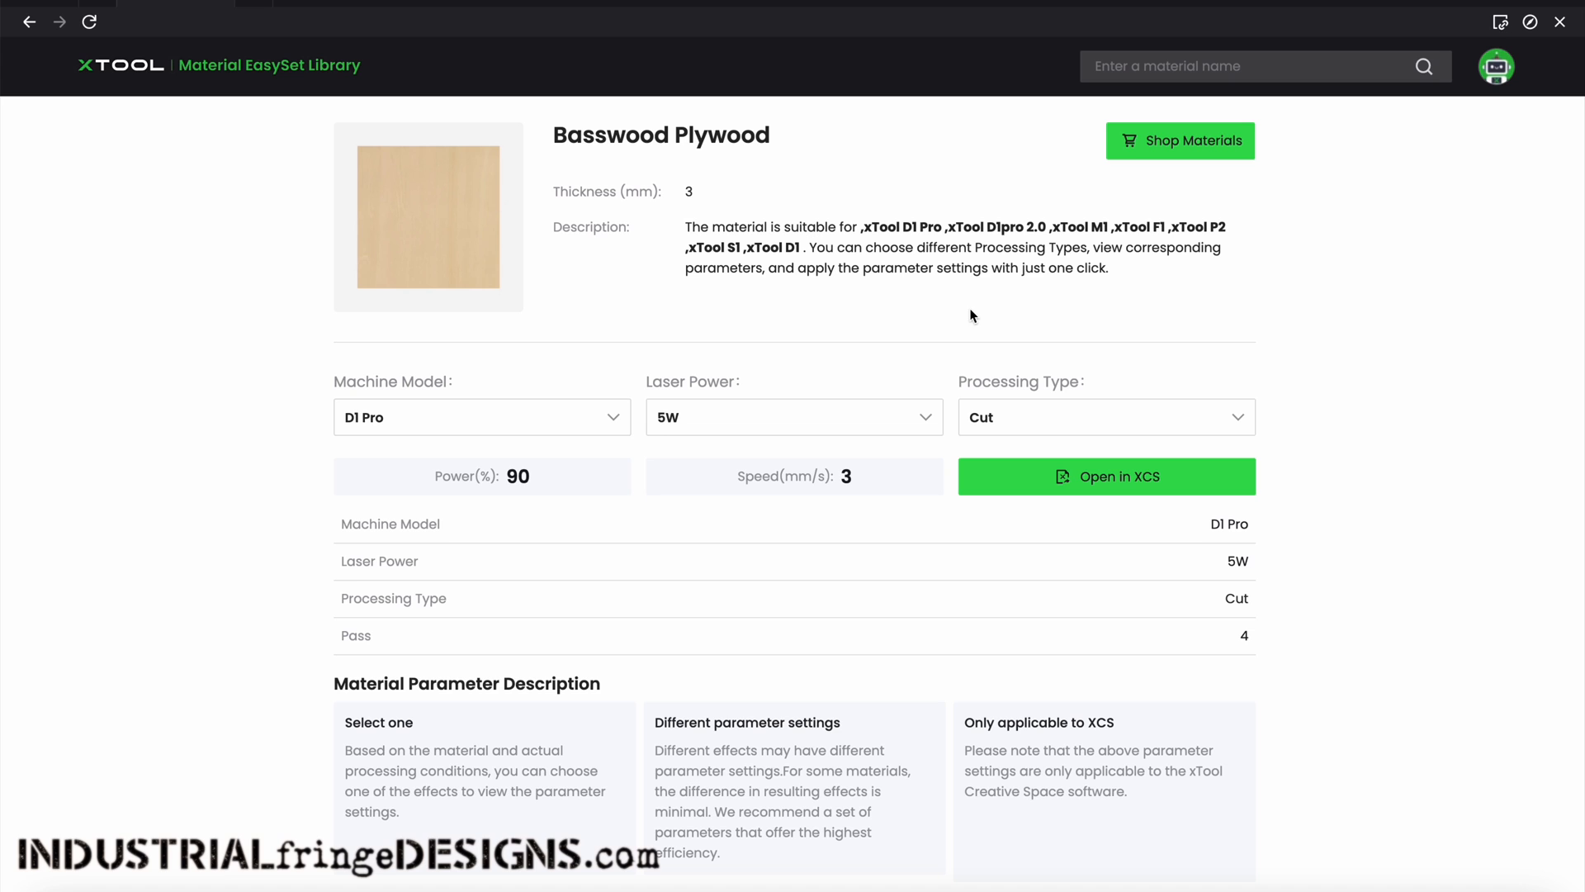
- Choose the F1 machine model and the Engrave processing type for Basswood Plywood, and load these material settings into XCS
left_click(615, 424)
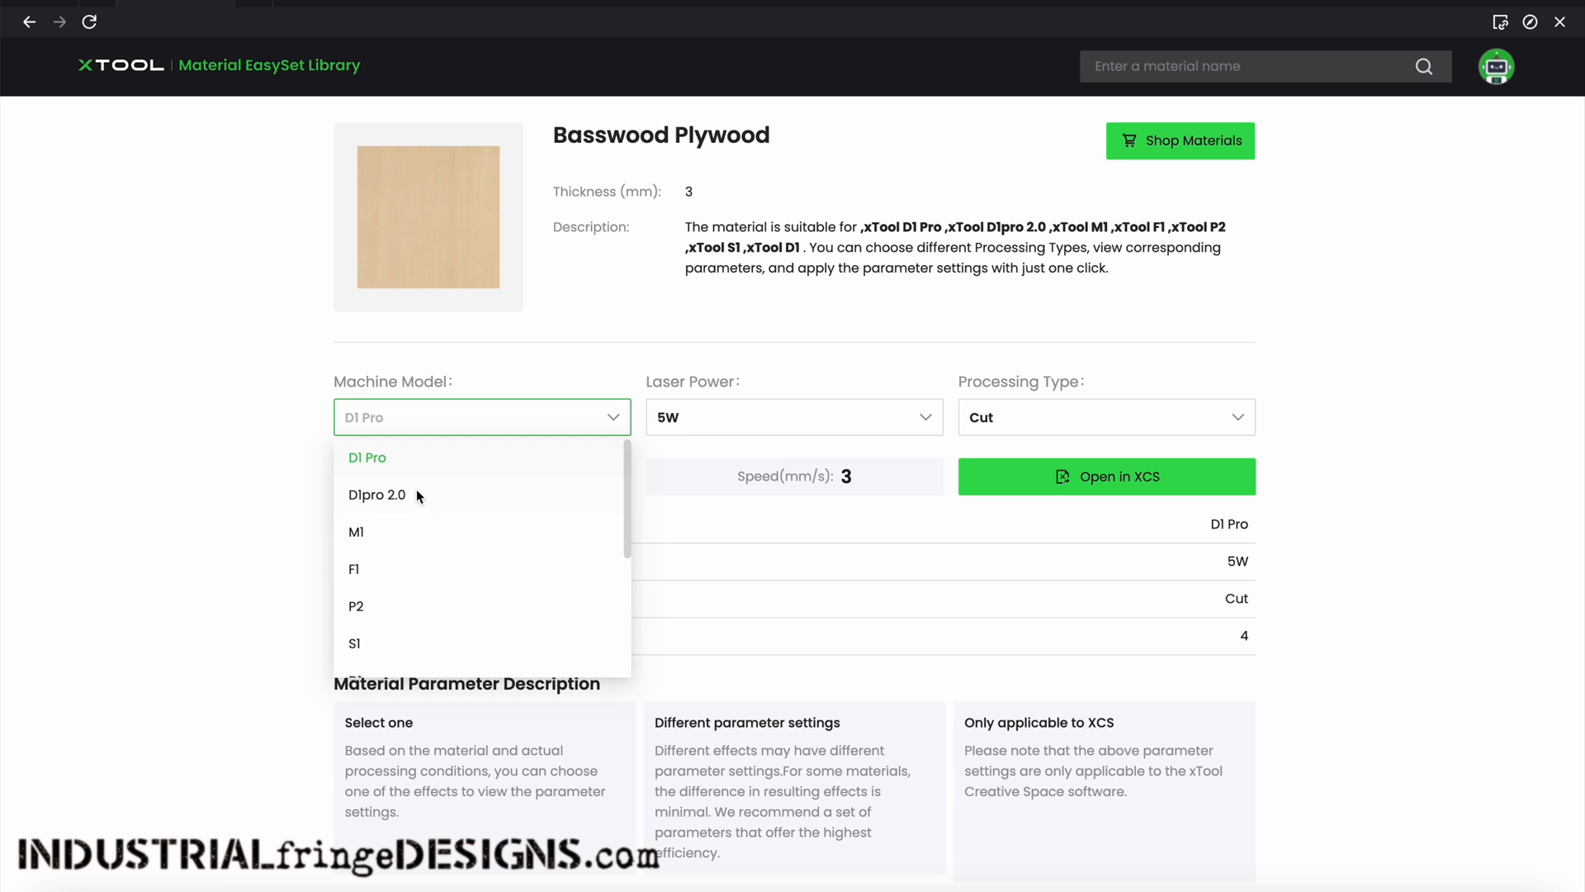
left_click(361, 567)
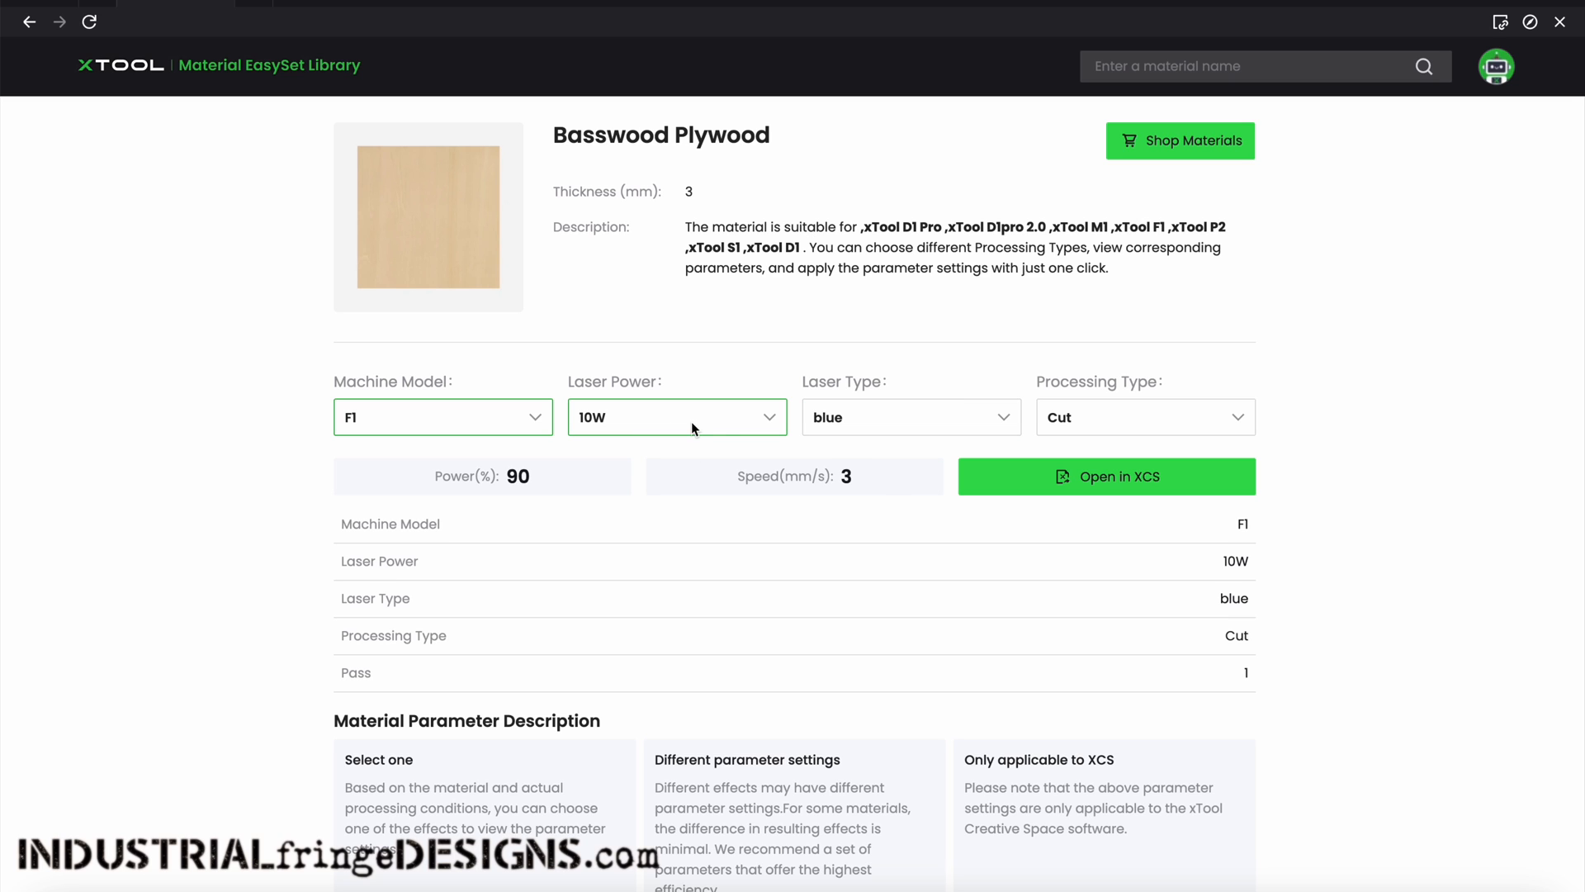
left_click(1240, 419)
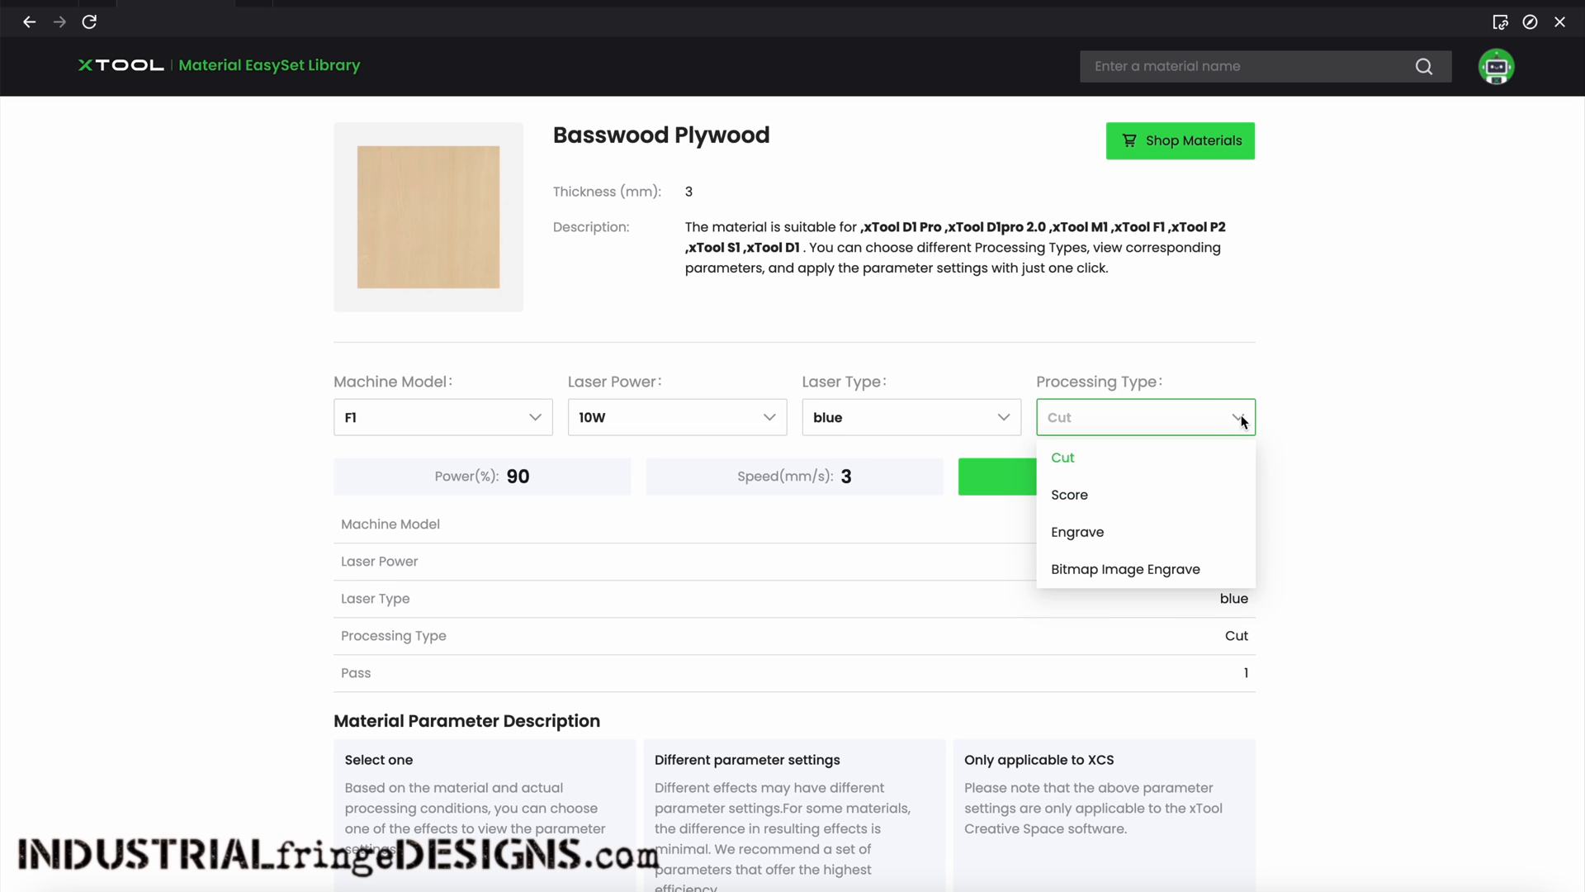
left_click(1091, 532)
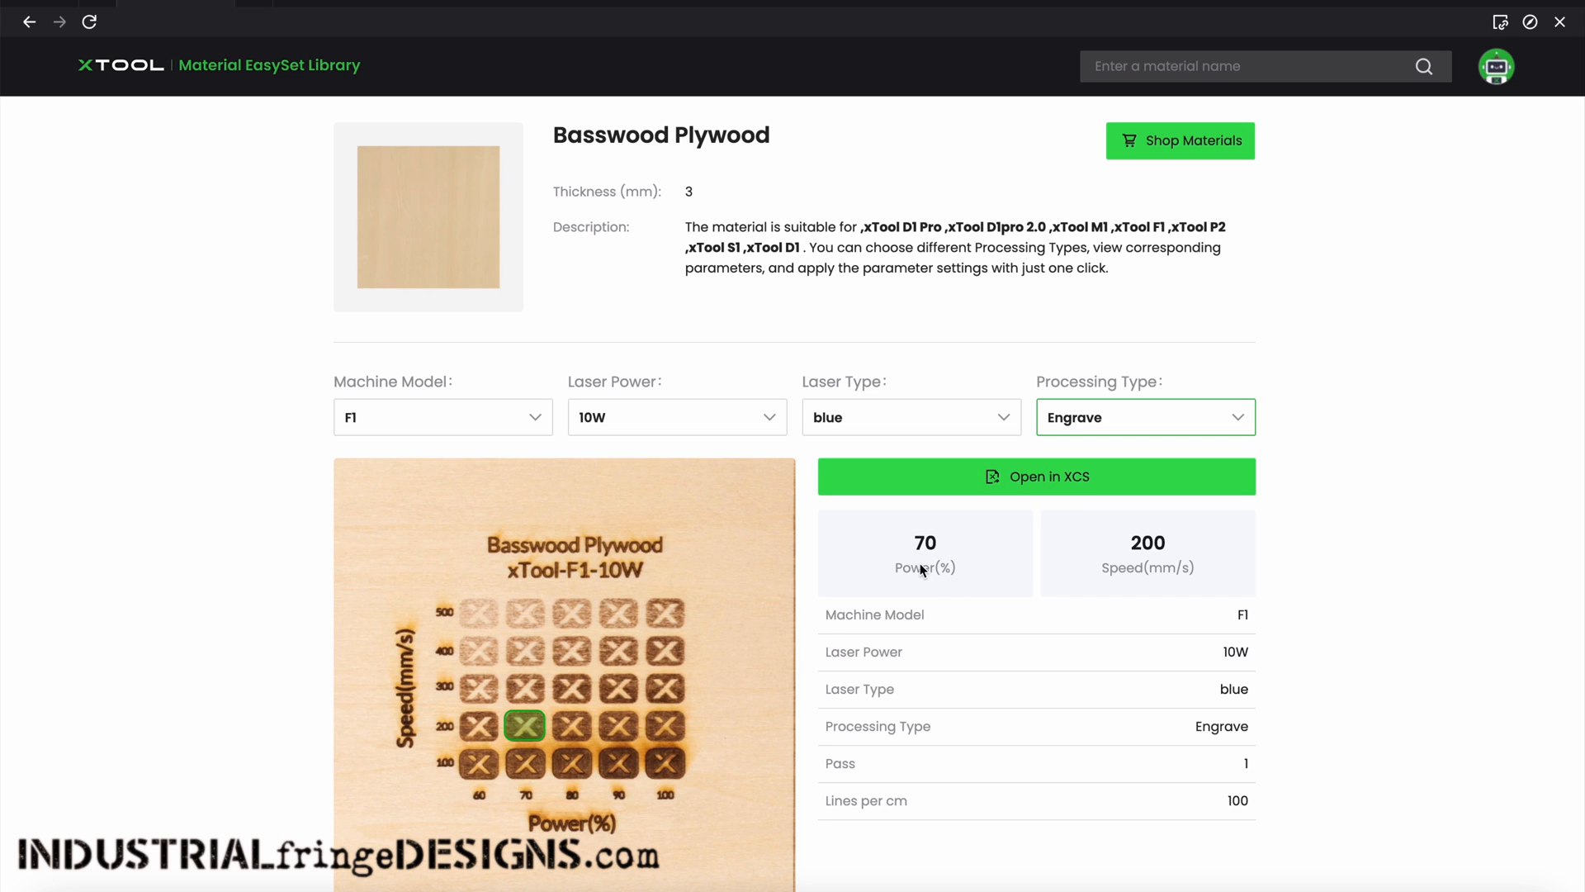
left_click(1078, 474)
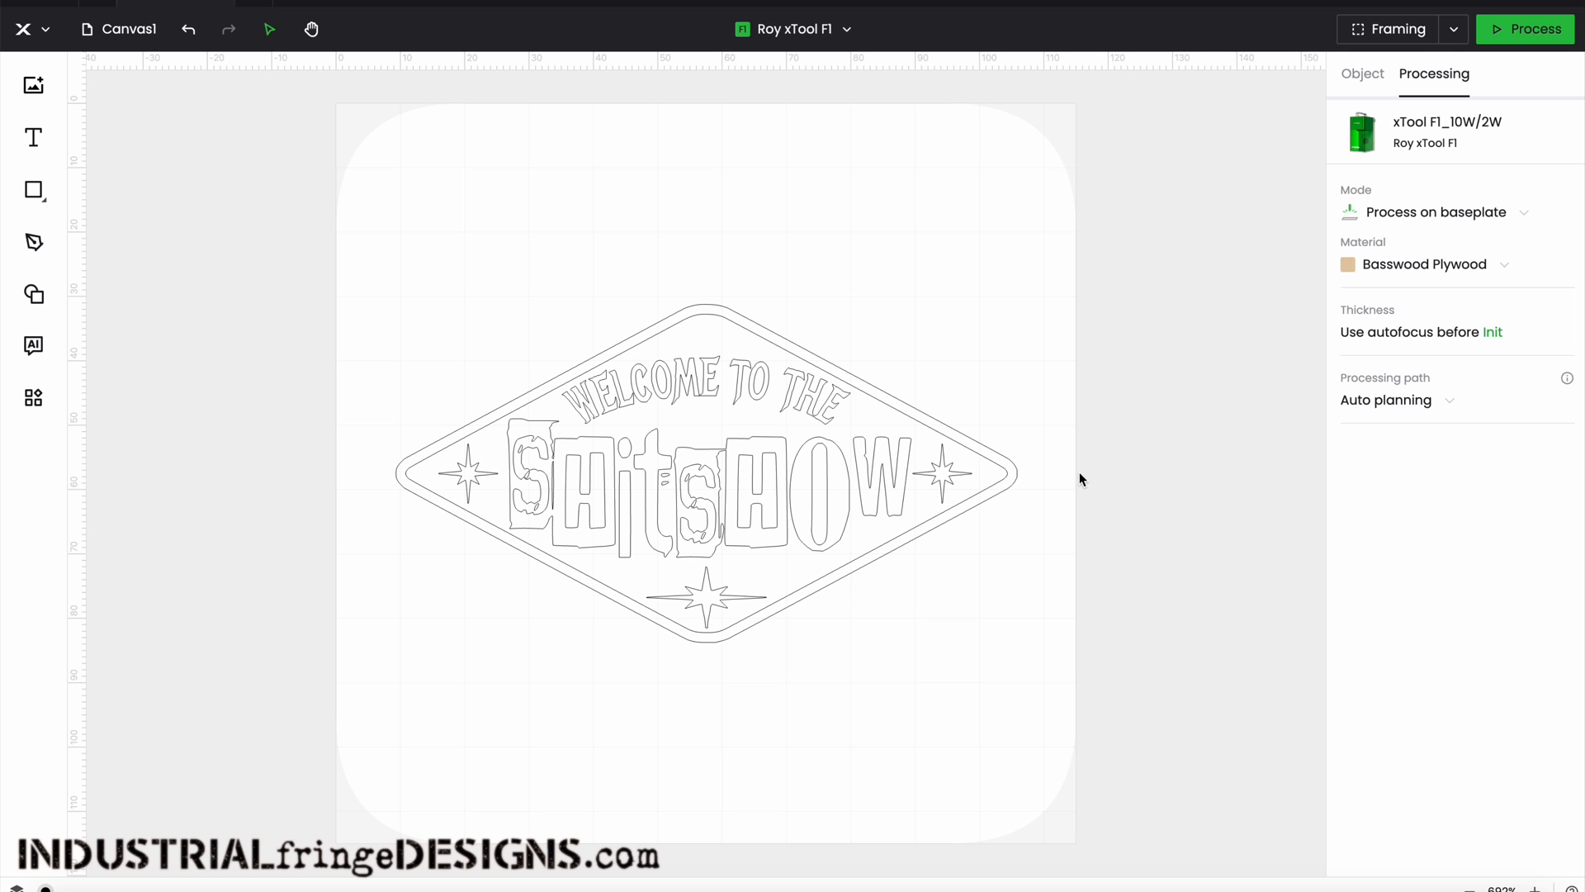
- Set the traced design's processing type to Engrave
left_click(916, 416)
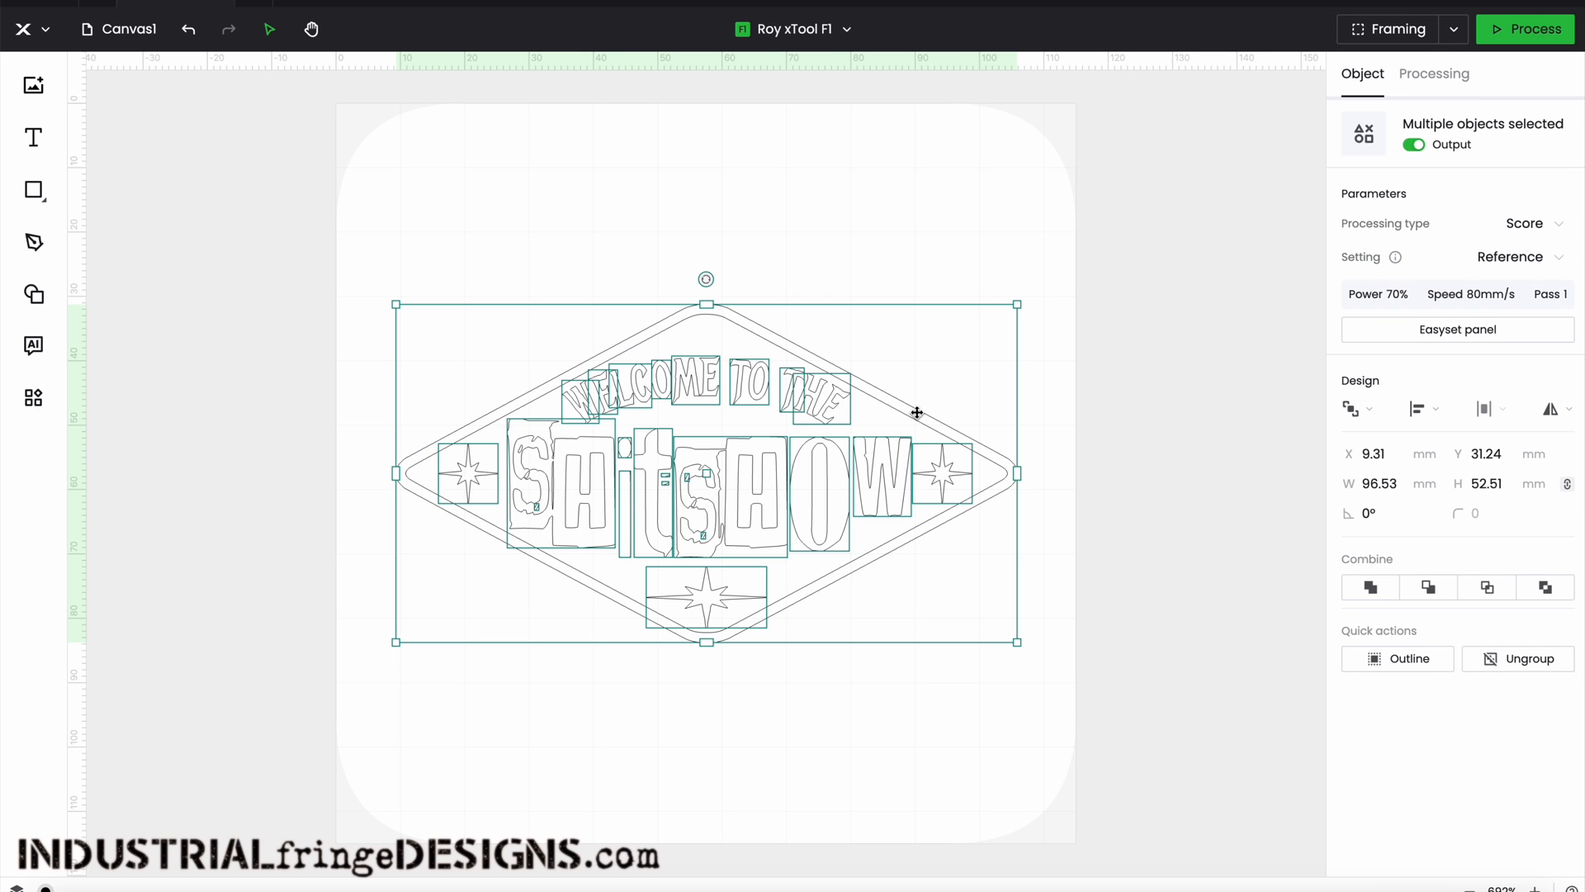
left_click(1565, 224)
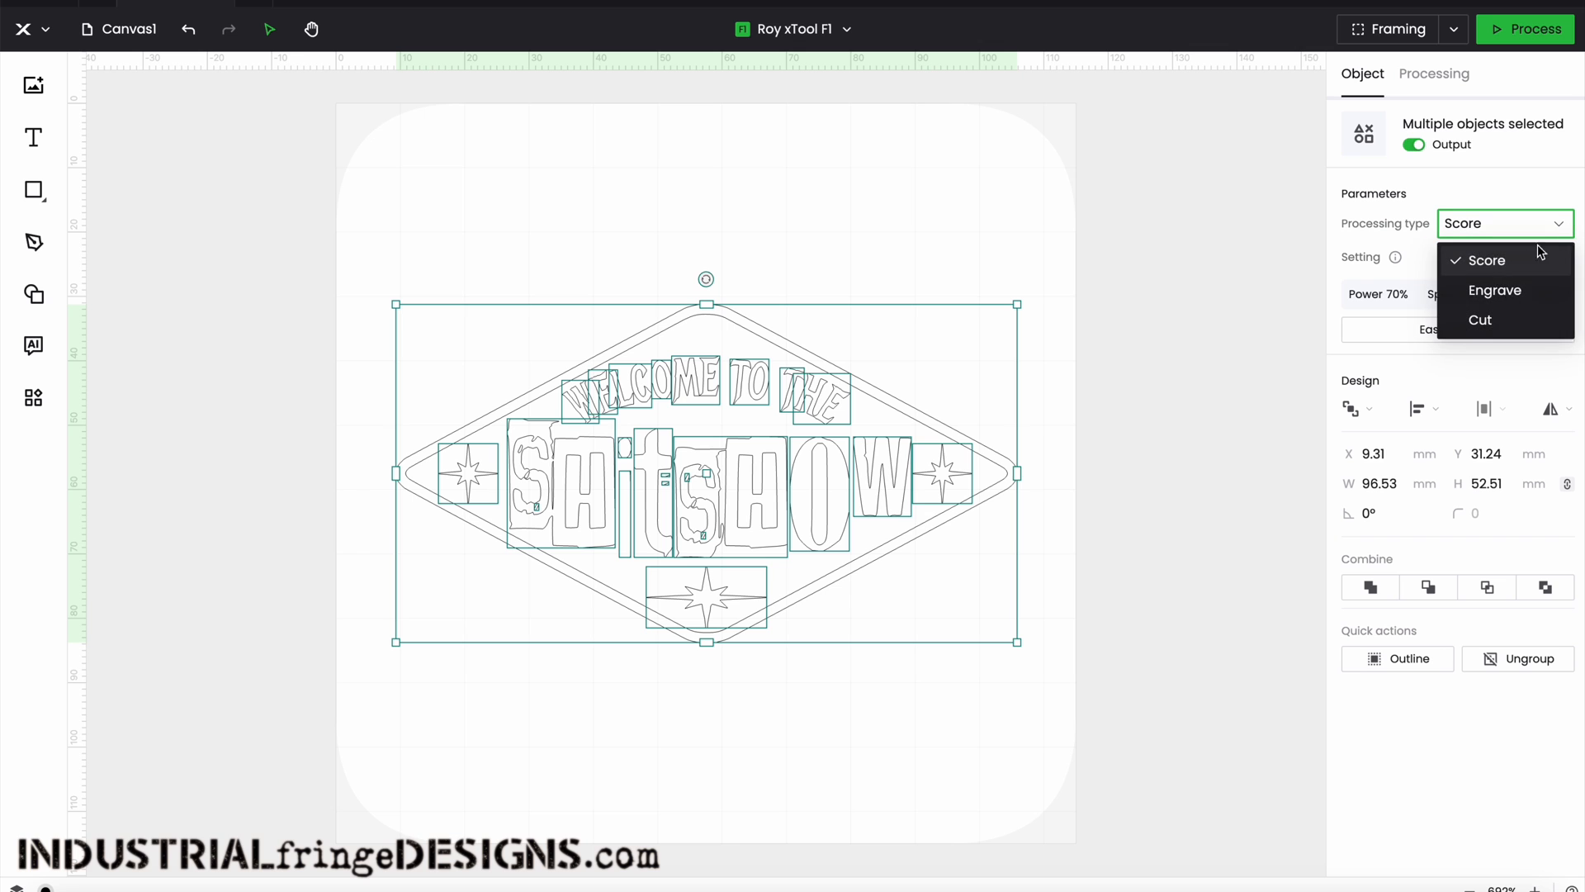
left_click(1496, 291)
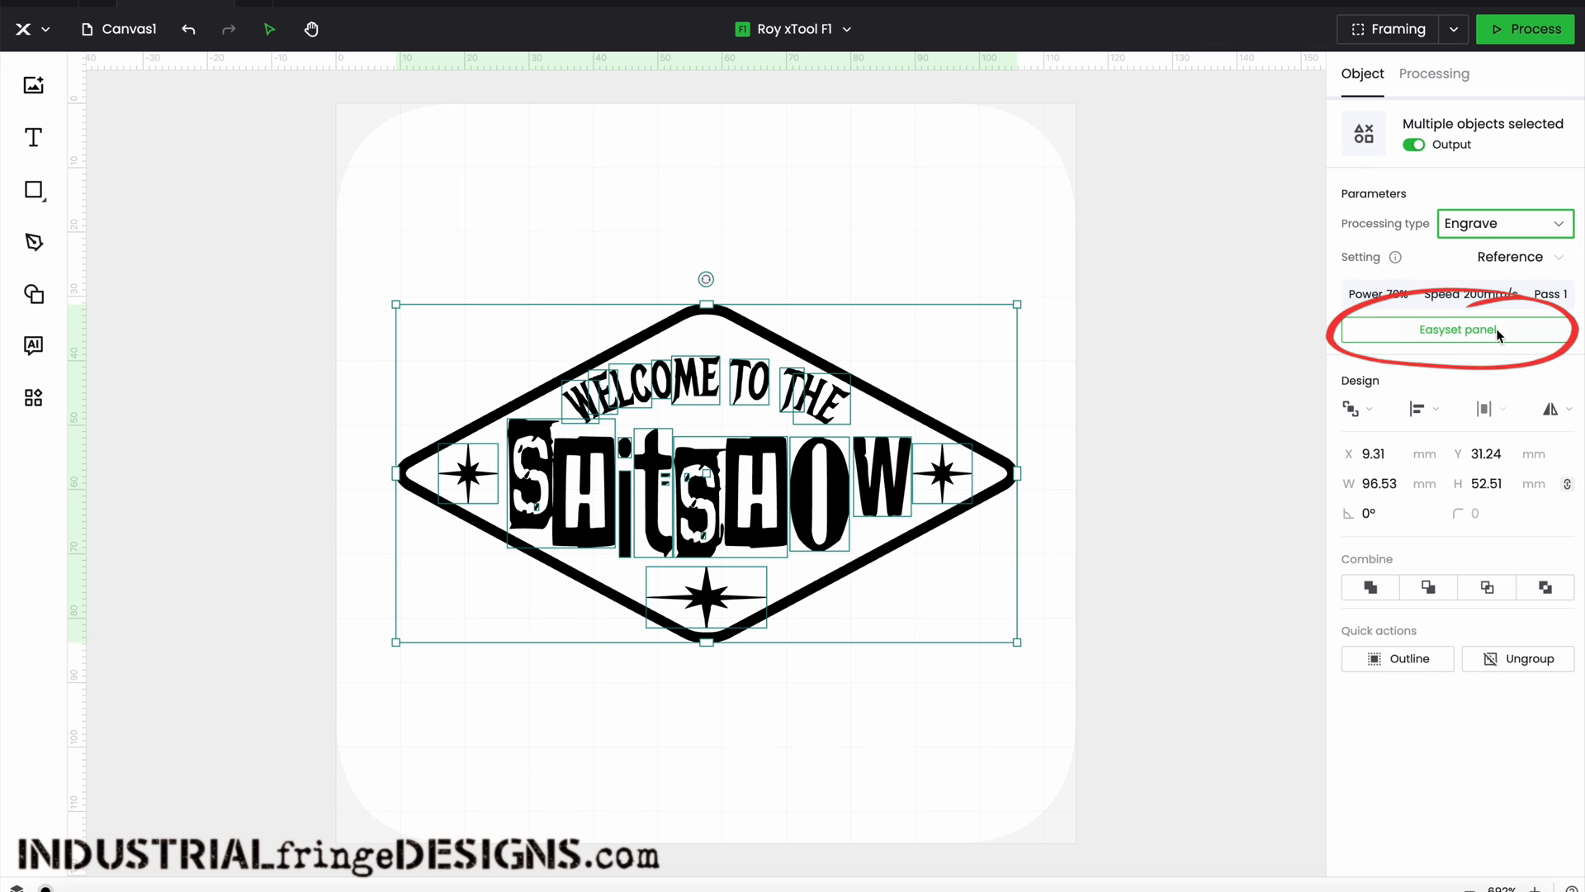
- Try other power and speed combinations on the enlarged Basswood Plywood one-click grid, ending on 70% power at 200 mm/s
left_click(1498, 333)
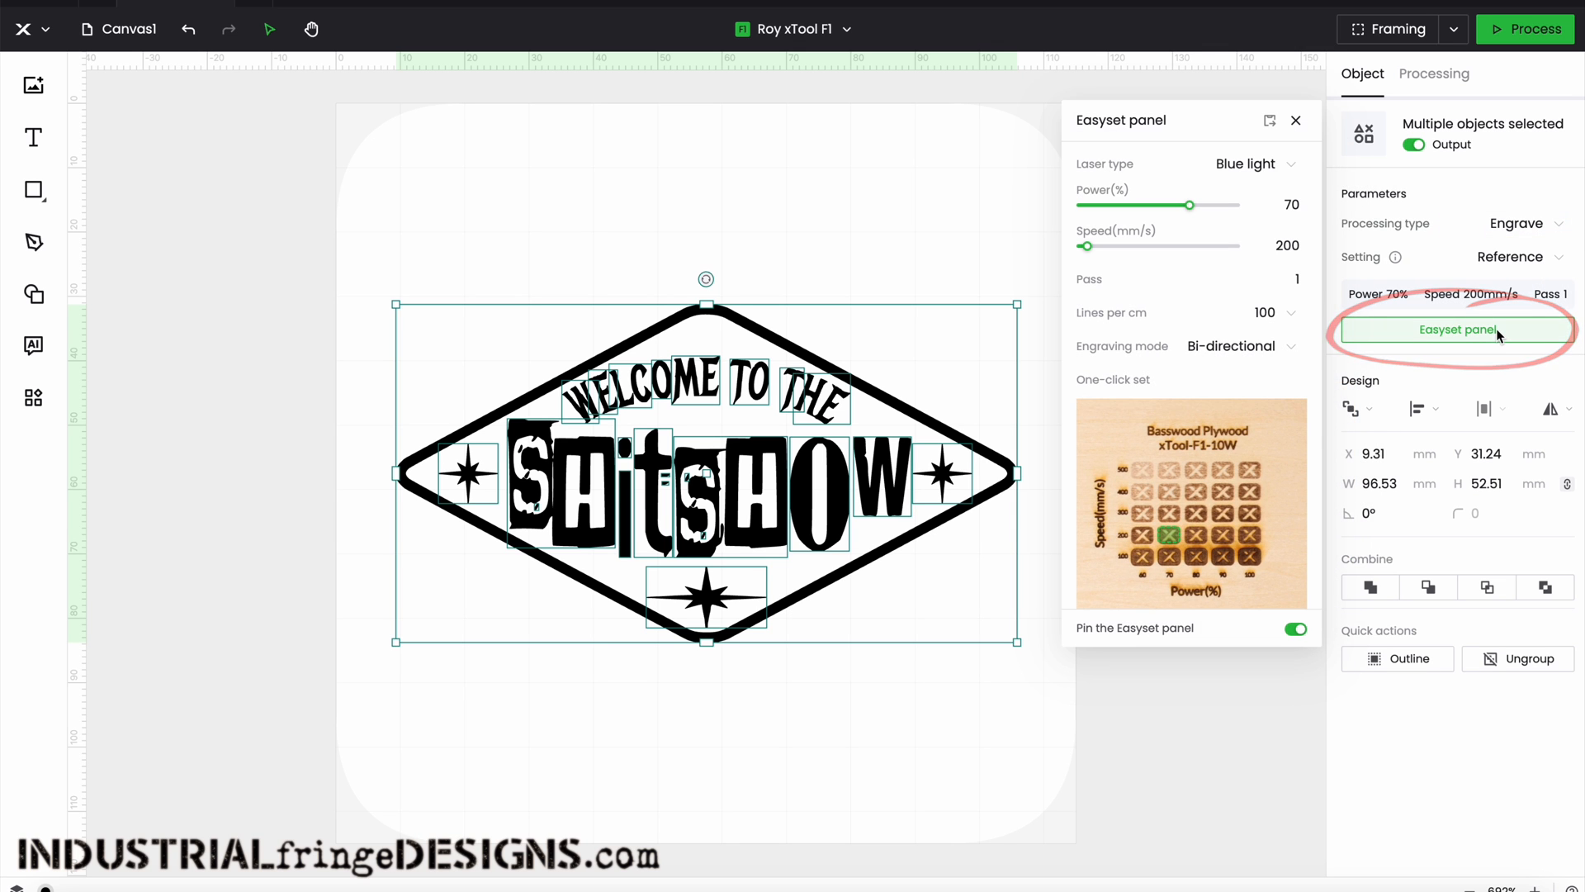
left_click(1285, 430)
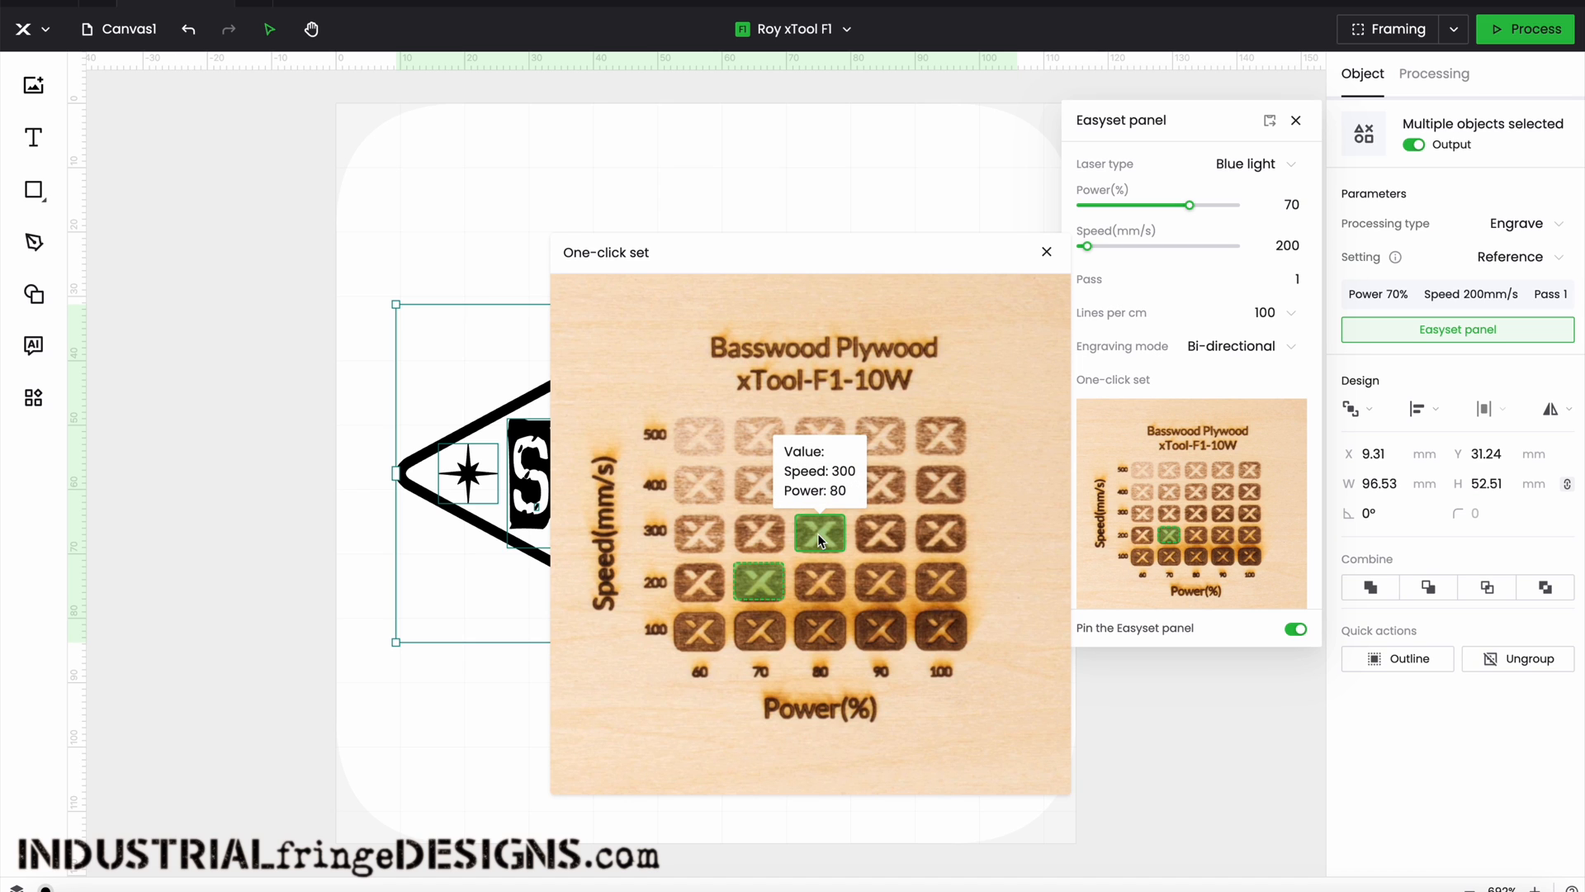
left_click(883, 536)
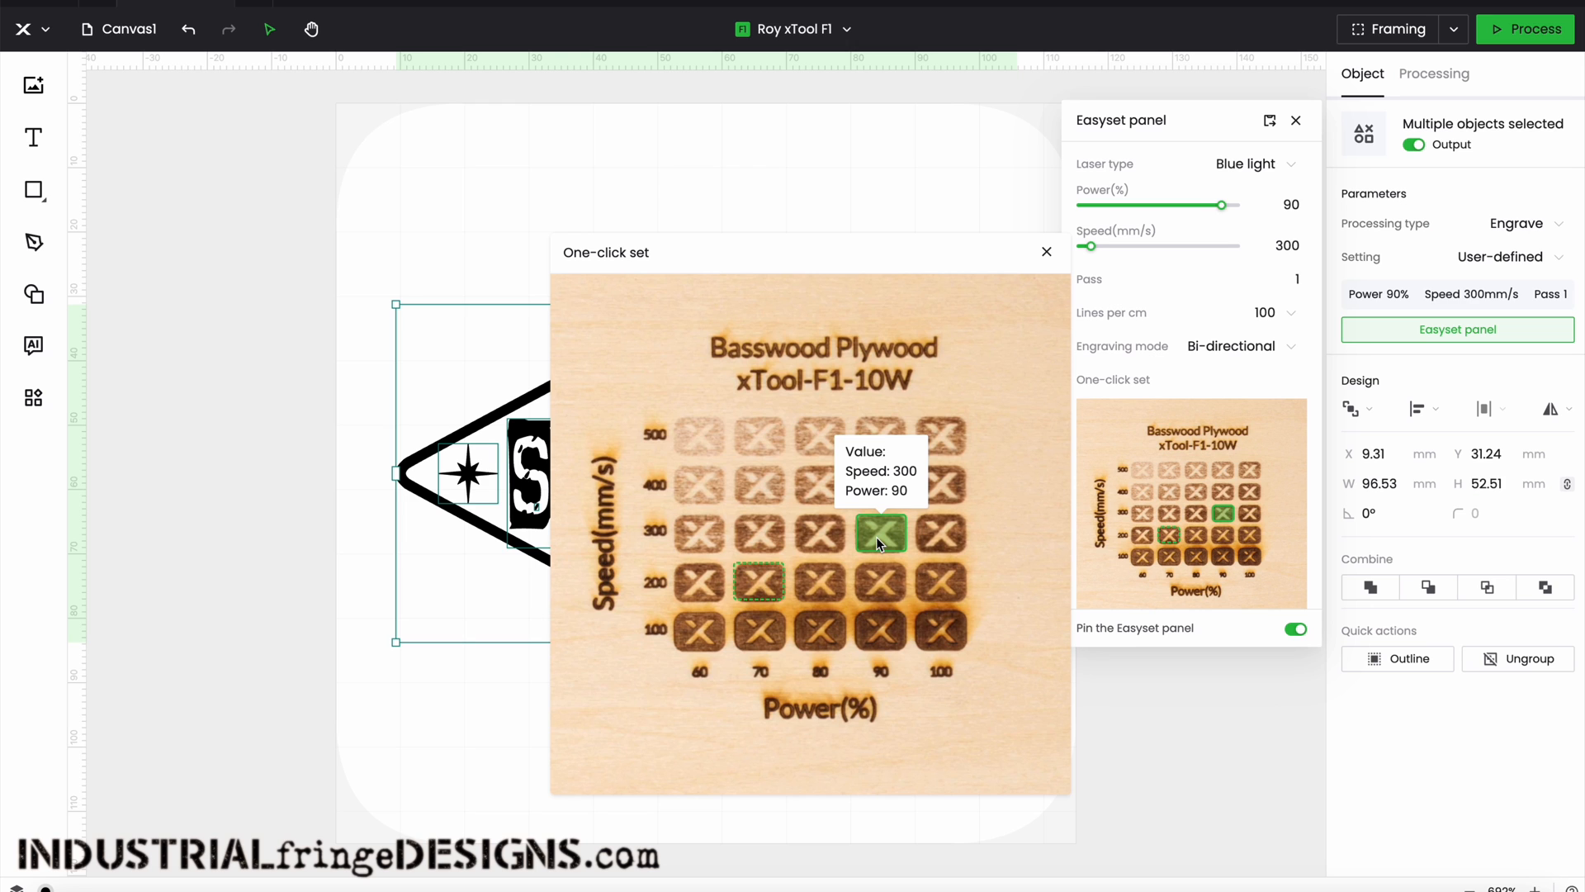
left_click(828, 540)
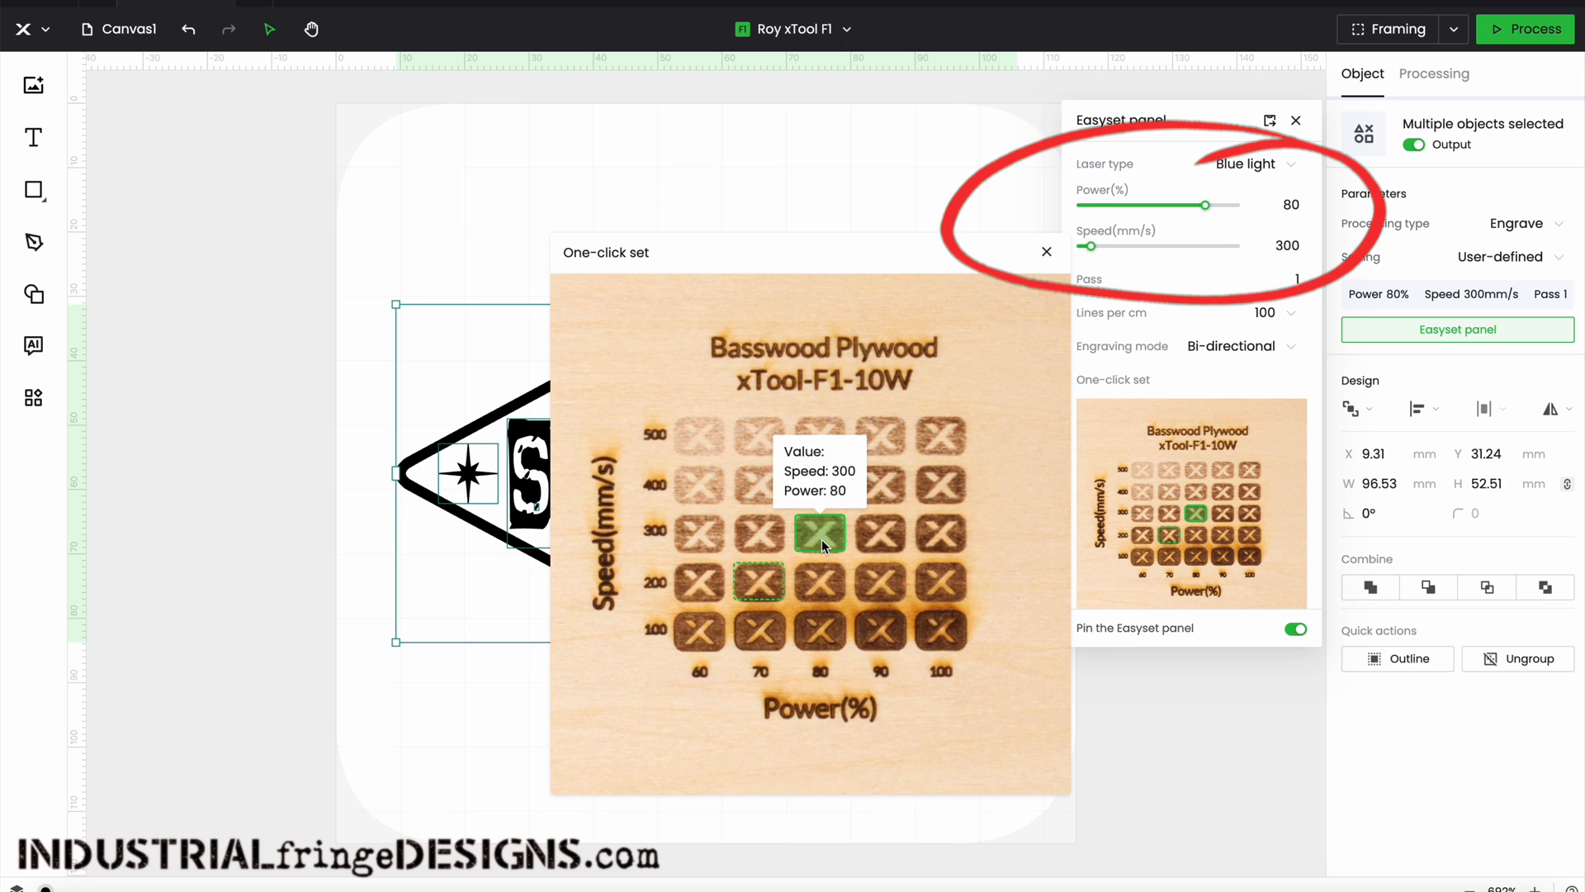
left_click(759, 538)
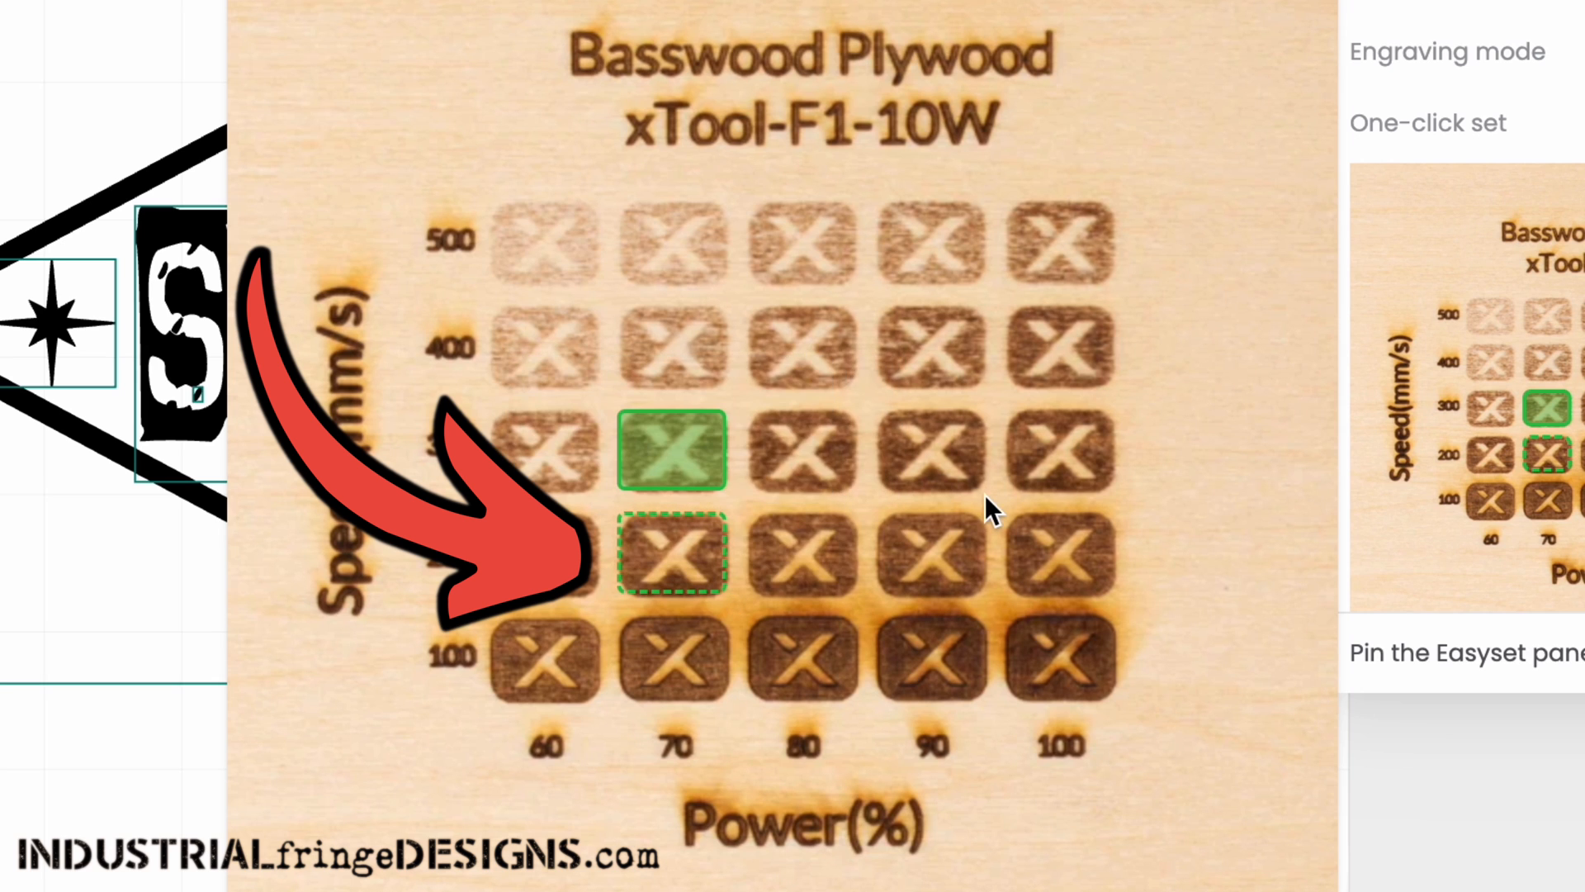
left_click(844, 536)
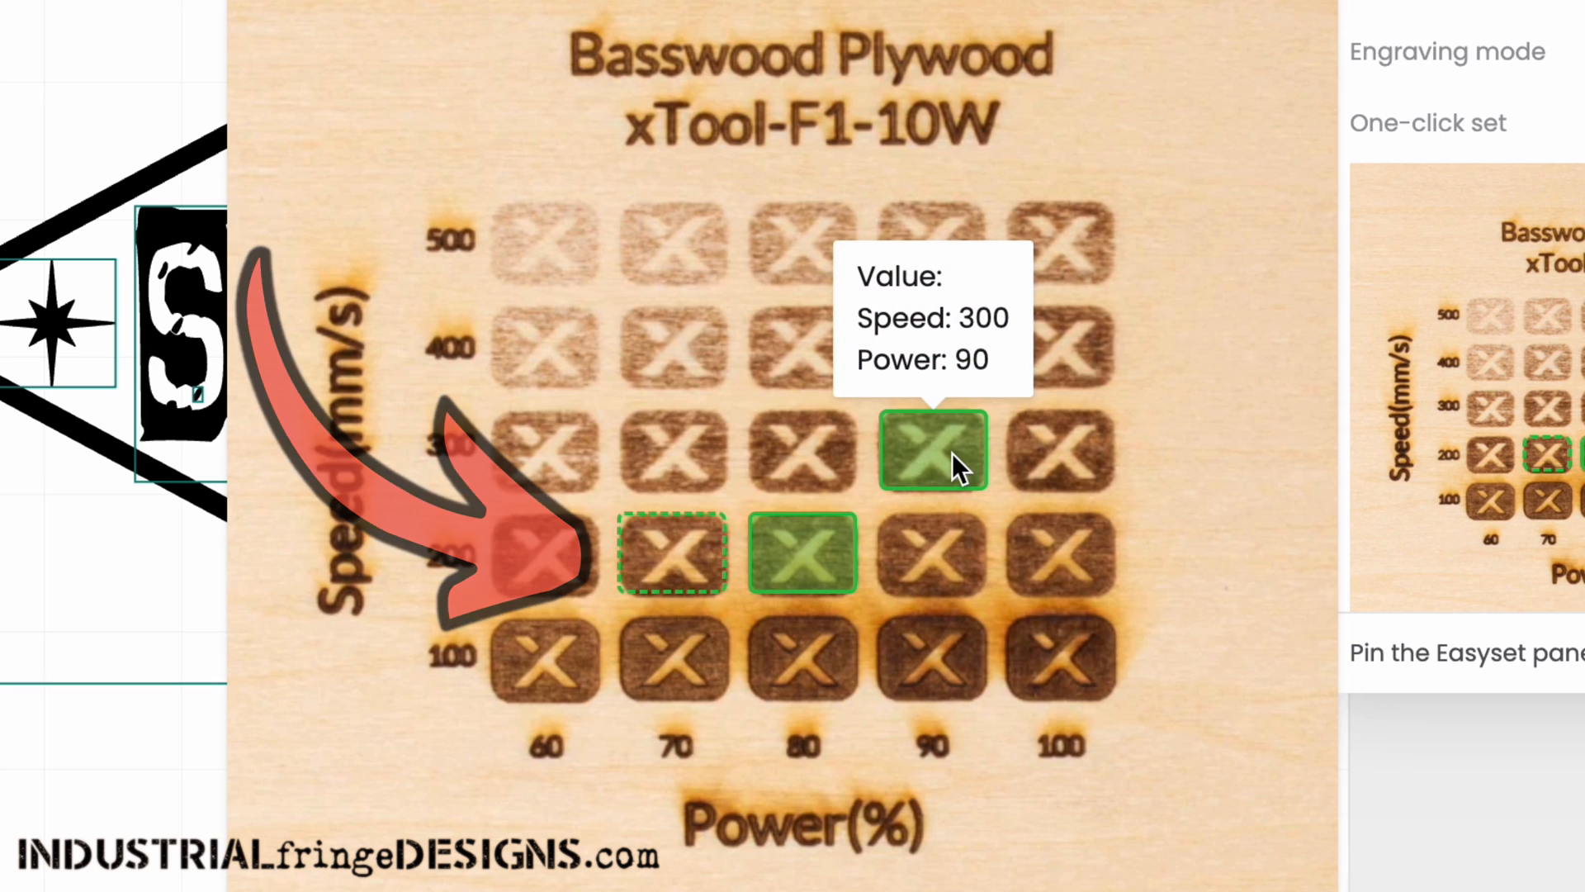
left_click(826, 467)
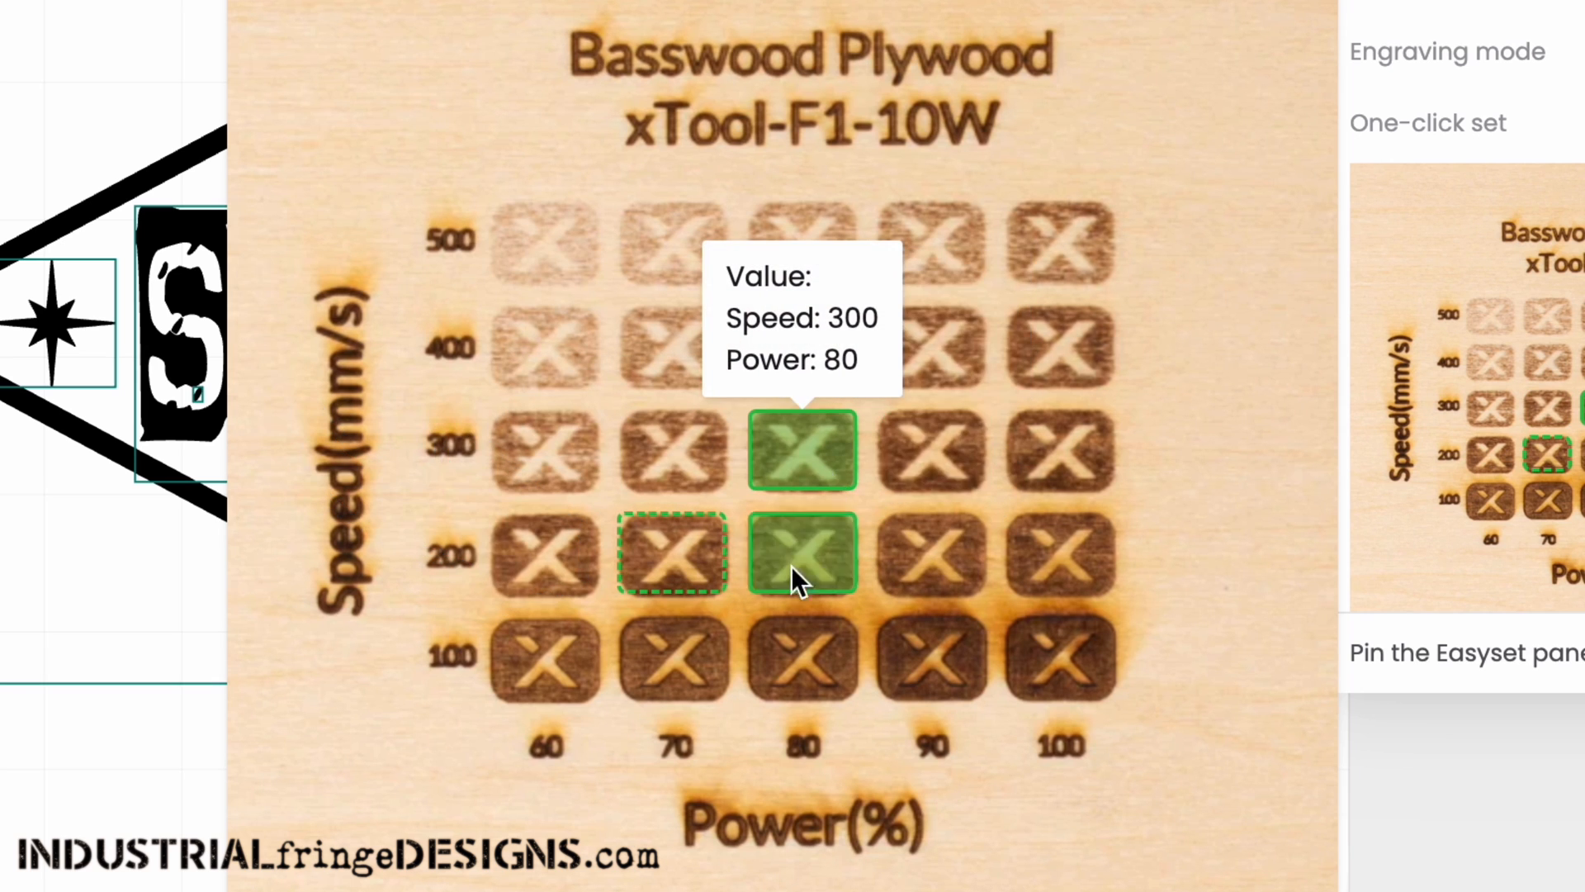
left_click(904, 545)
left_click(676, 563)
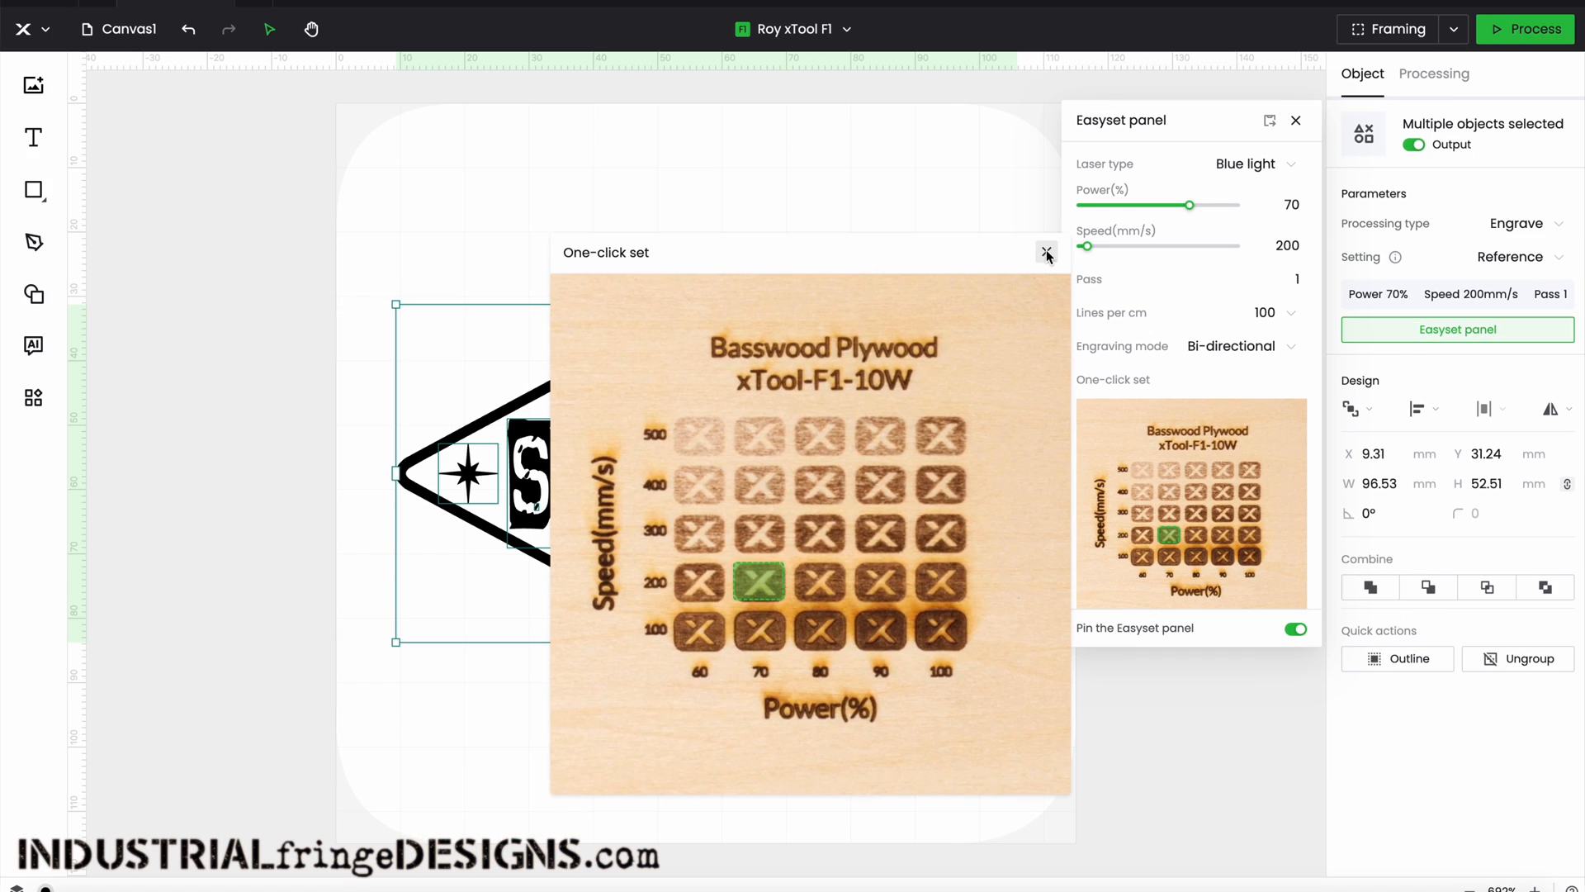
- Close the enlarged one-click grid, deselect the design, and run a framing pass before stopping it
left_click(1046, 253)
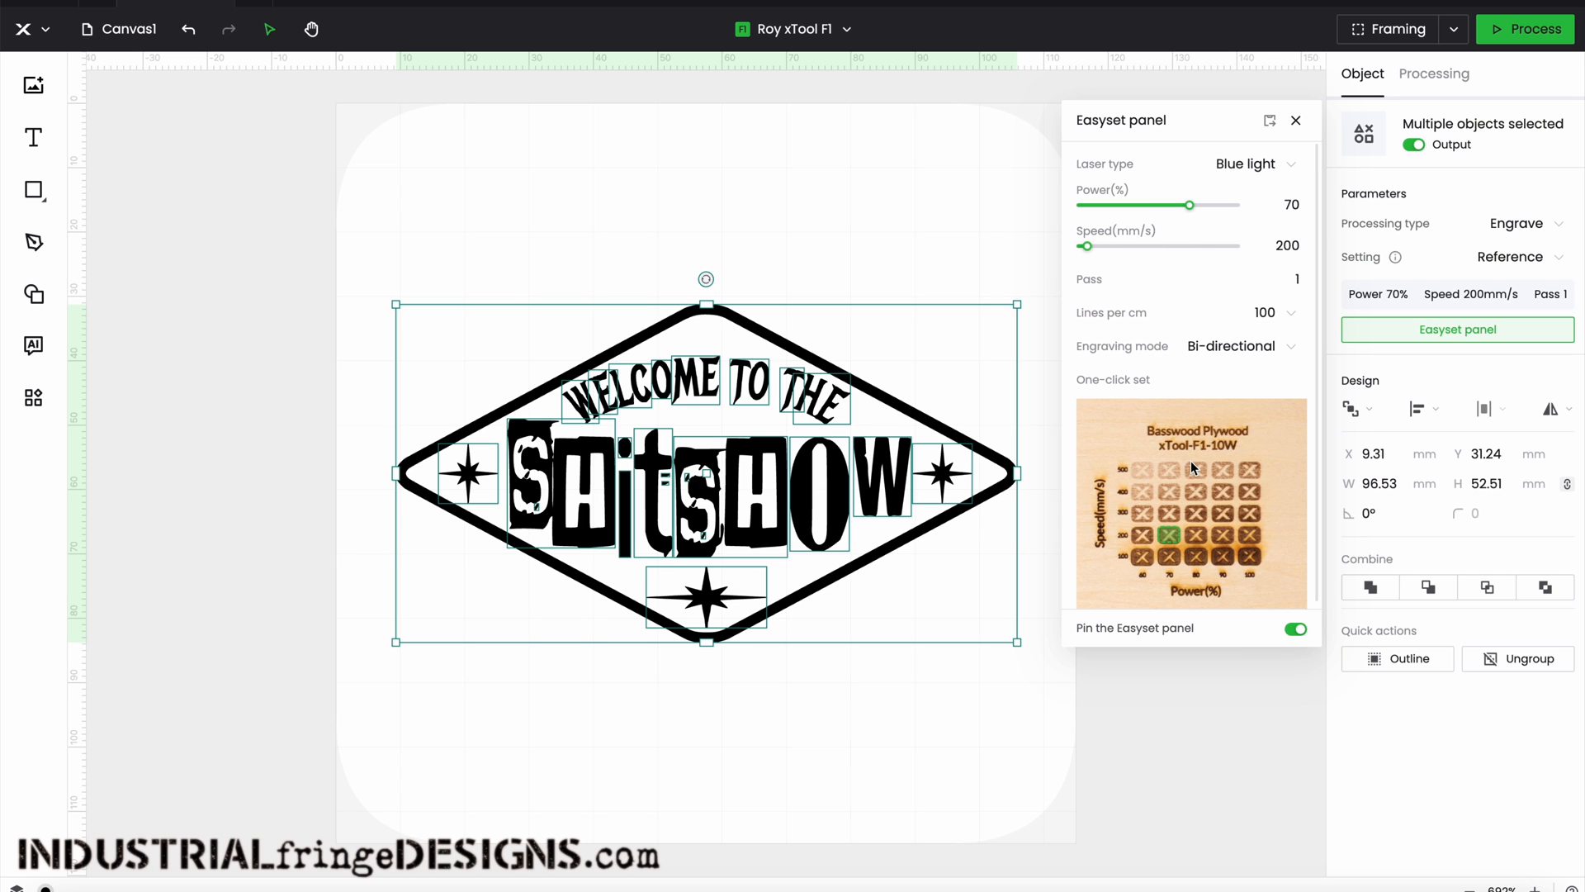
left_click(931, 239)
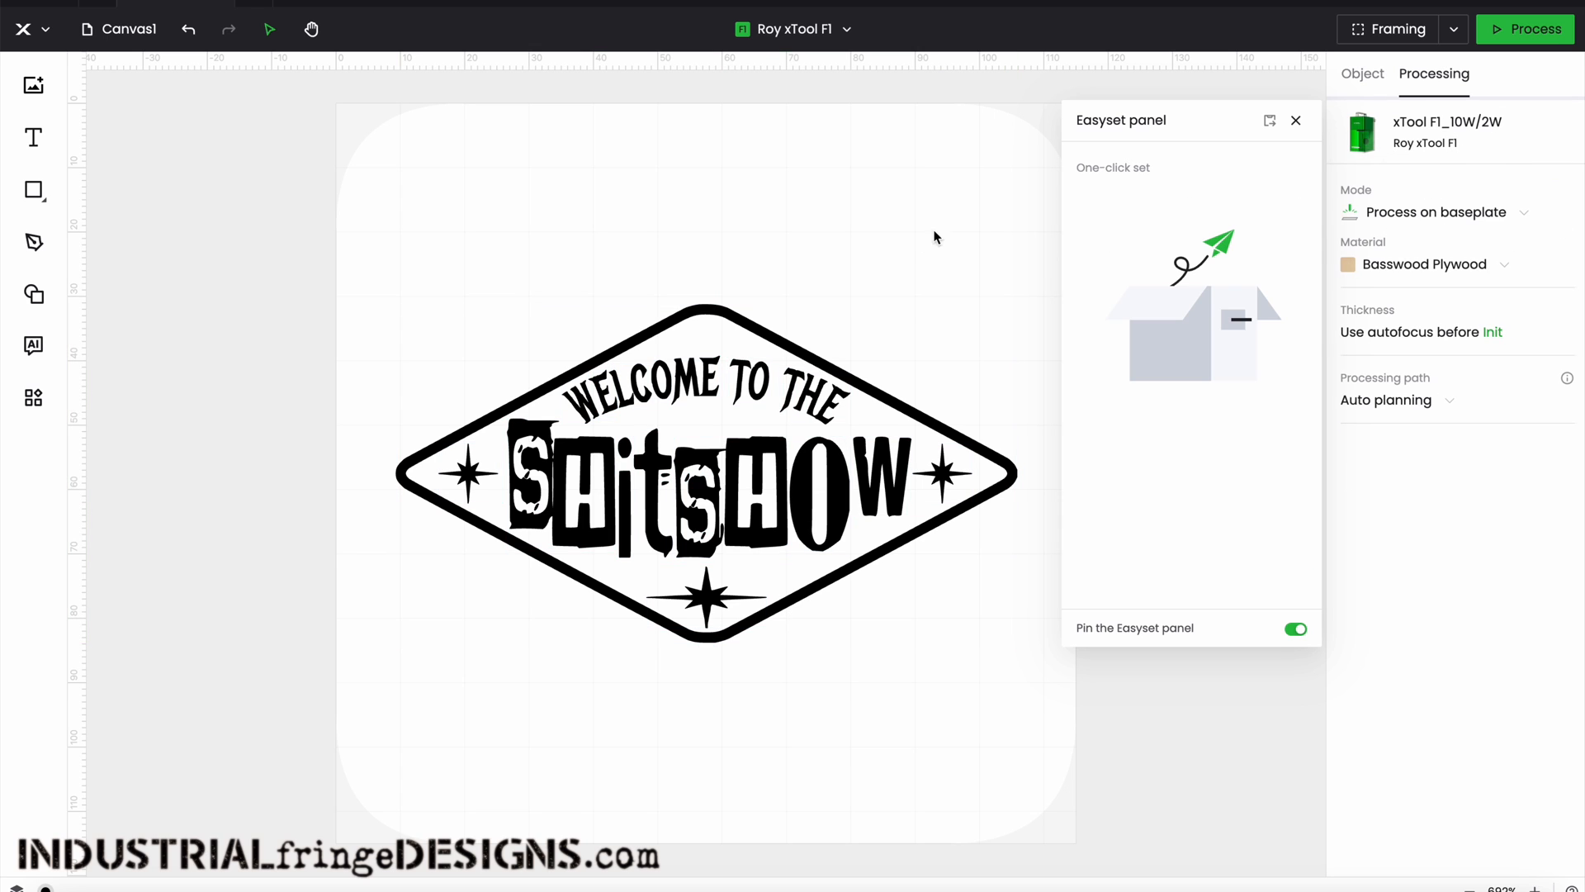
left_click(1414, 33)
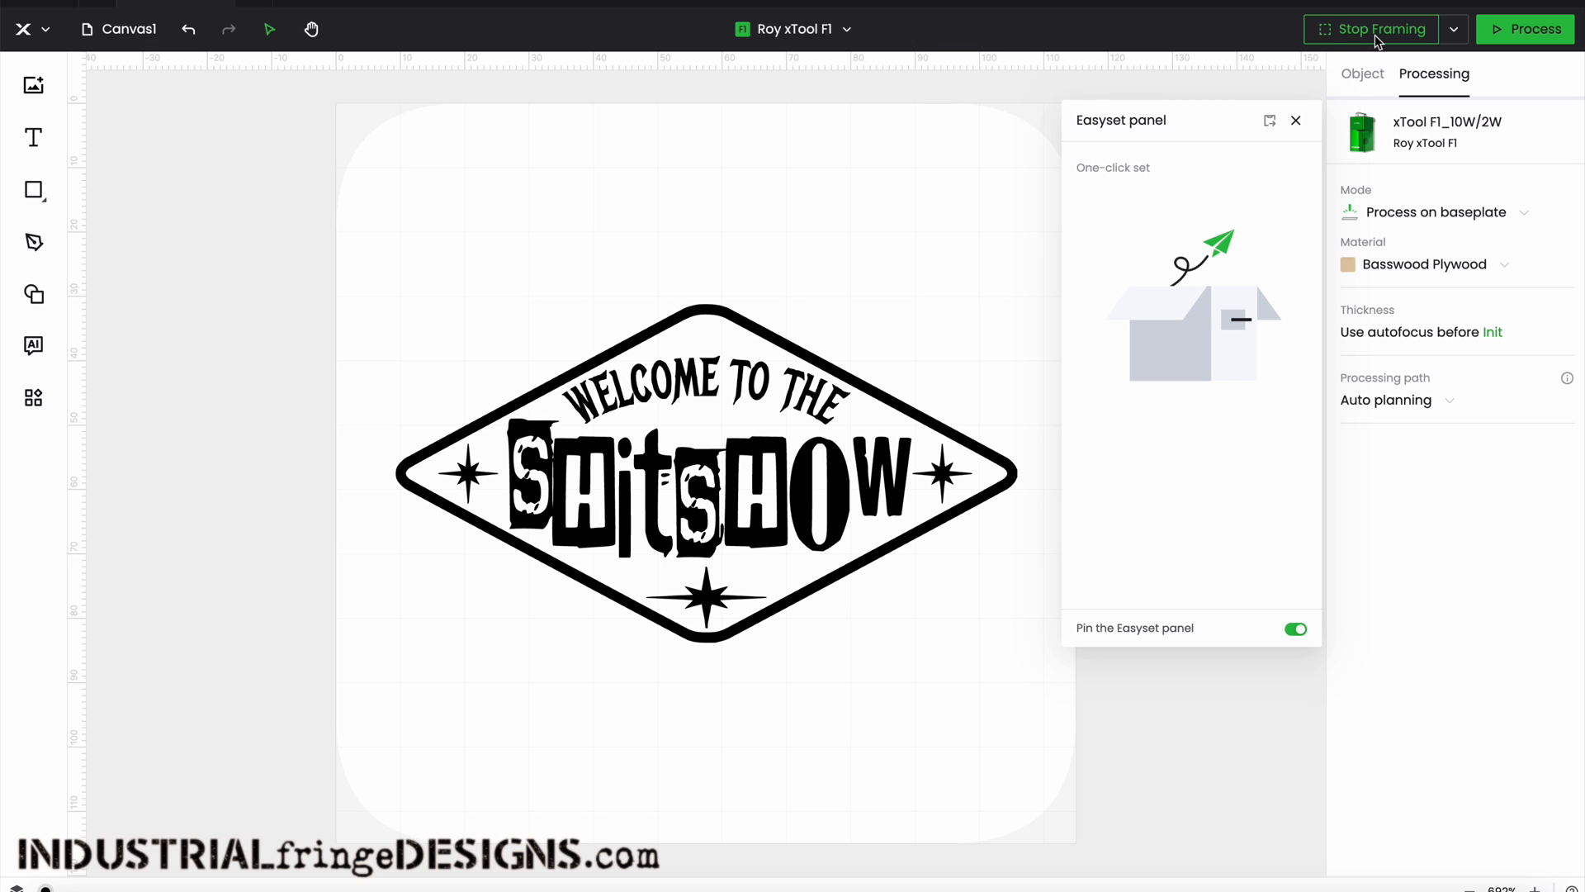
left_click(1376, 42)
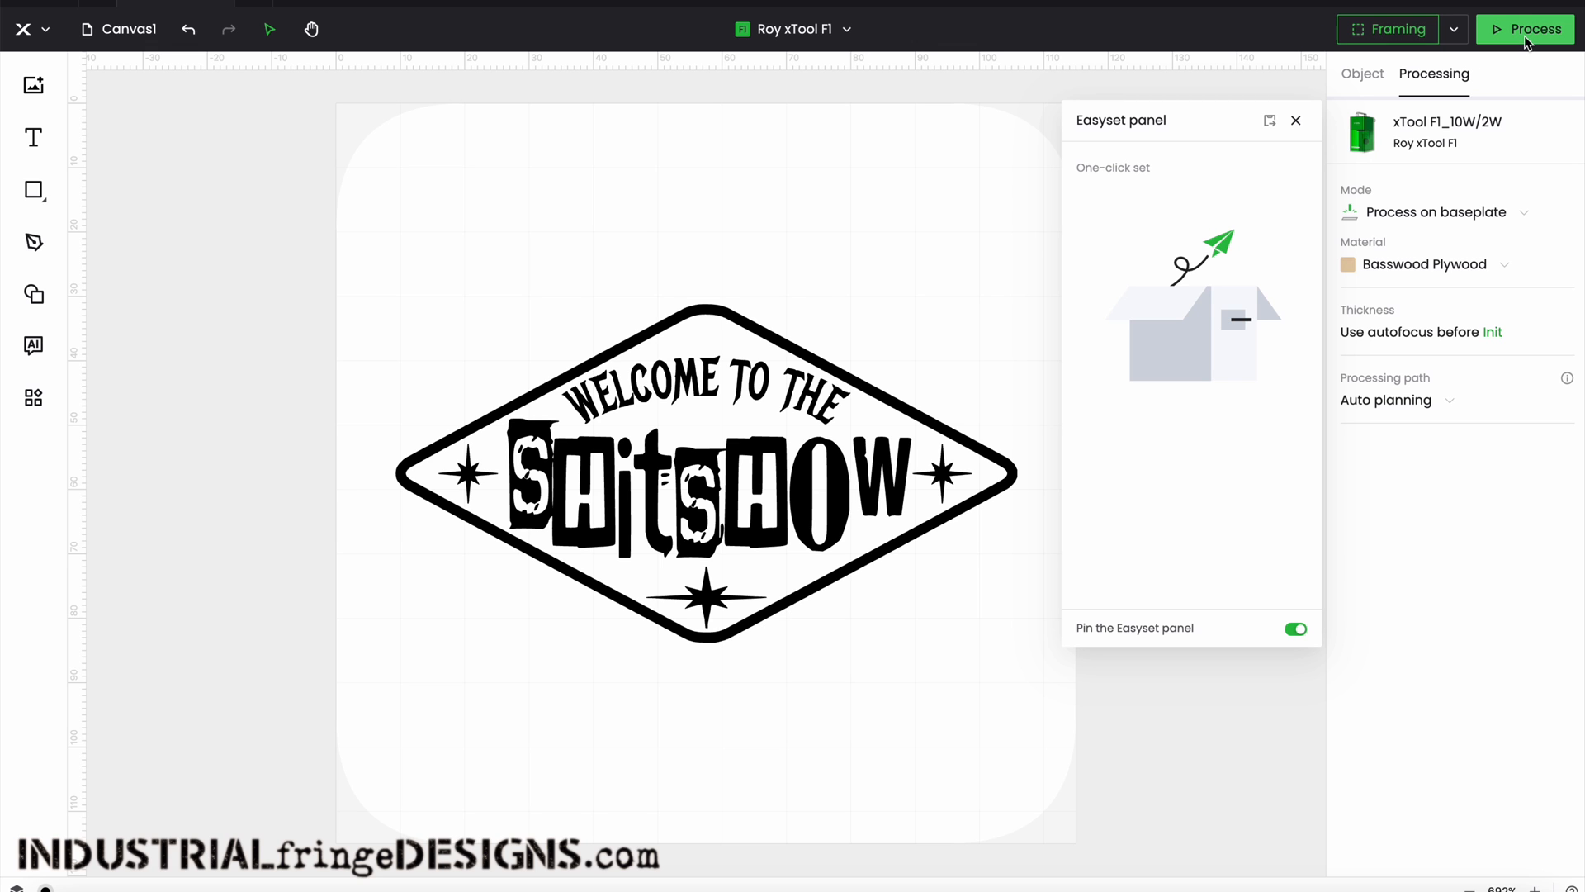
- Preview the laser's processing path for the design without starting the job, and return to the canvas
left_click(1524, 36)
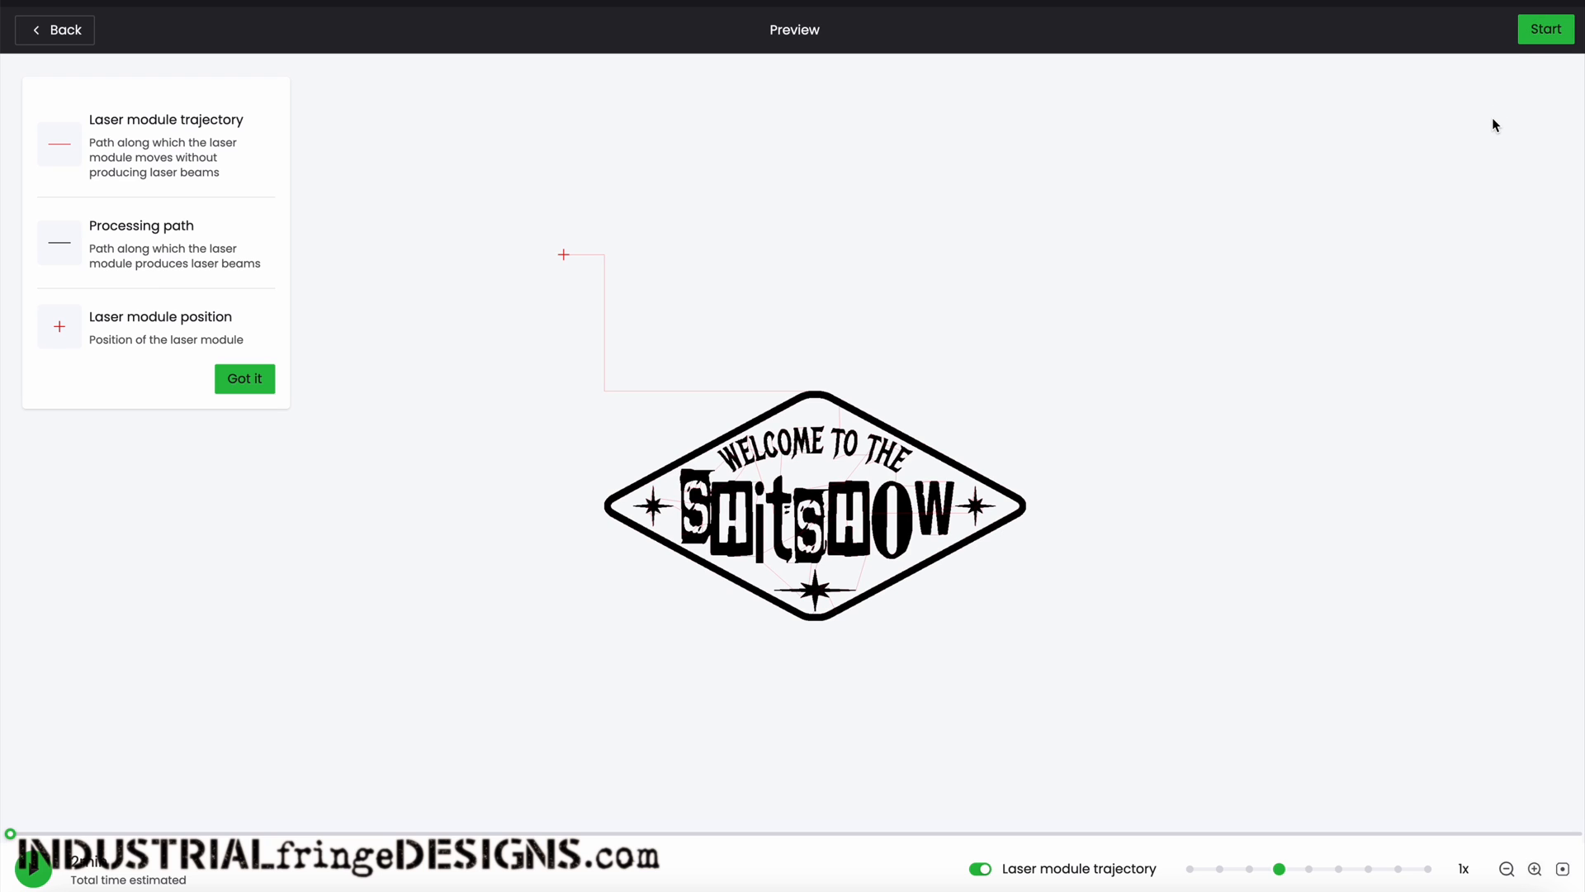
left_click(66, 31)
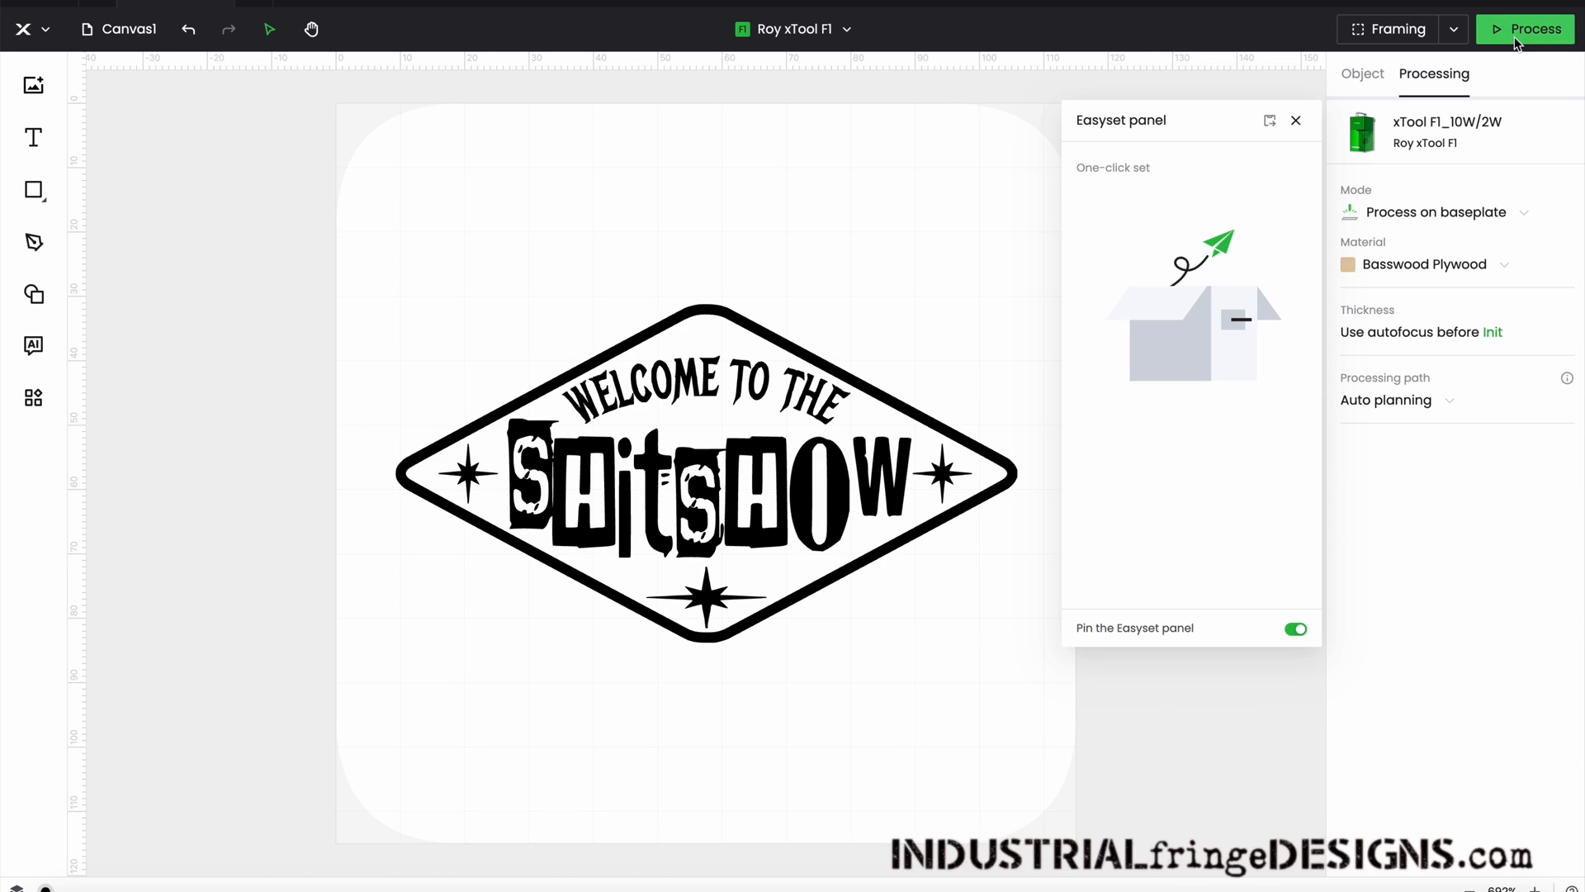
left_click(1516, 33)
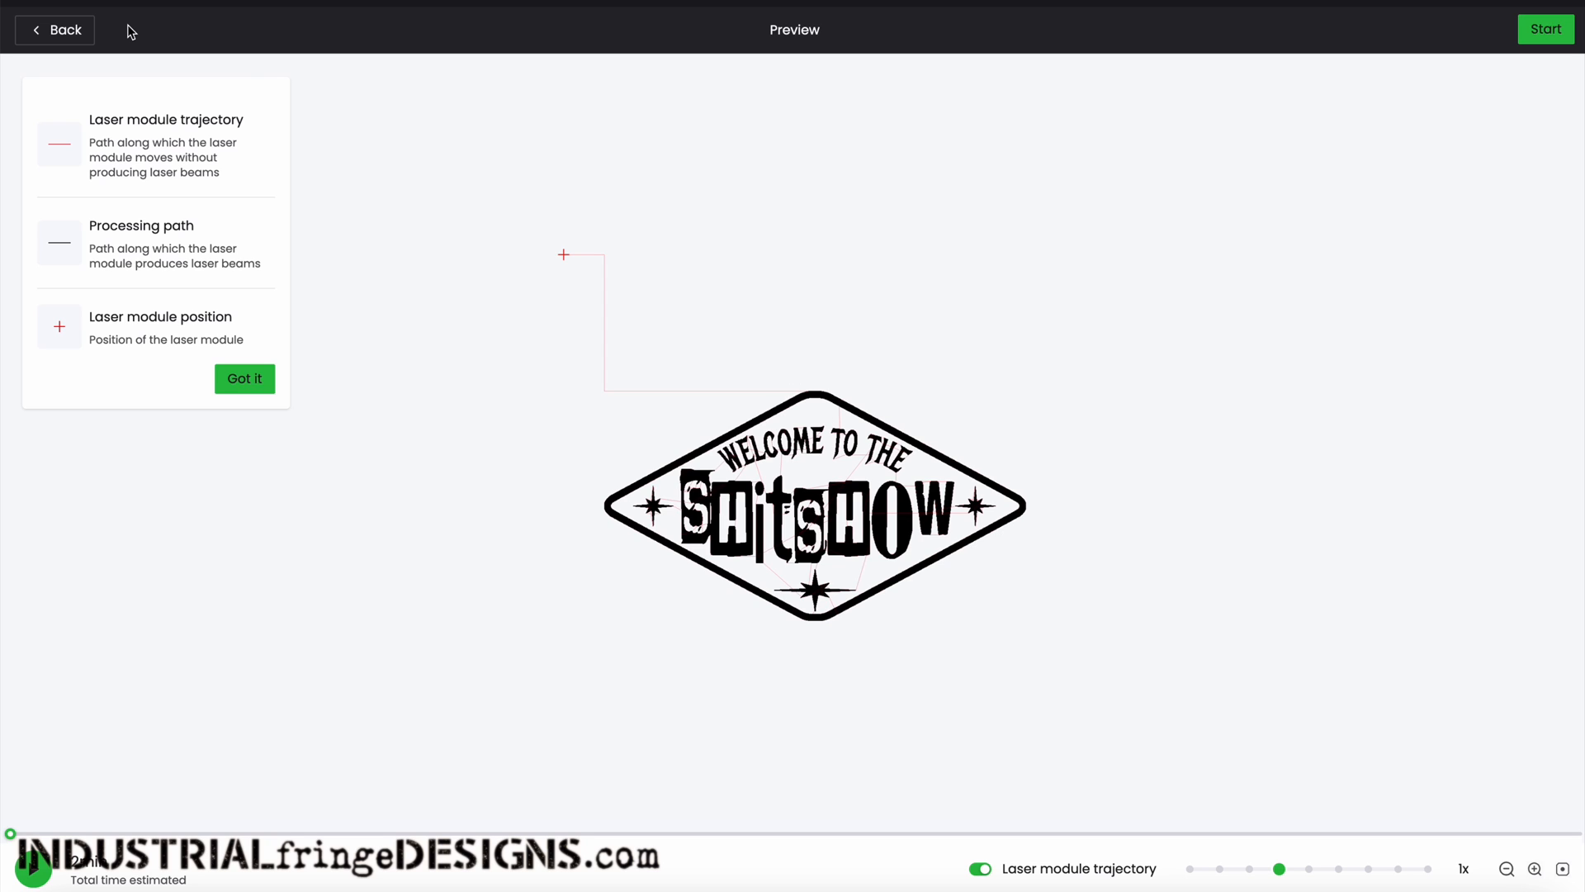
left_click(57, 33)
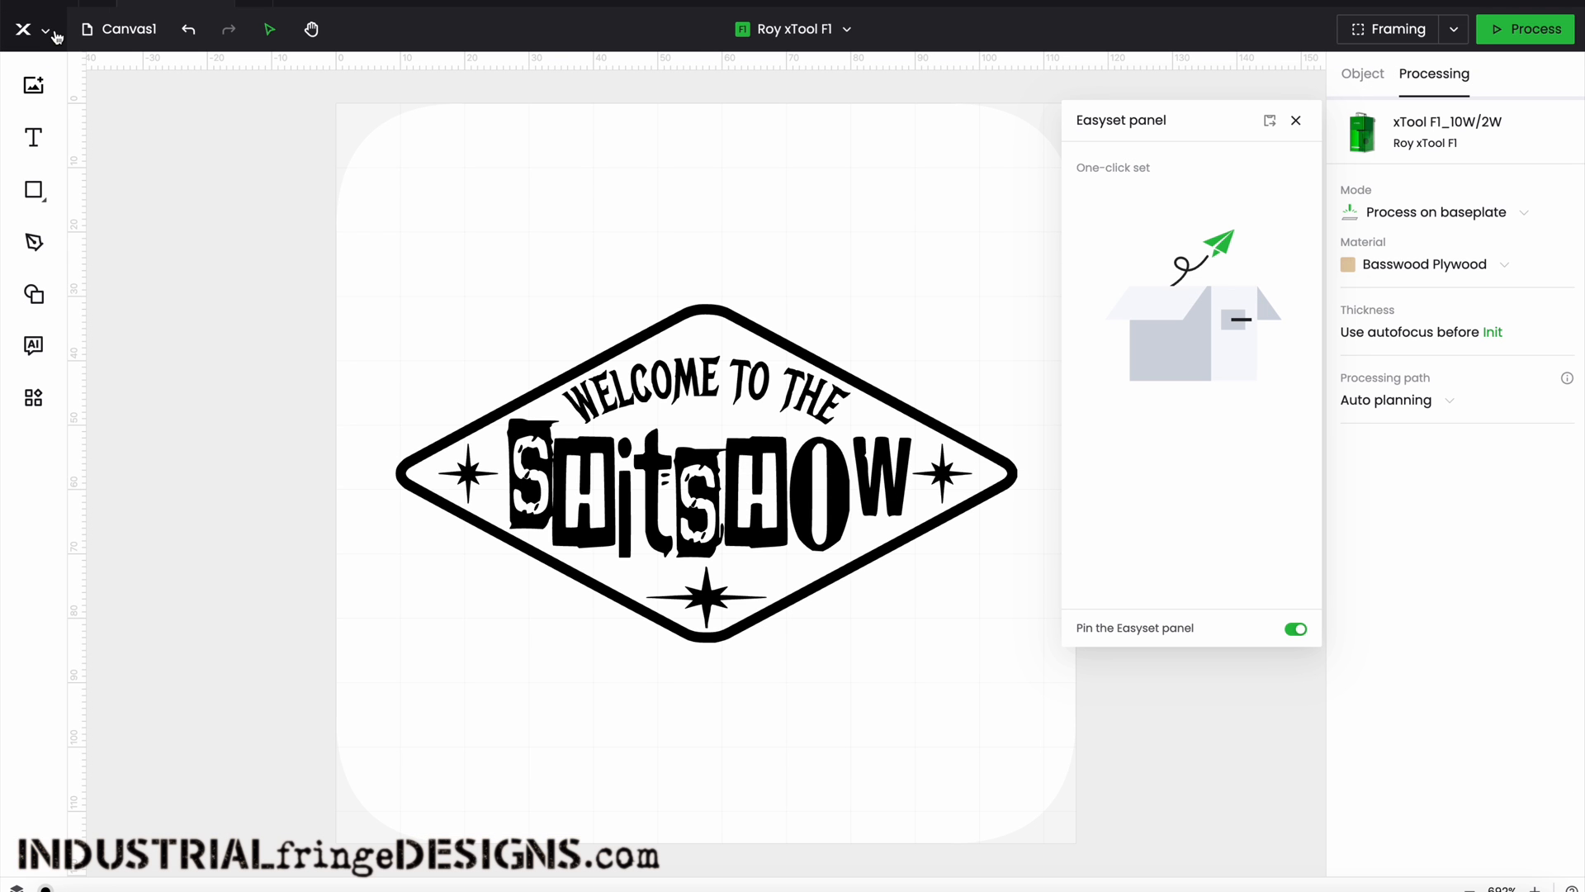
- Close the Easyset panel and ungroup the traced design into separate vectors
left_click(817, 361)
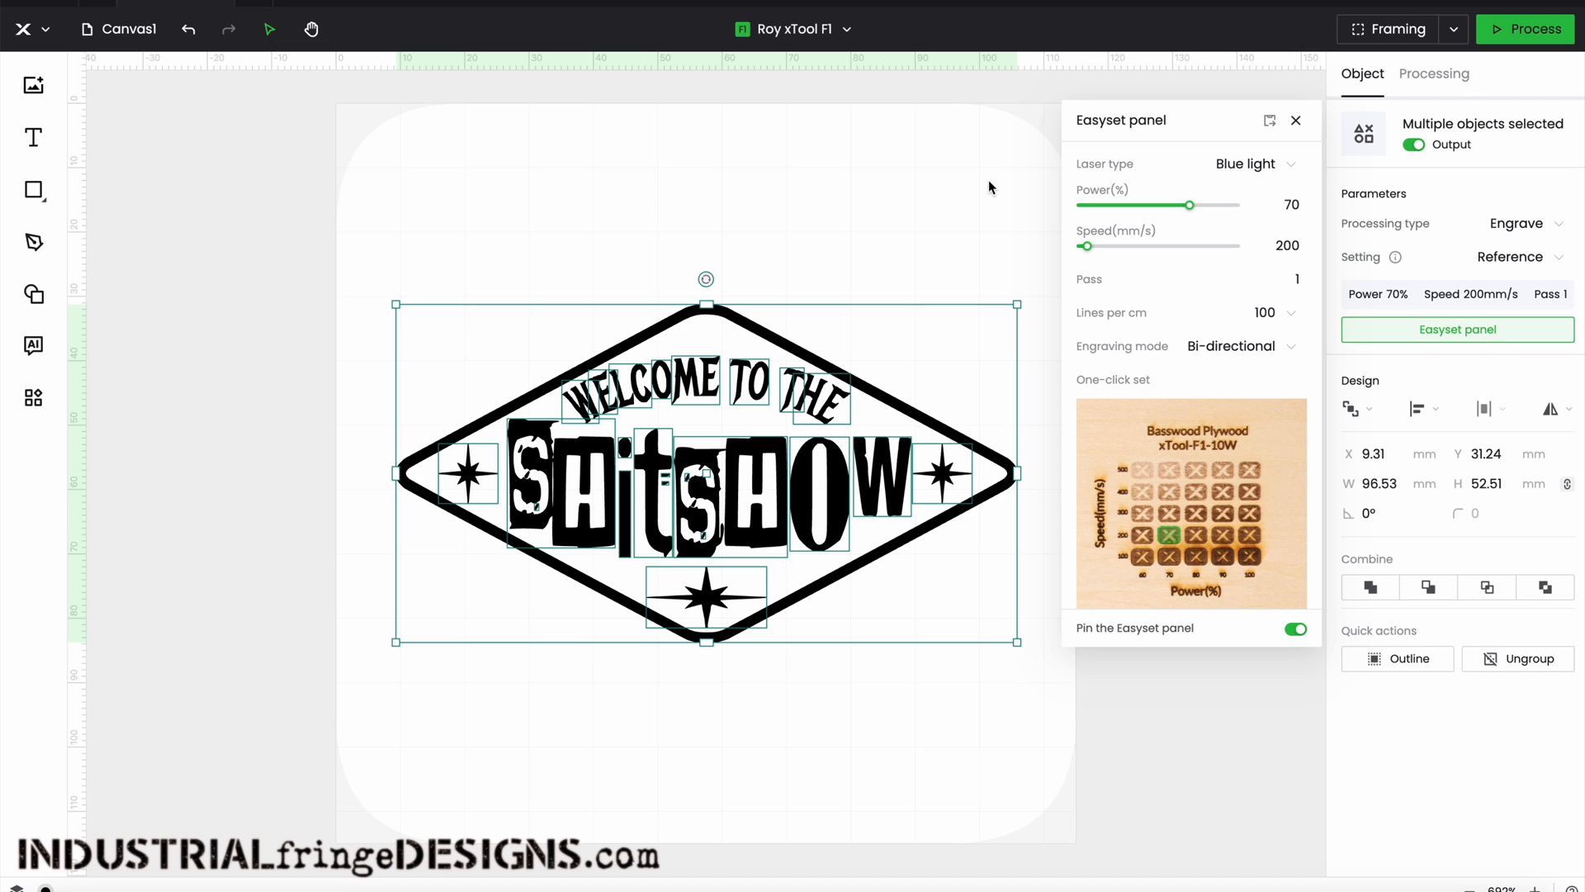
left_click(1295, 120)
left_click(1504, 658)
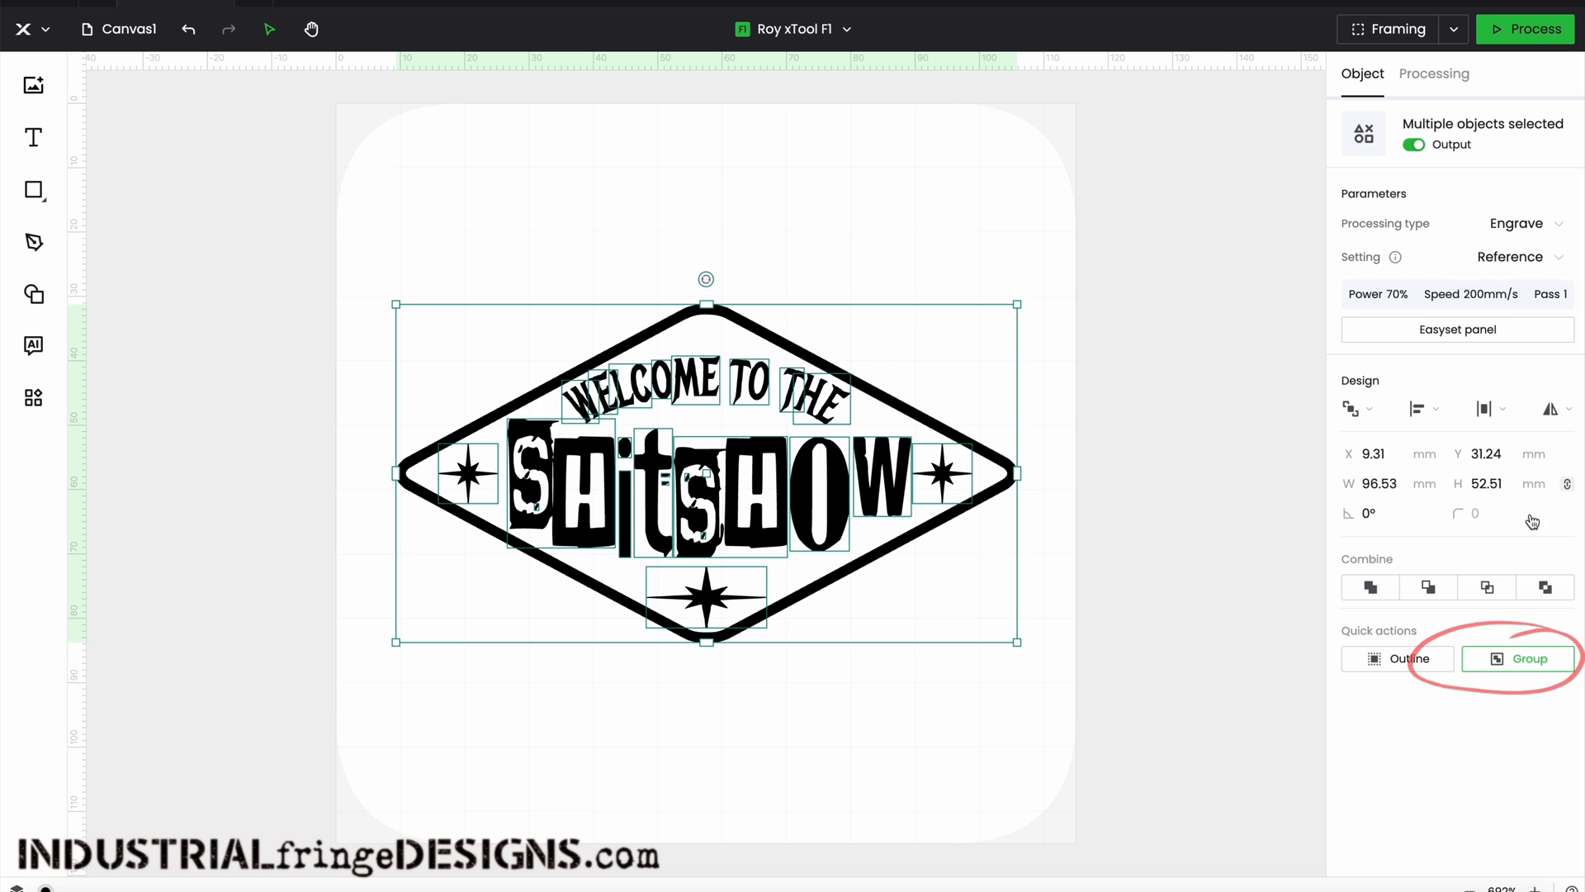
- Edit the nodes of the large letter O and delete all nodes of its inner opening, making the letter a solid oval
left_click(818, 495)
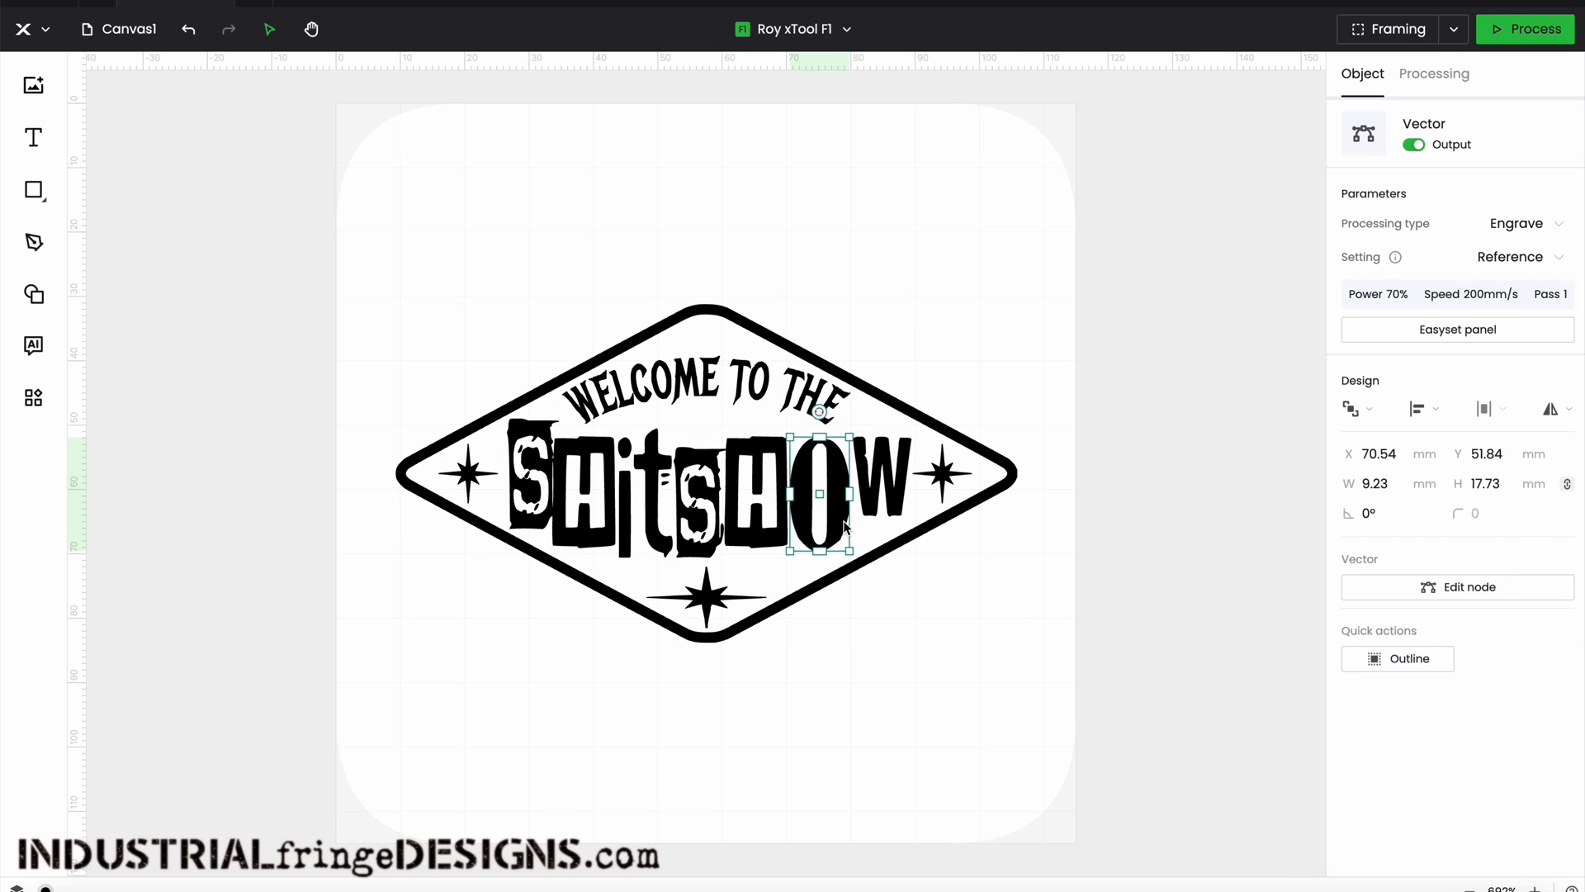
left_click(1462, 587)
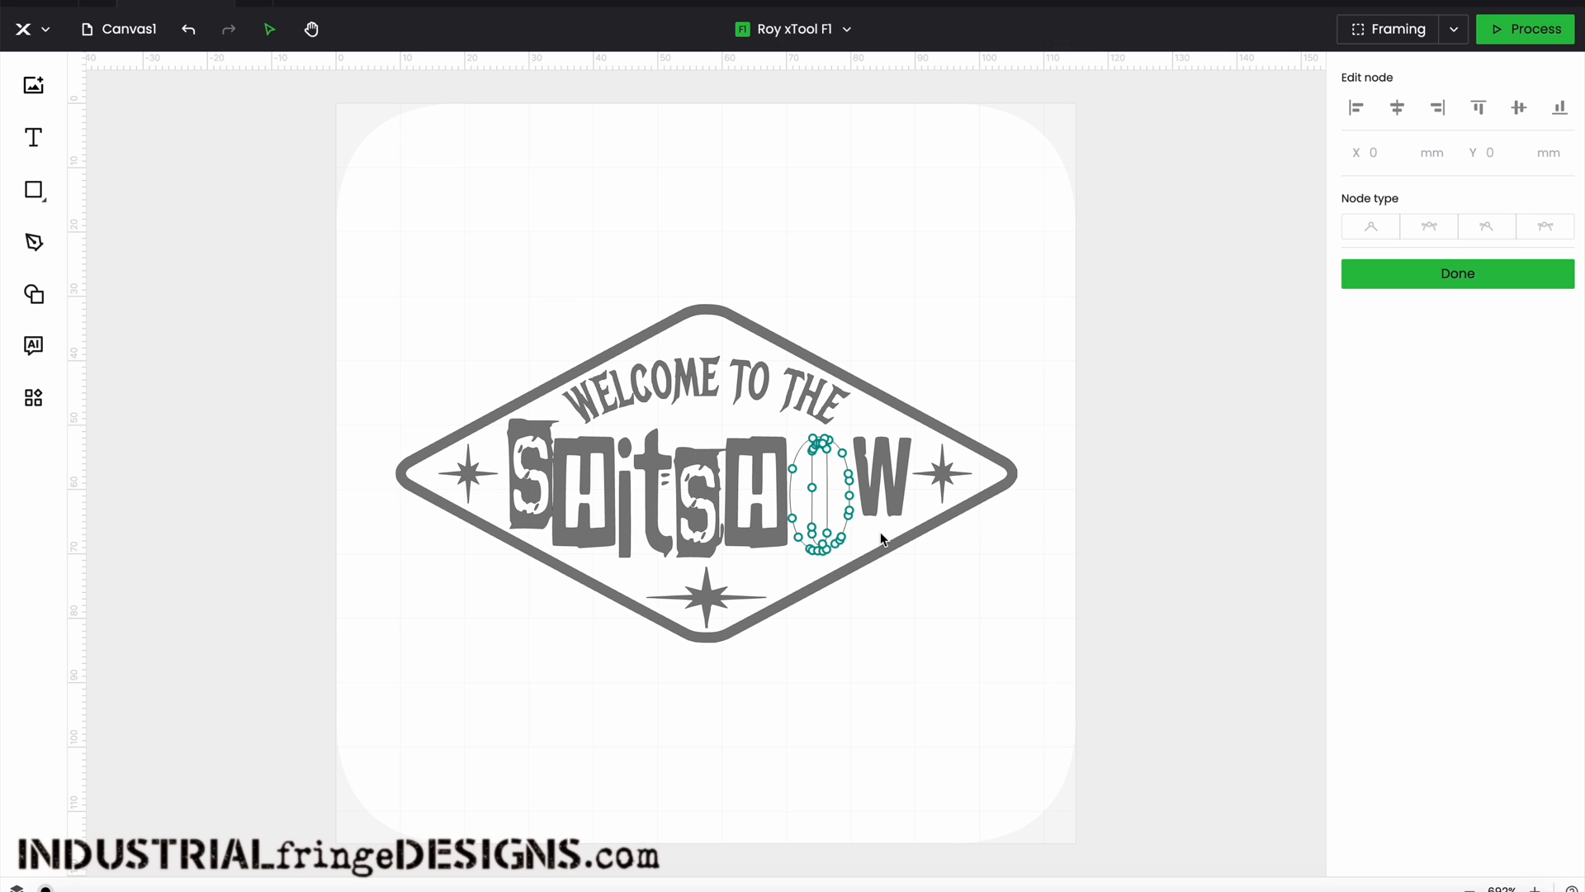
left_click(1418, 275)
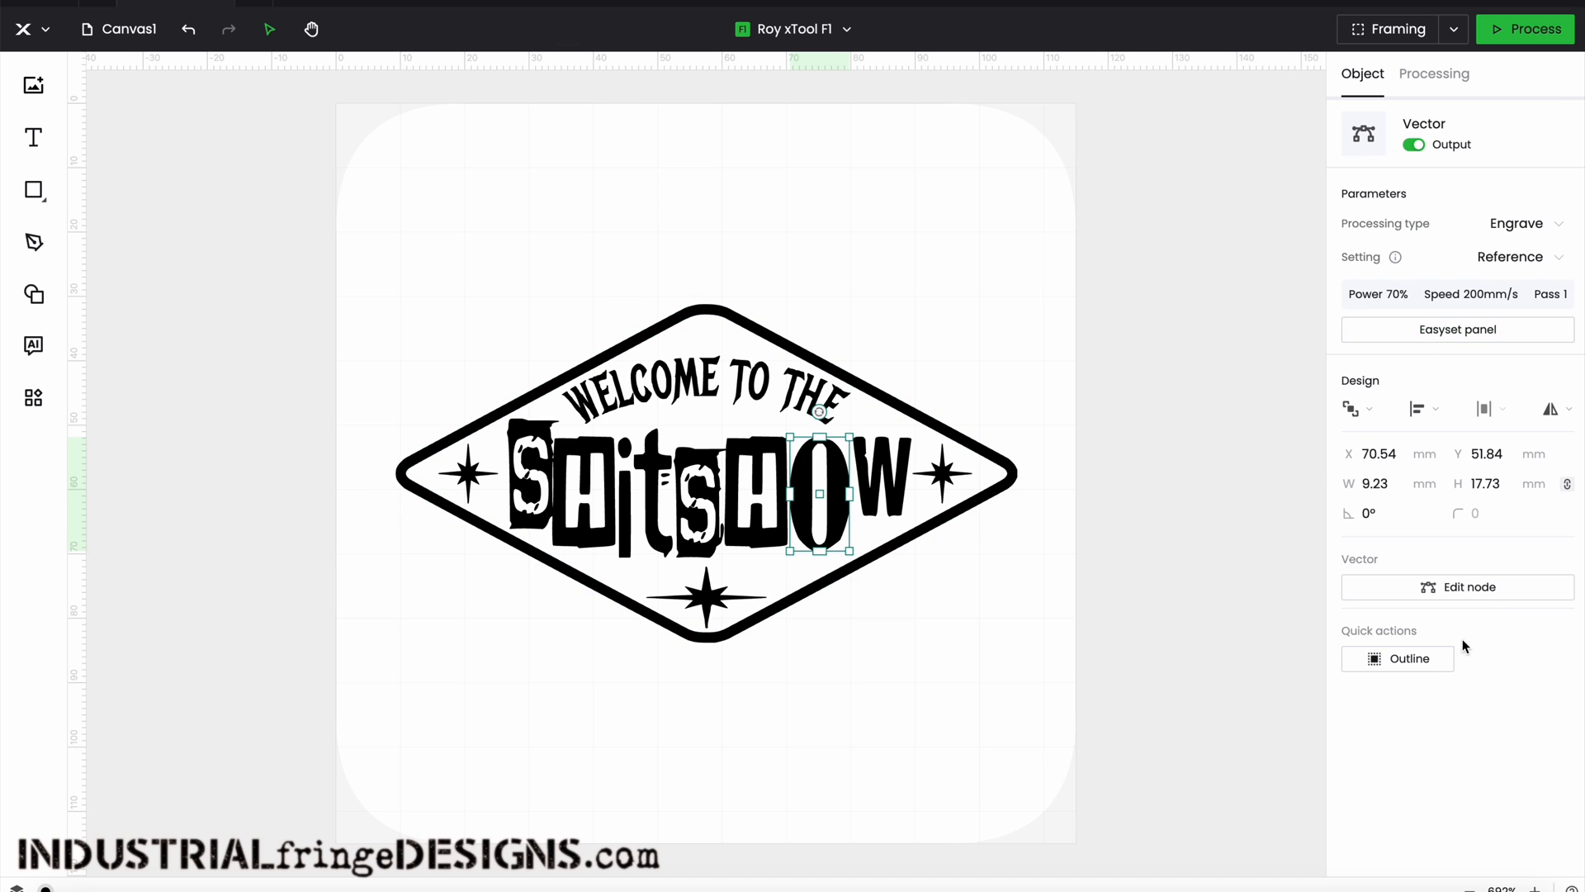
left_click(1481, 585)
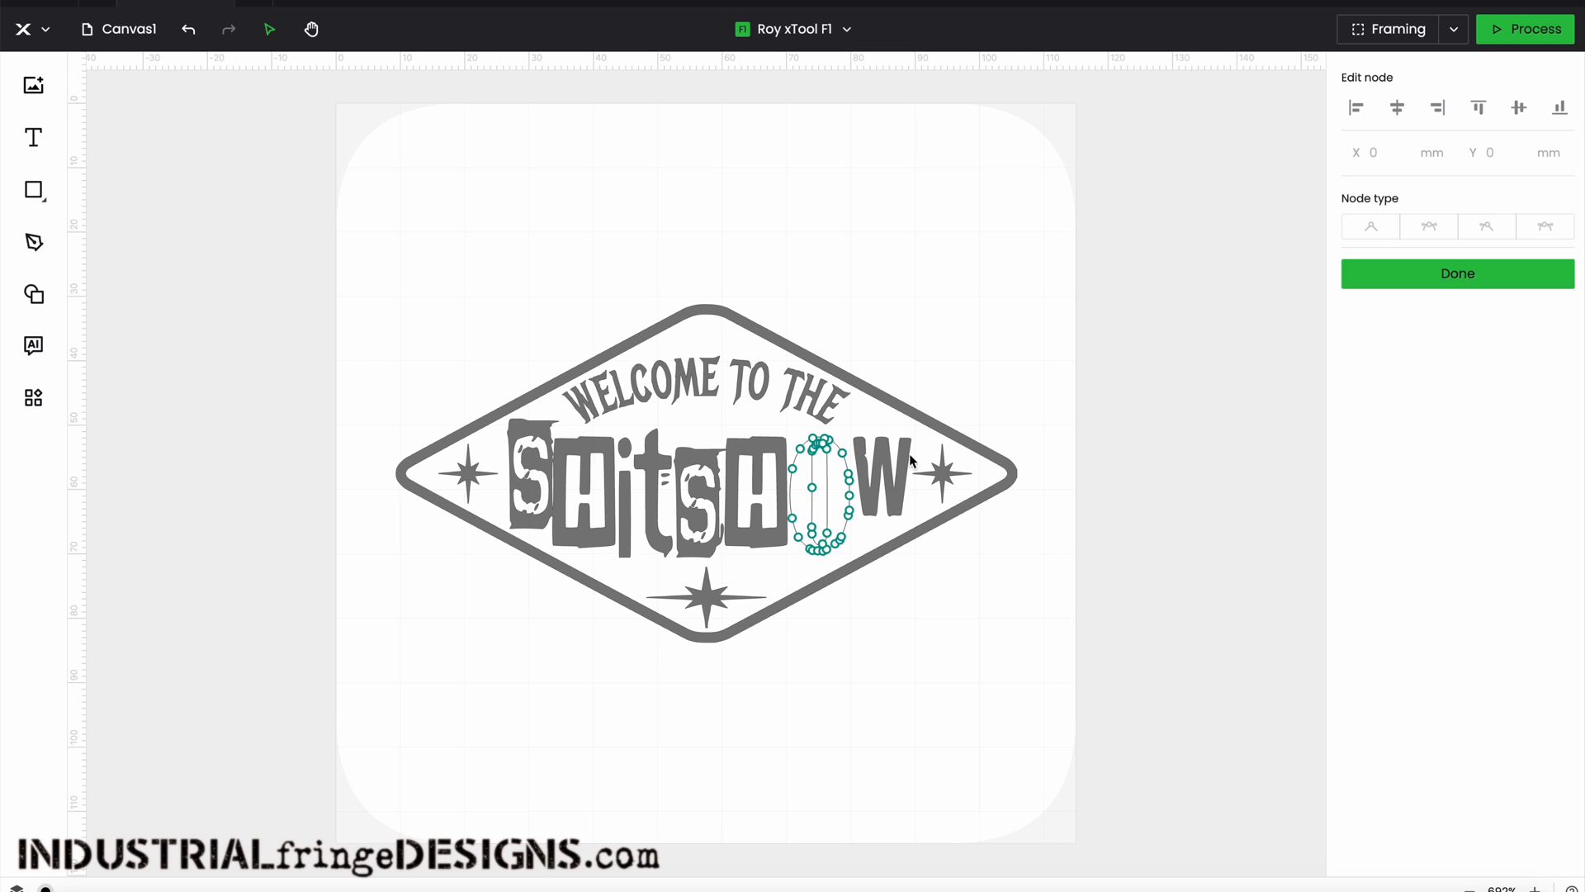
left_click(812, 488)
key("Delete")
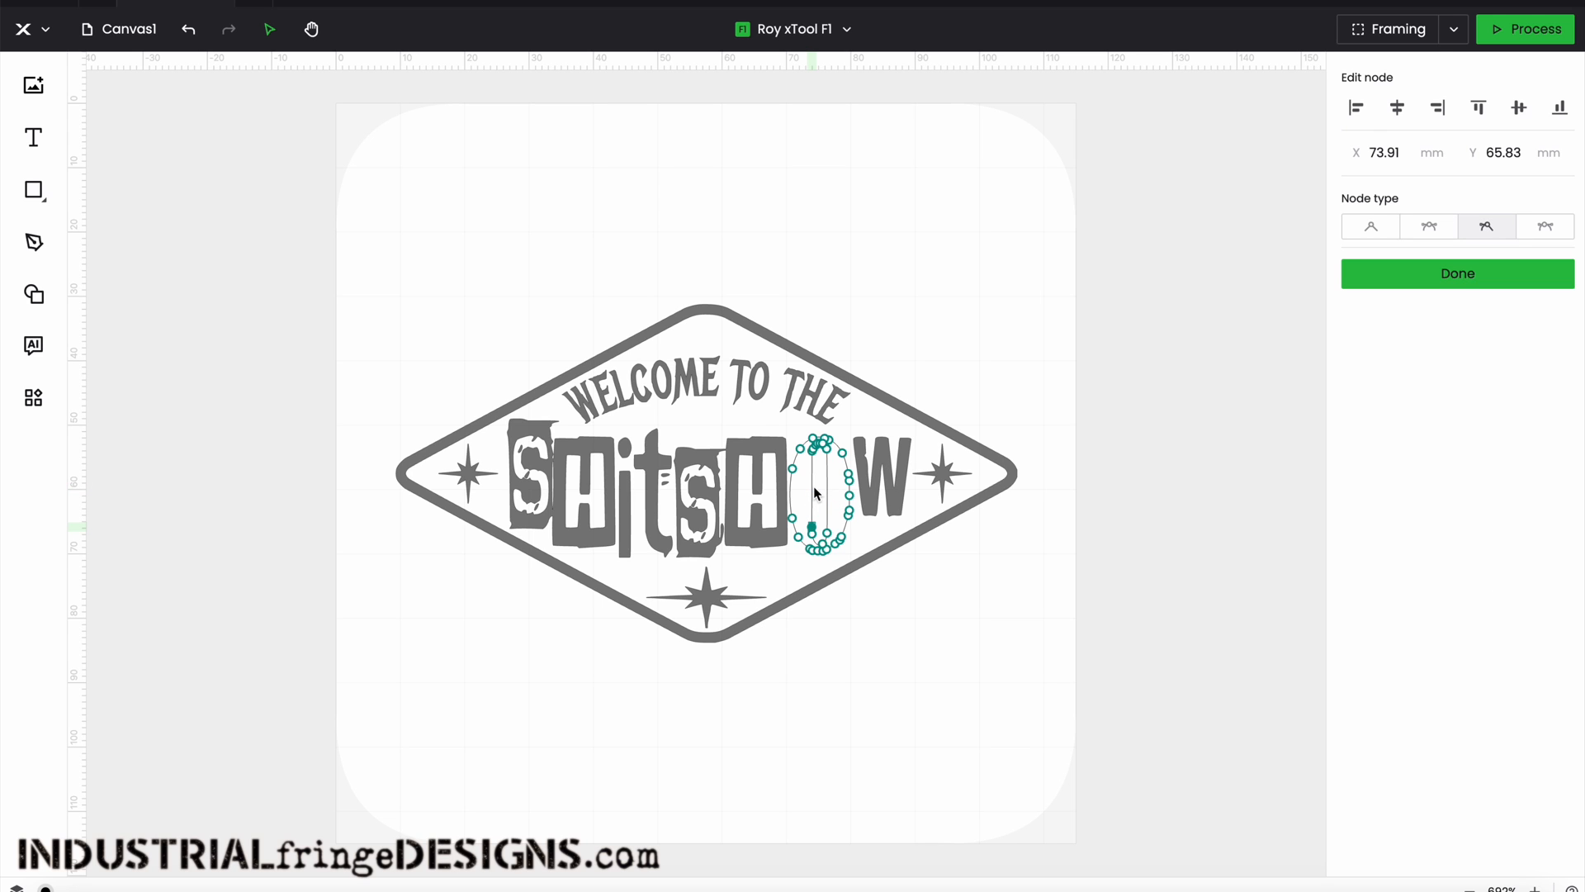
key("Delete")
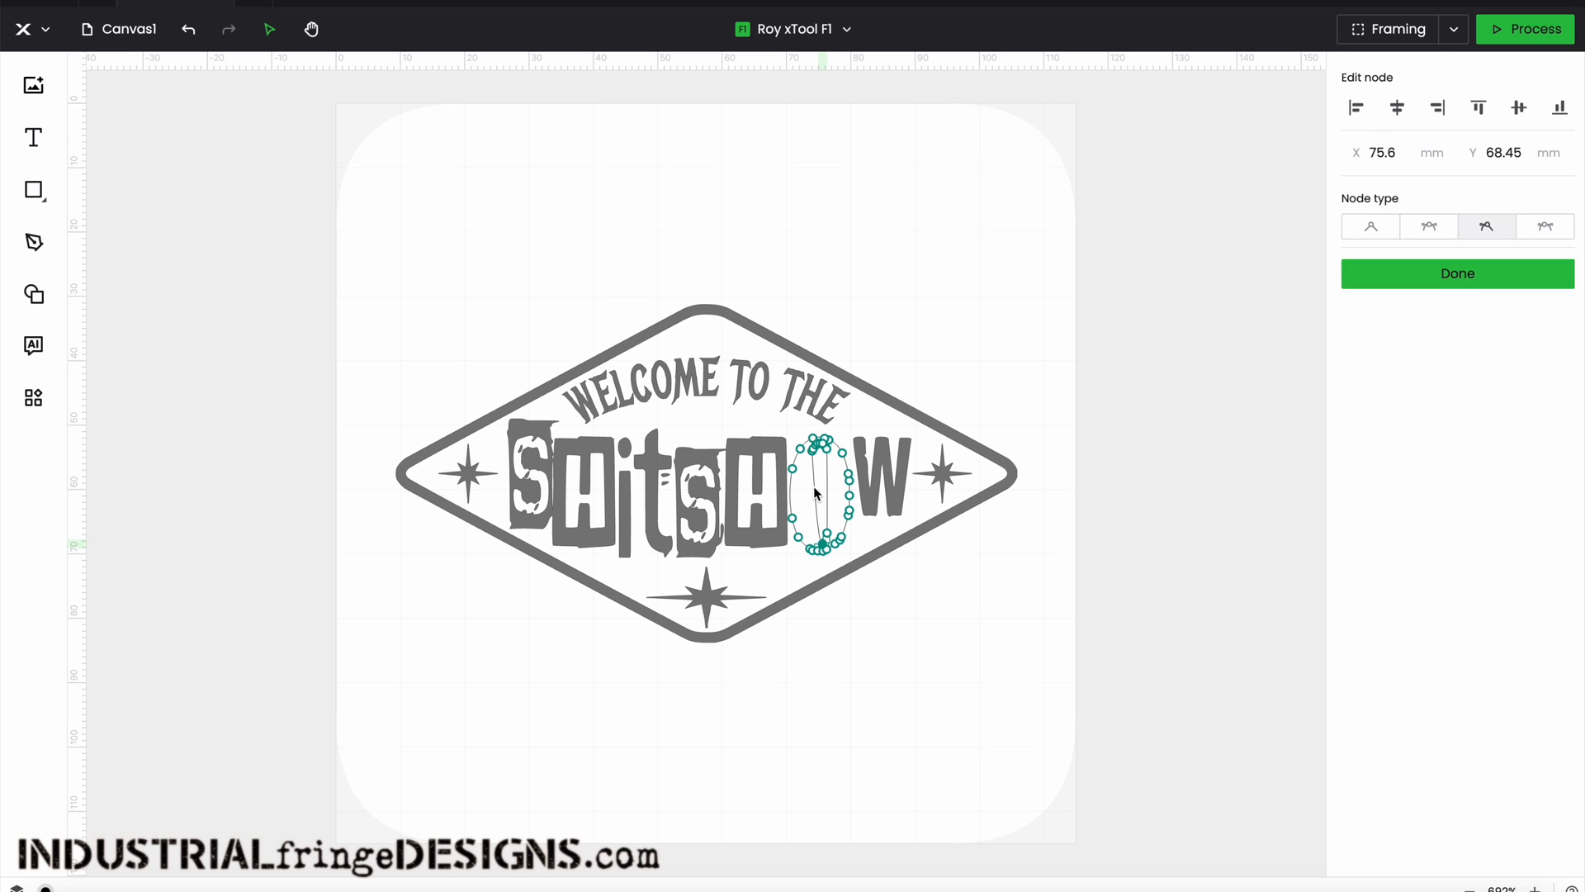
key("Delete")
key("Delete")
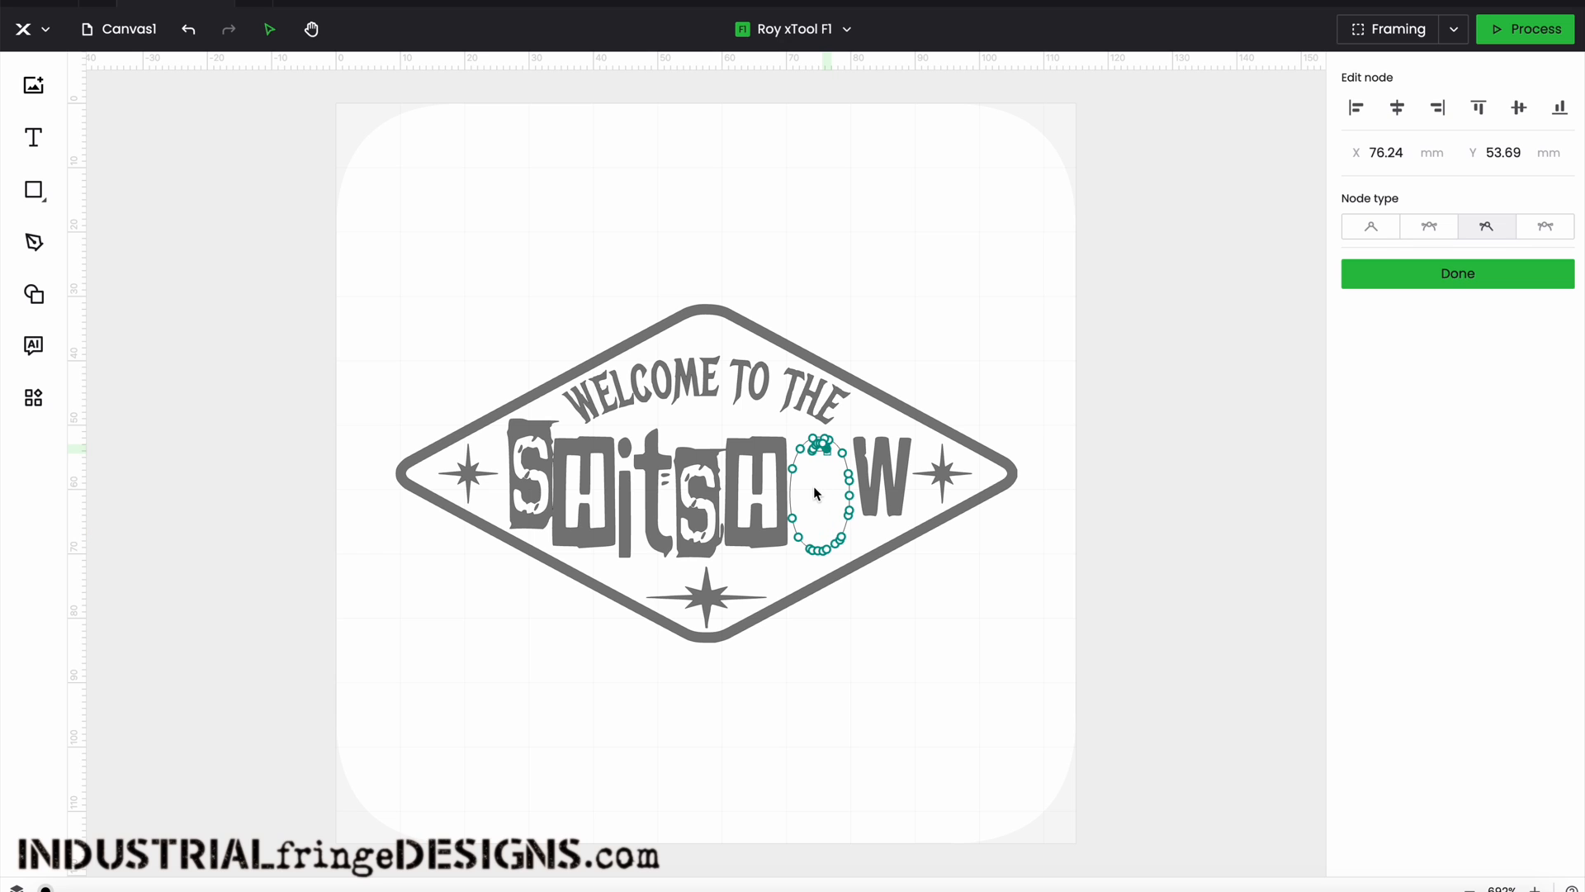
key("Delete")
key("Delete")
key("Delete")
key("Delete")
key("Delete")
key("Delete")
key("Delete")
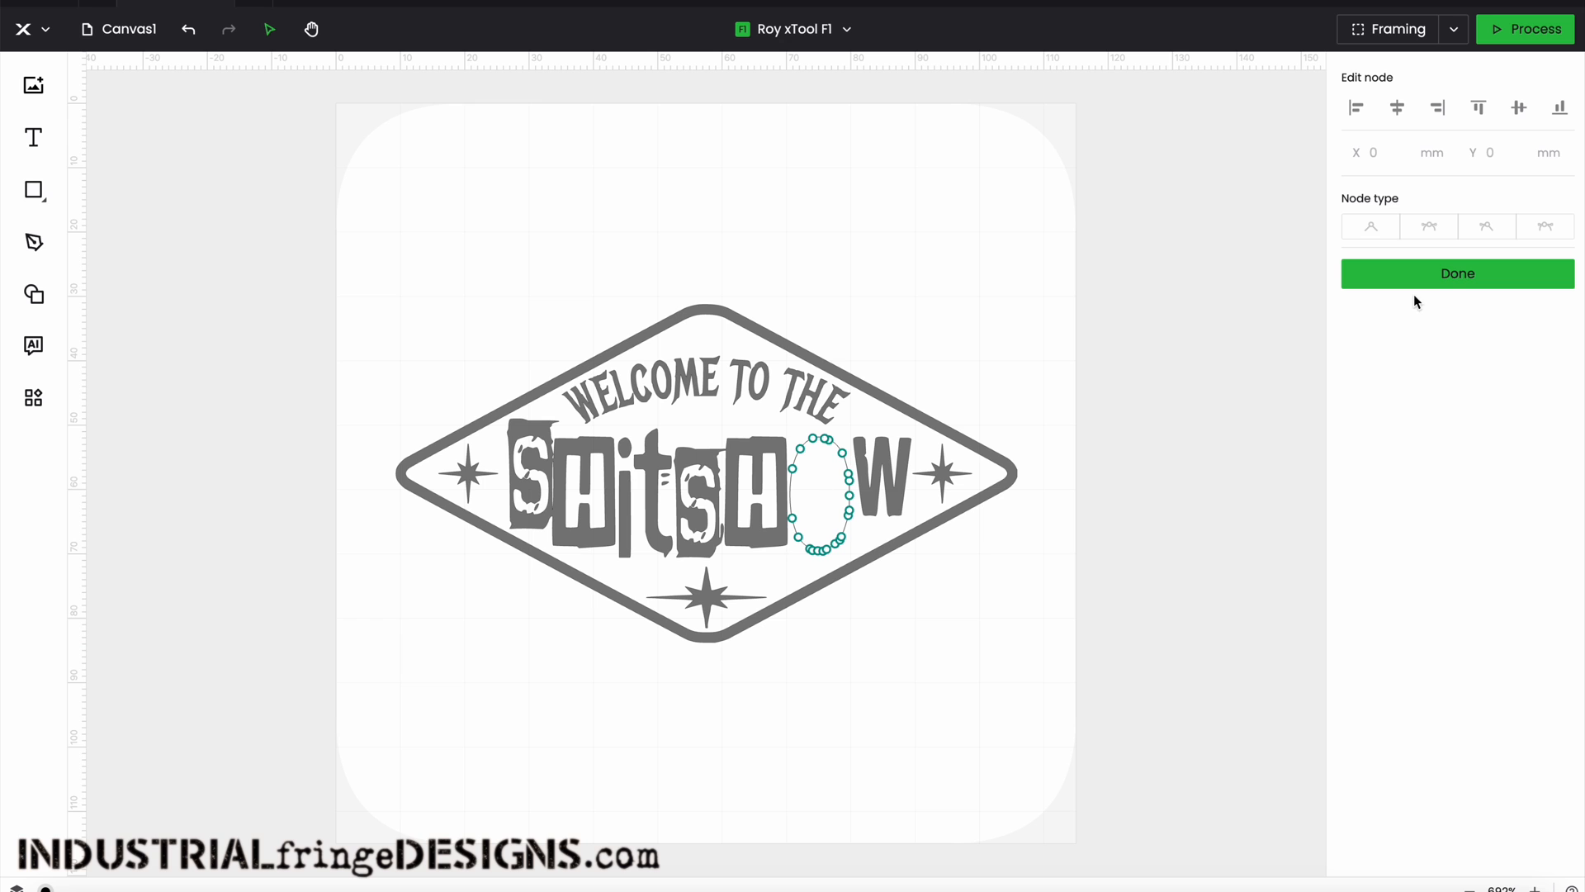
left_click(1465, 277)
left_click(983, 299)
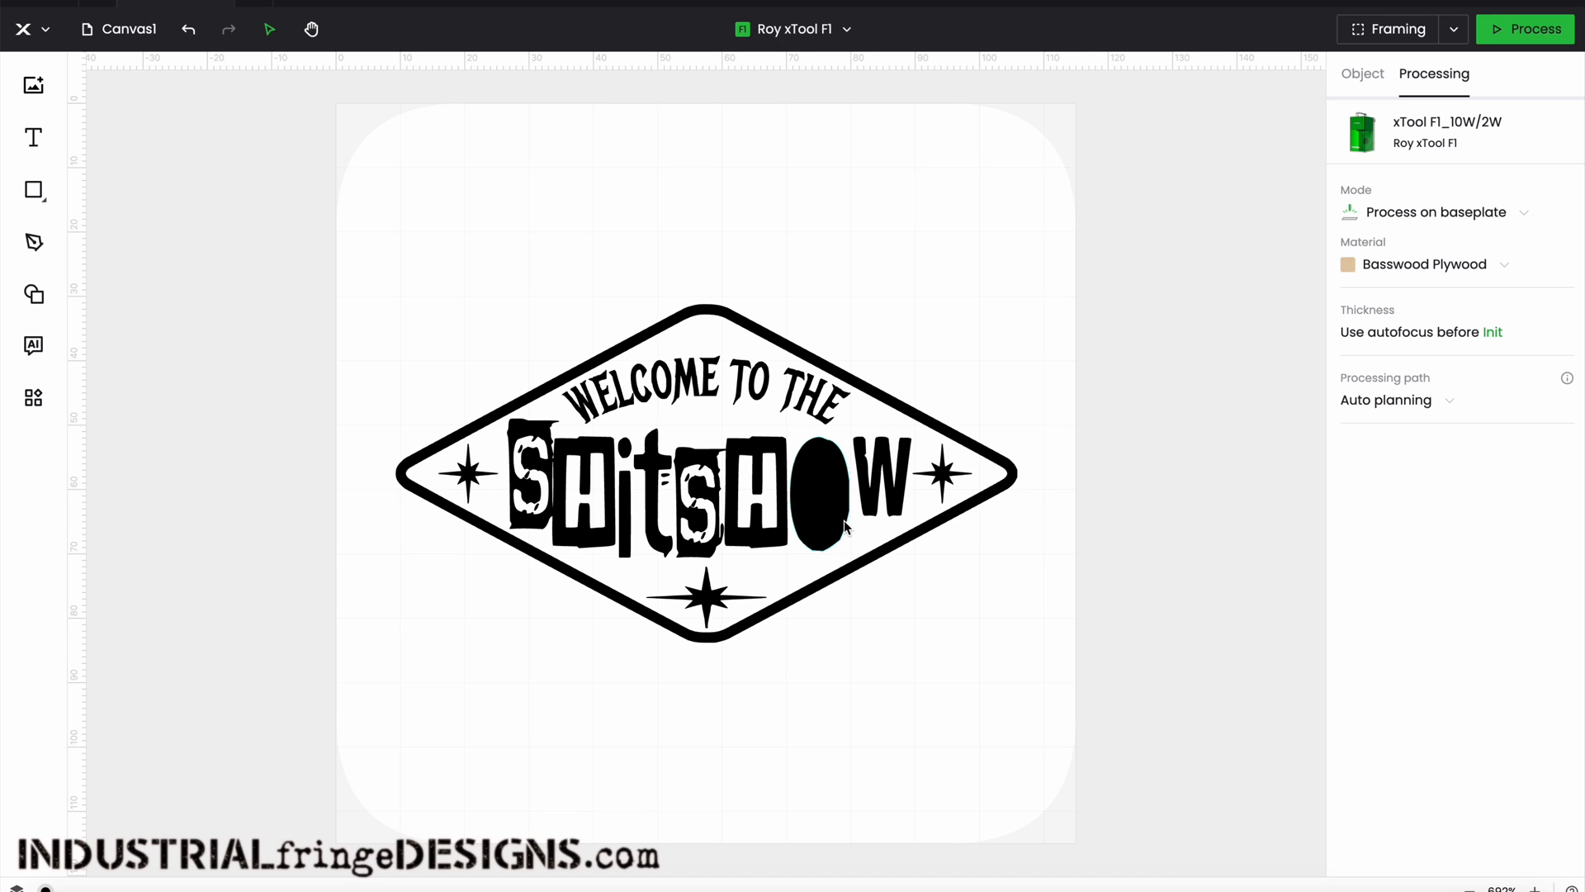
- Edit the nodes of the star beside the W and stretch its right-hand point by moving the tip node to about X 105.84, Y 57.4 mm
left_click(1003, 465)
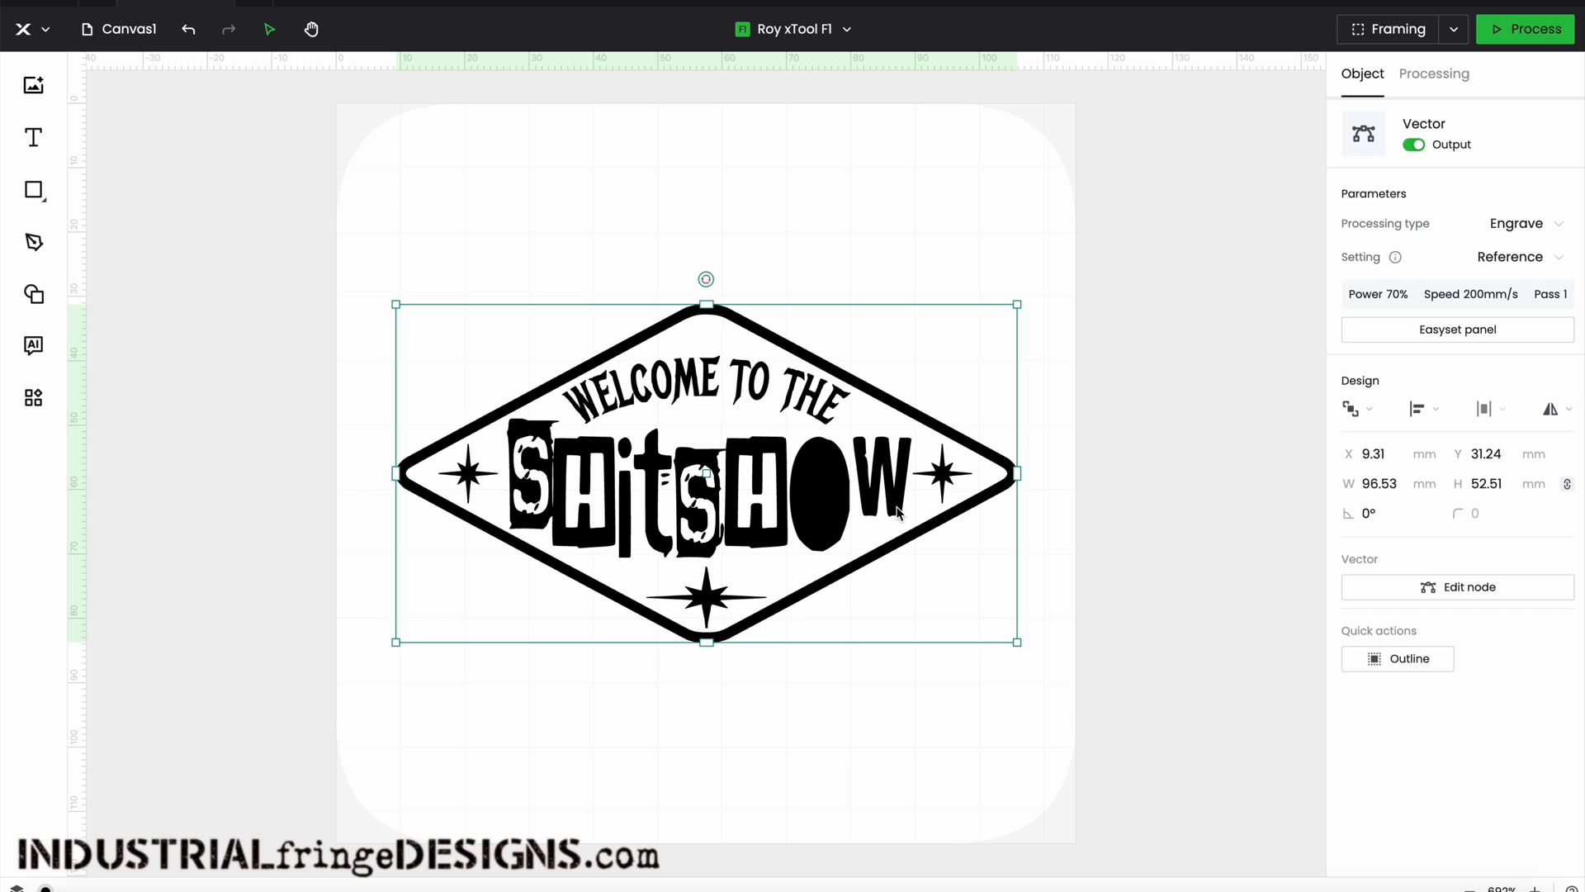
left_click(937, 210)
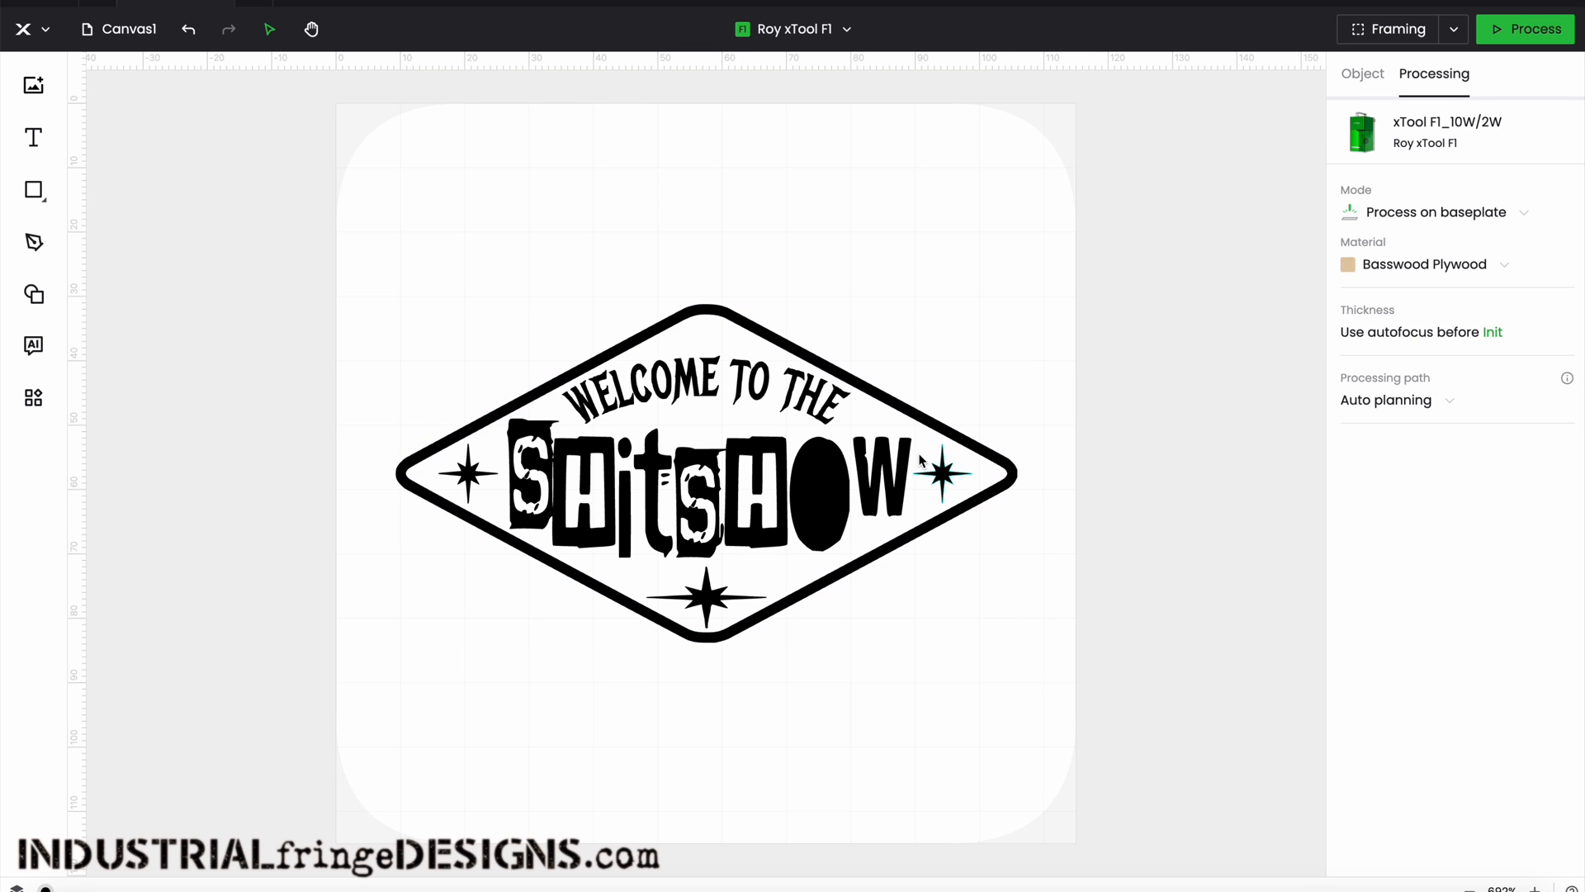
left_click(944, 474)
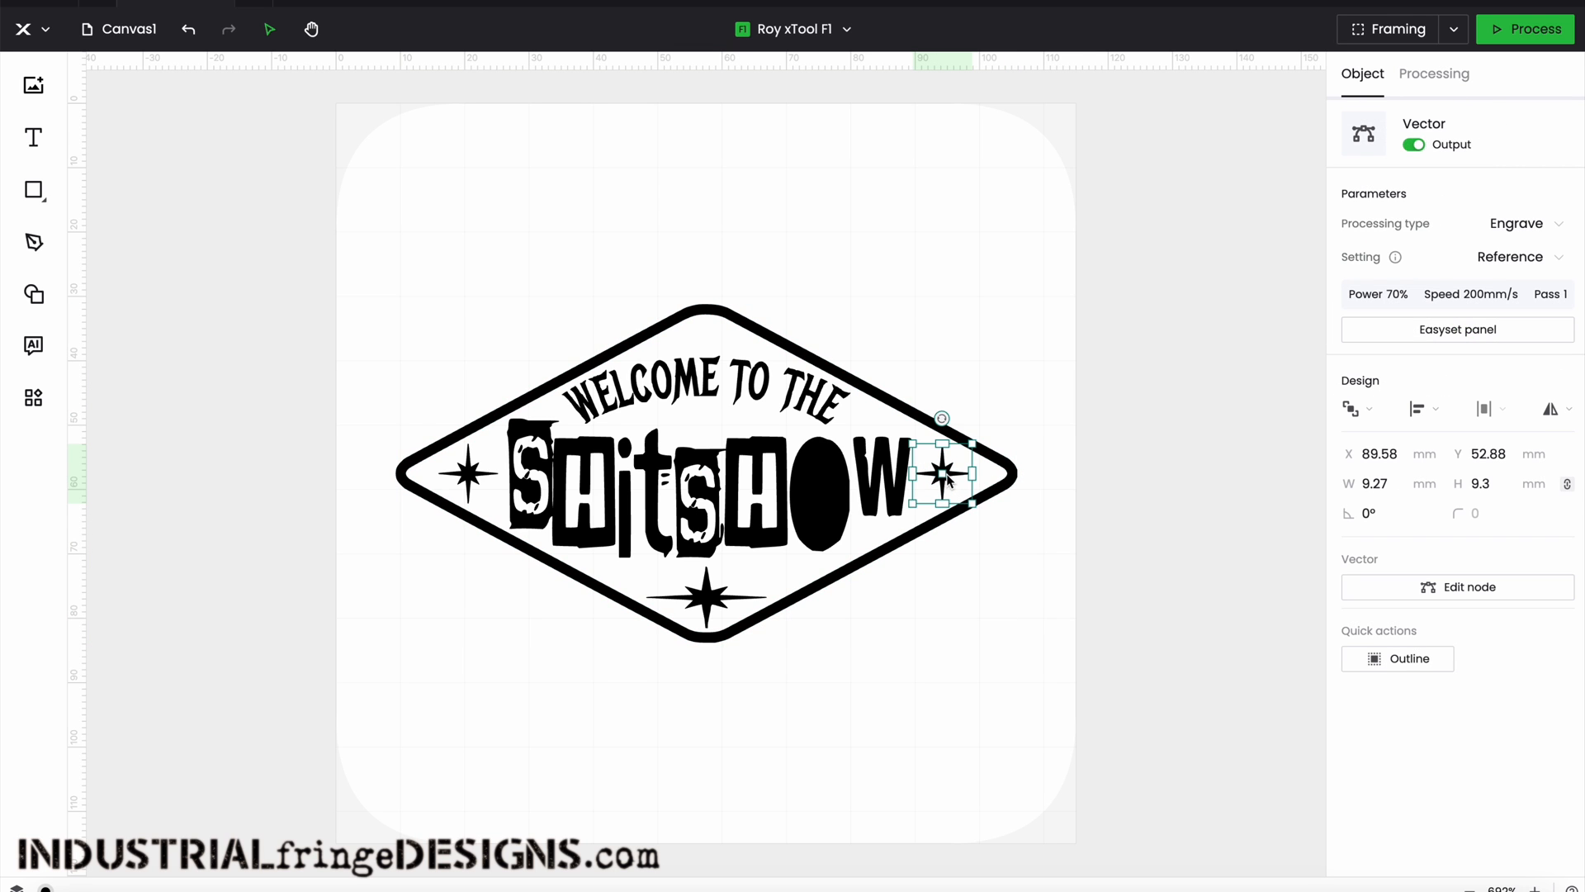
left_click(1471, 586)
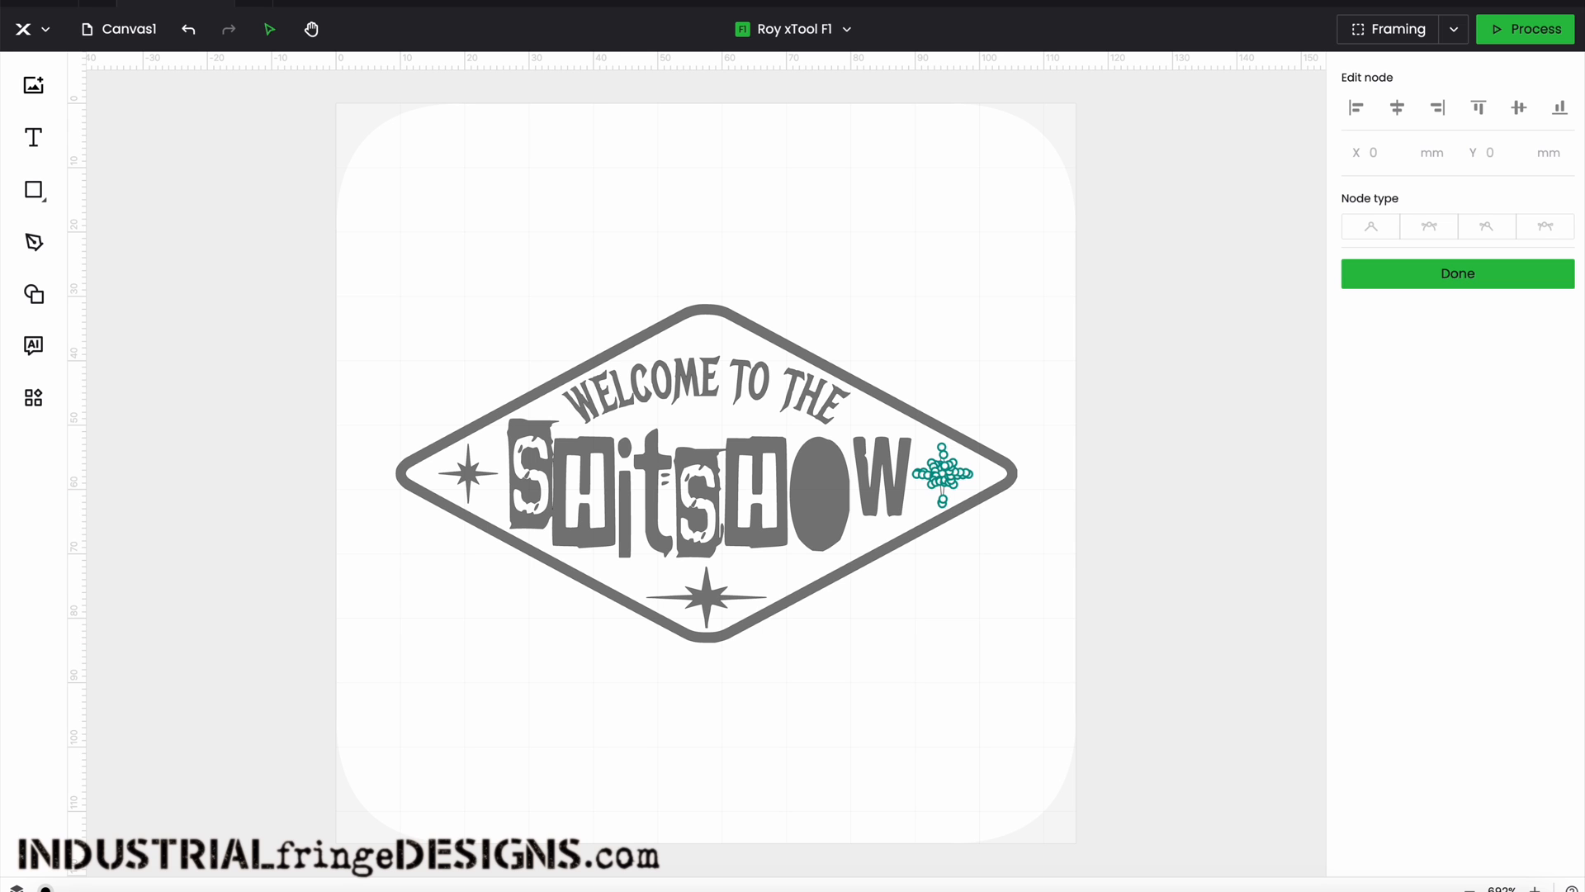
left_click(1535, 888)
left_click(1536, 889)
left_click(1535, 889)
left_click(1536, 889)
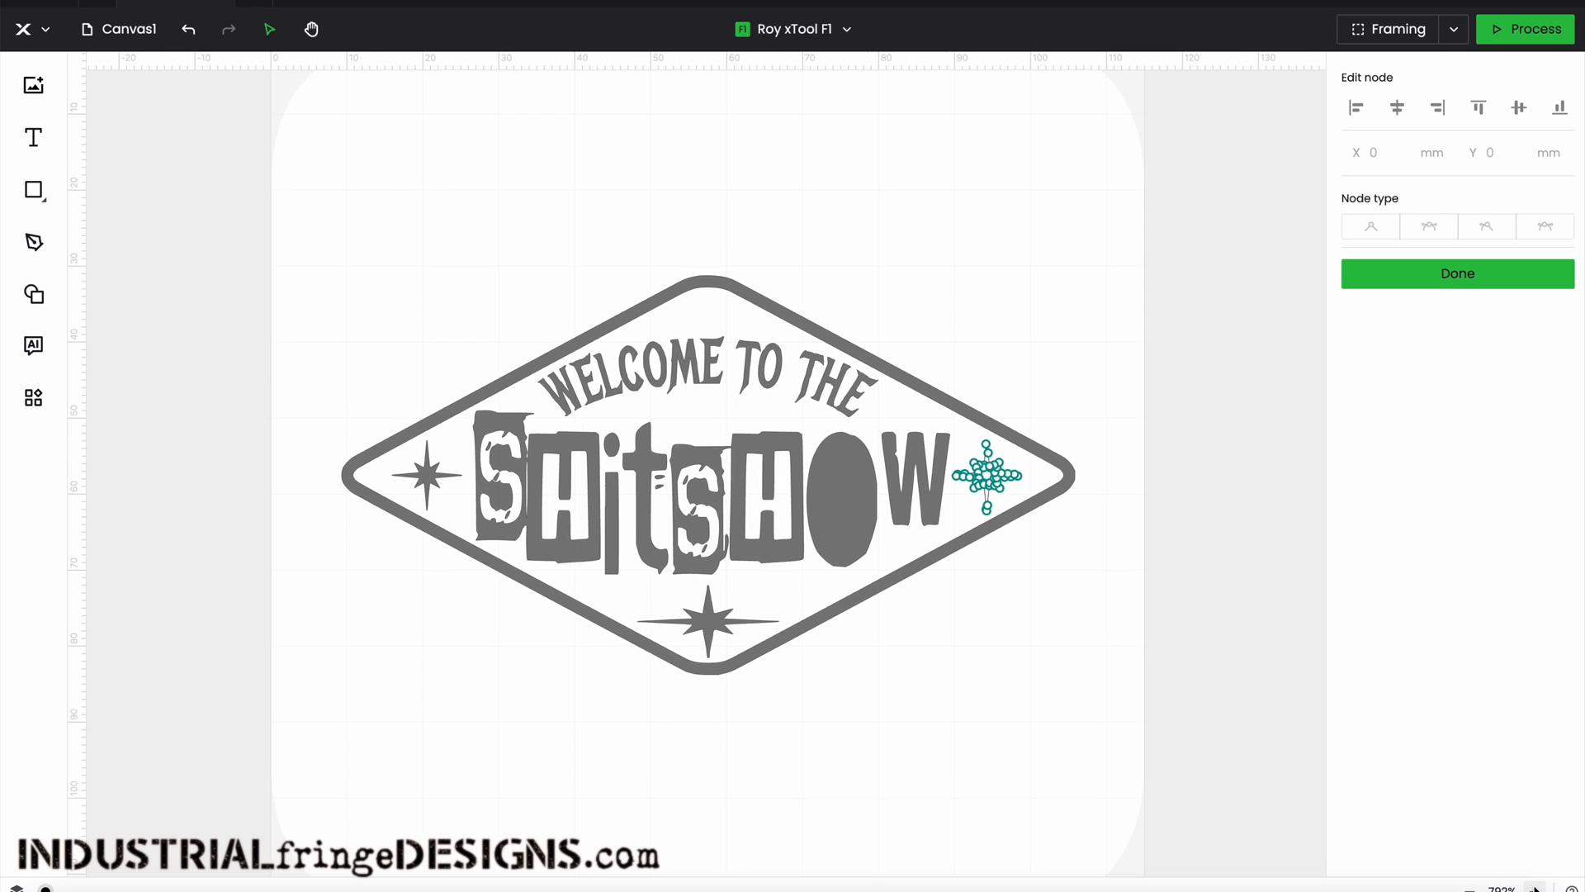
left_click(1535, 889)
left_click(1535, 889)
left_click(1535, 890)
left_click(1536, 889)
left_click(1536, 889)
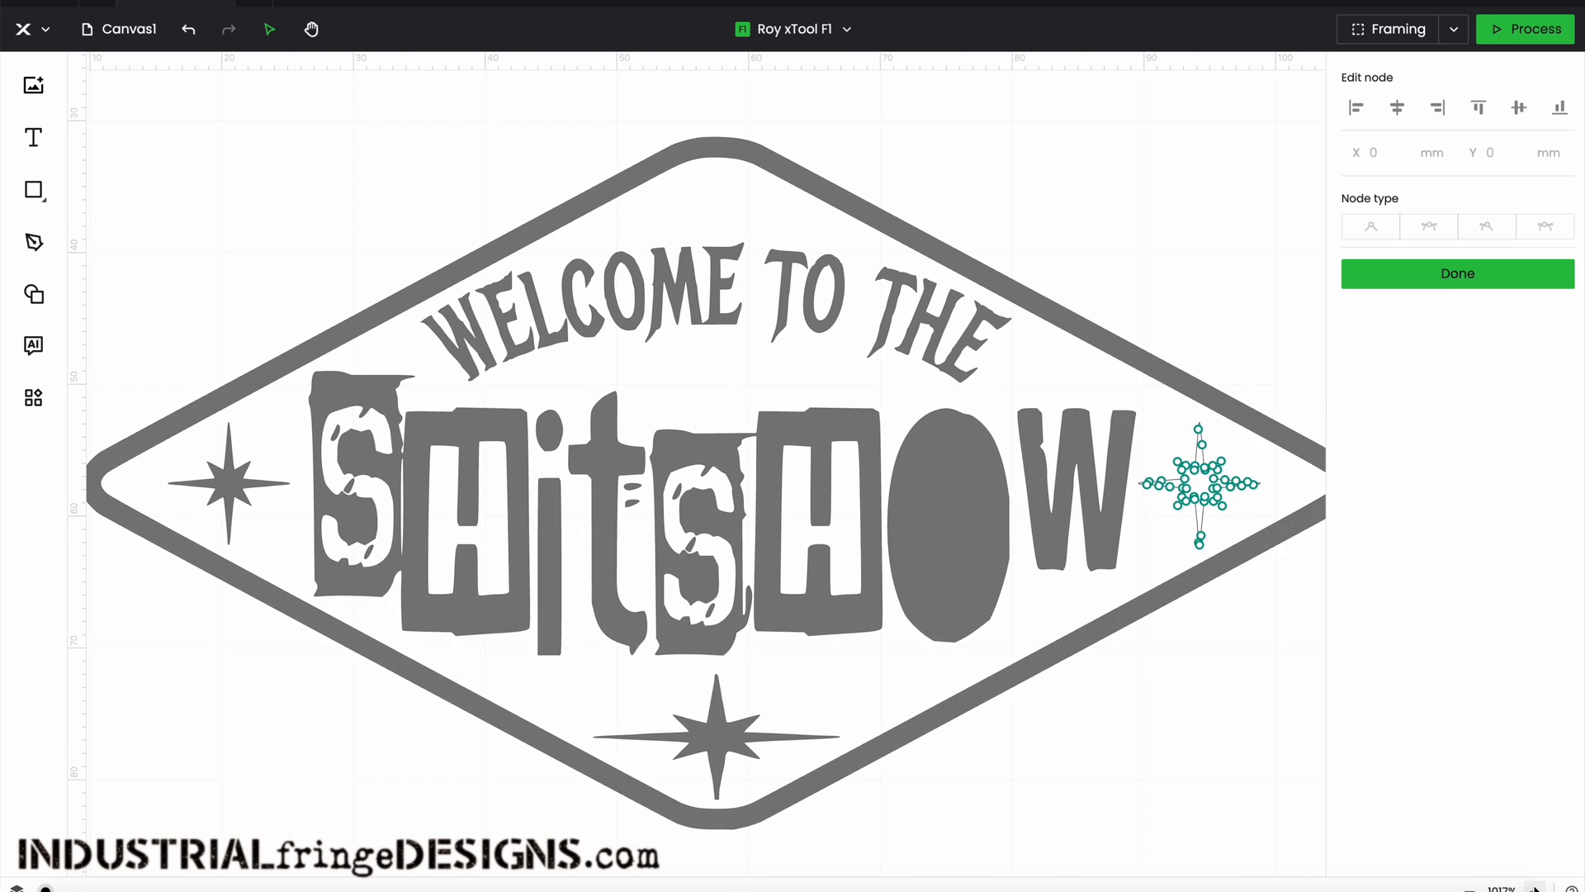
left_click(1535, 889)
left_click(1535, 889)
left_click(1535, 889)
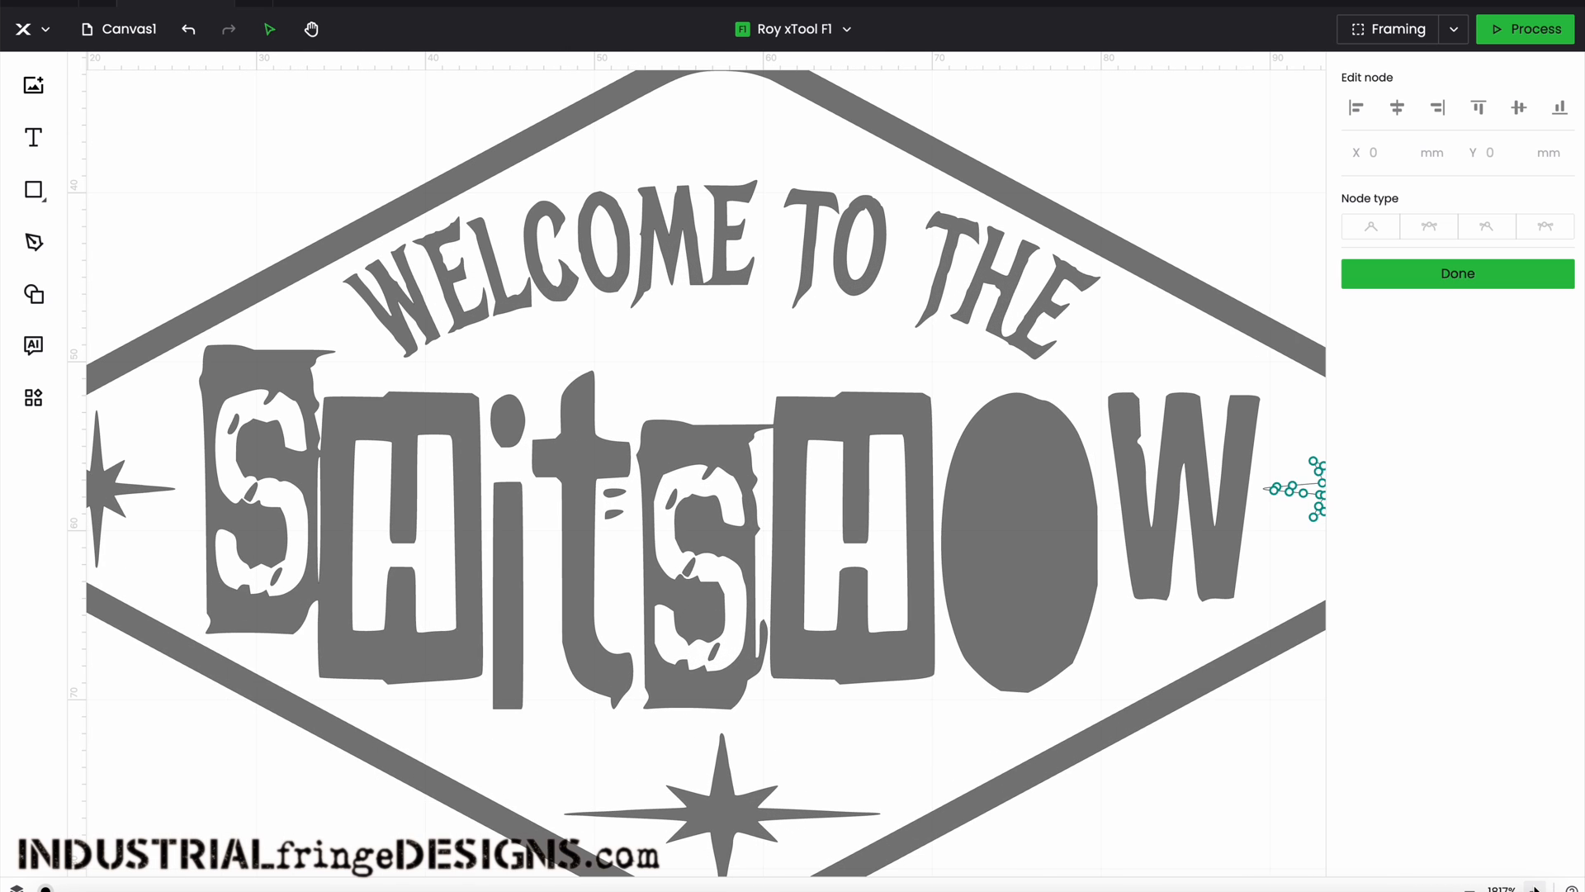
scroll(1270, 778, "right", 4)
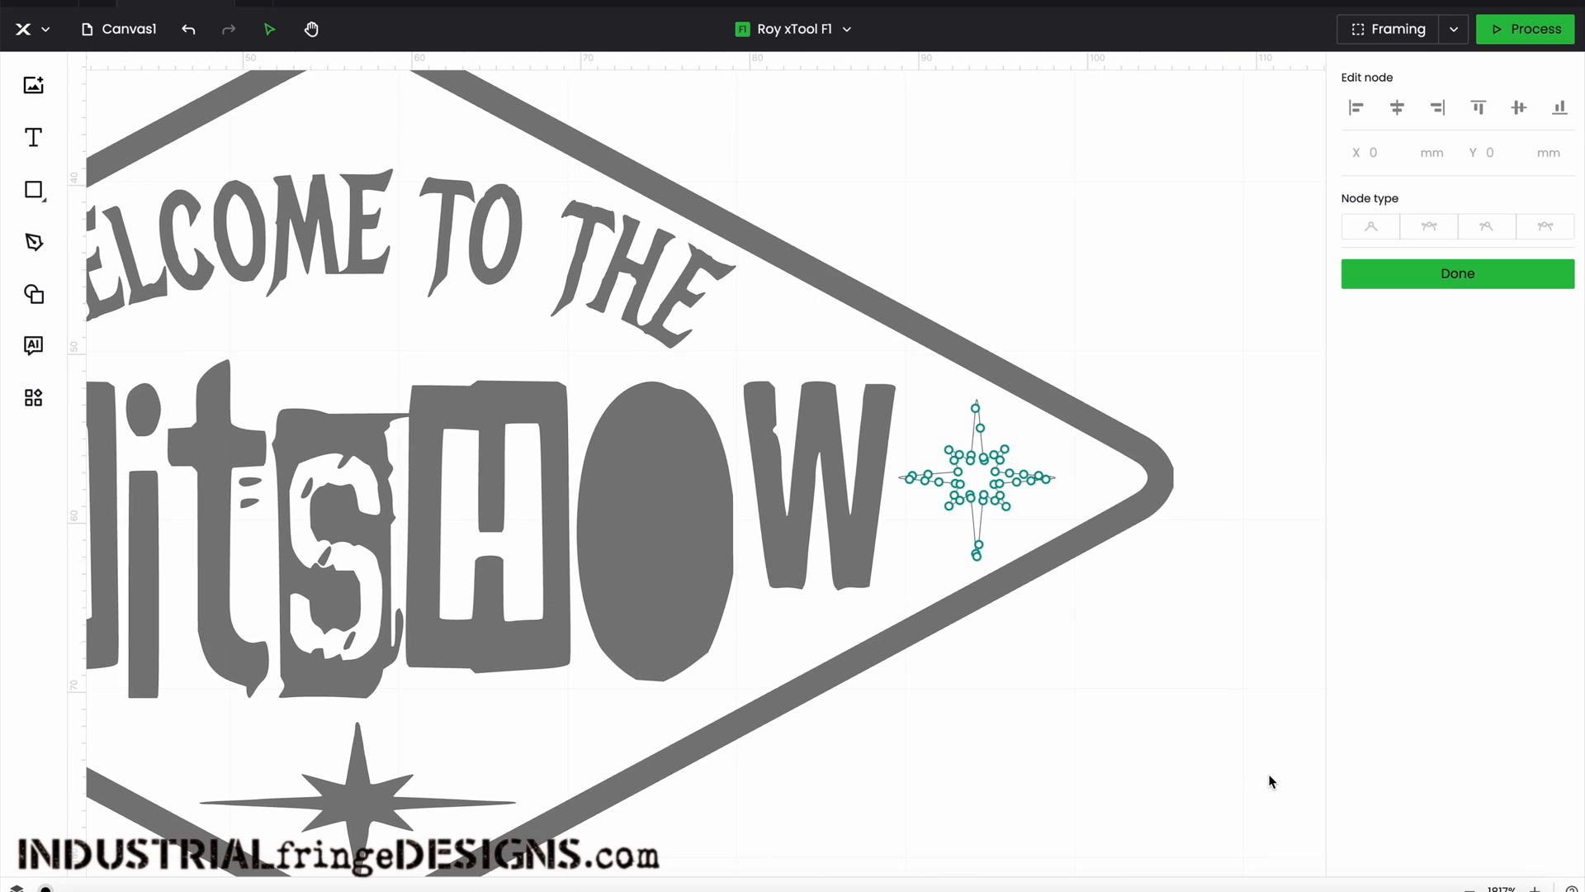
left_click(1039, 477)
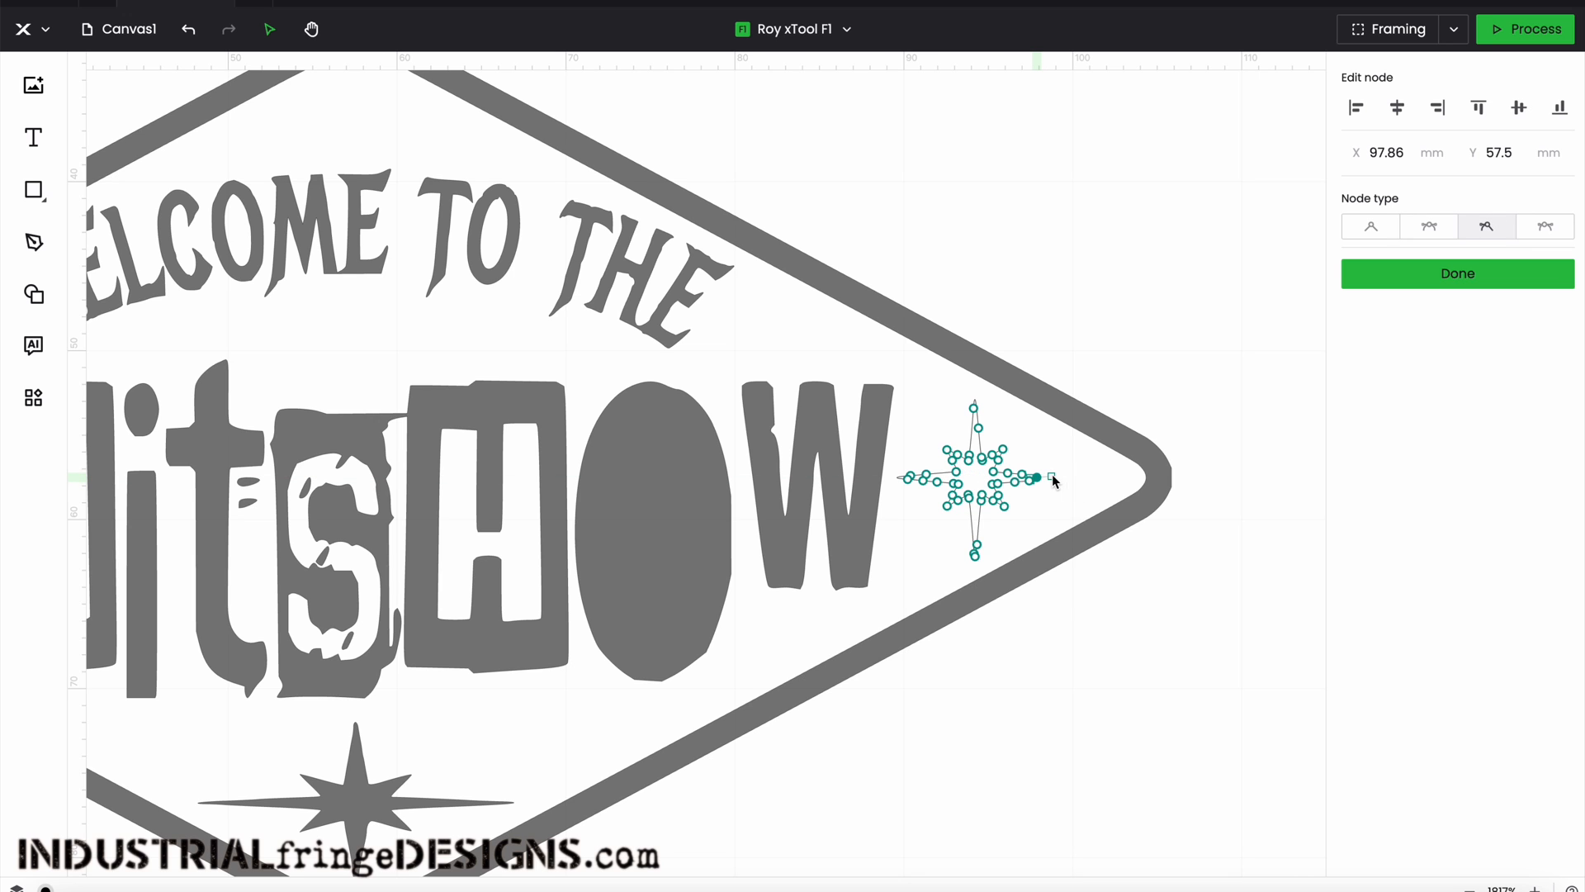
left_click_drag(1040, 477, 1132, 474)
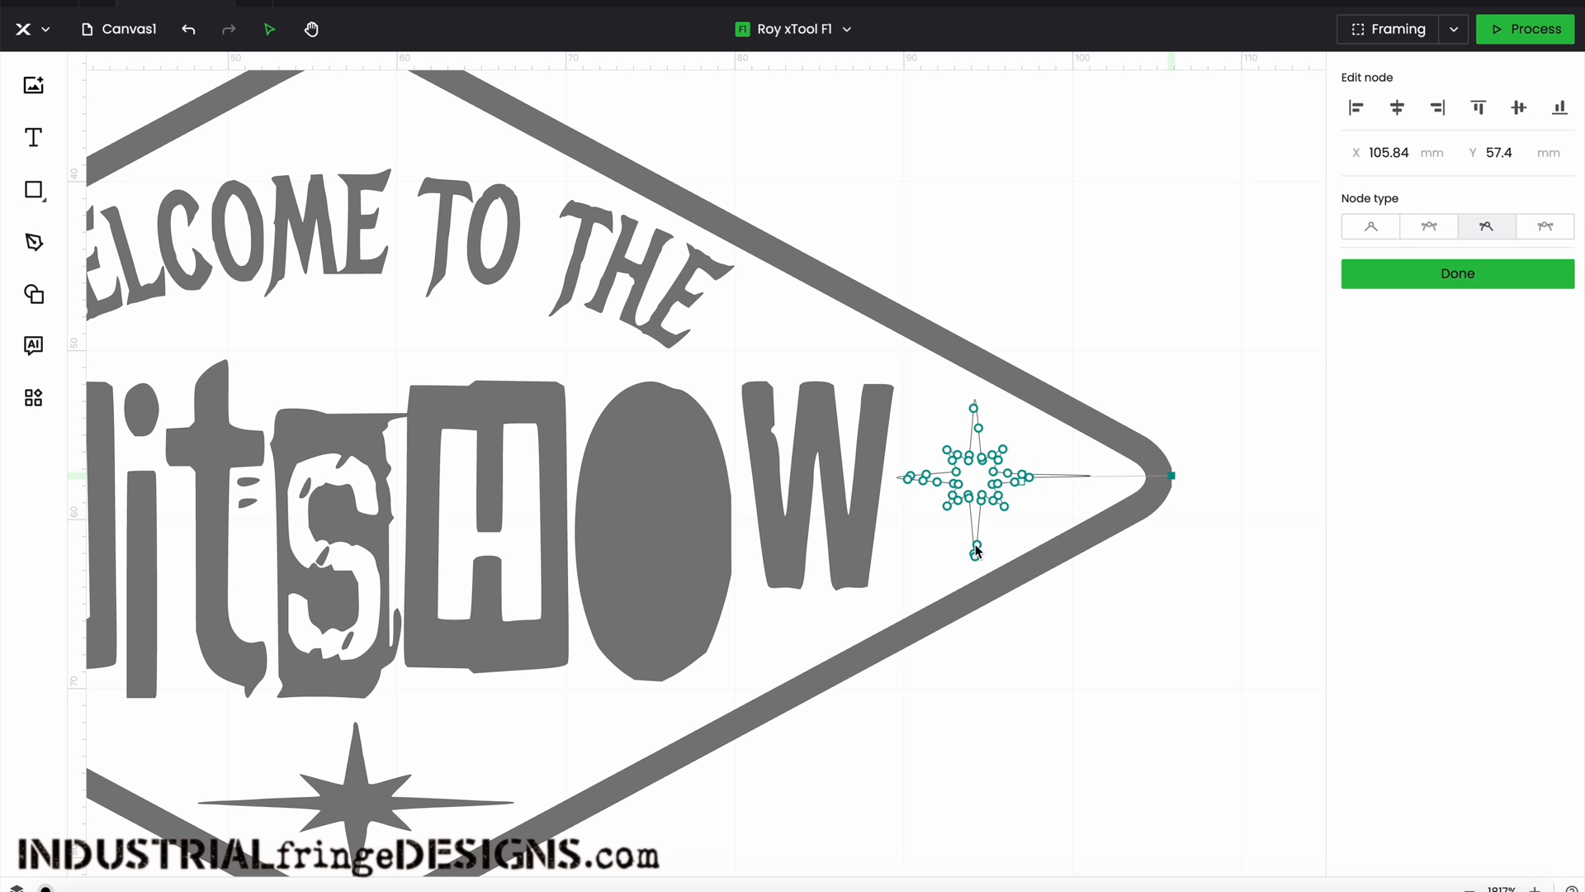
- Pull the same star's four short diagonal points outward and finish the node editing
left_click_drag(1003, 450, 936, 437)
left_click_drag(947, 512, 1021, 525)
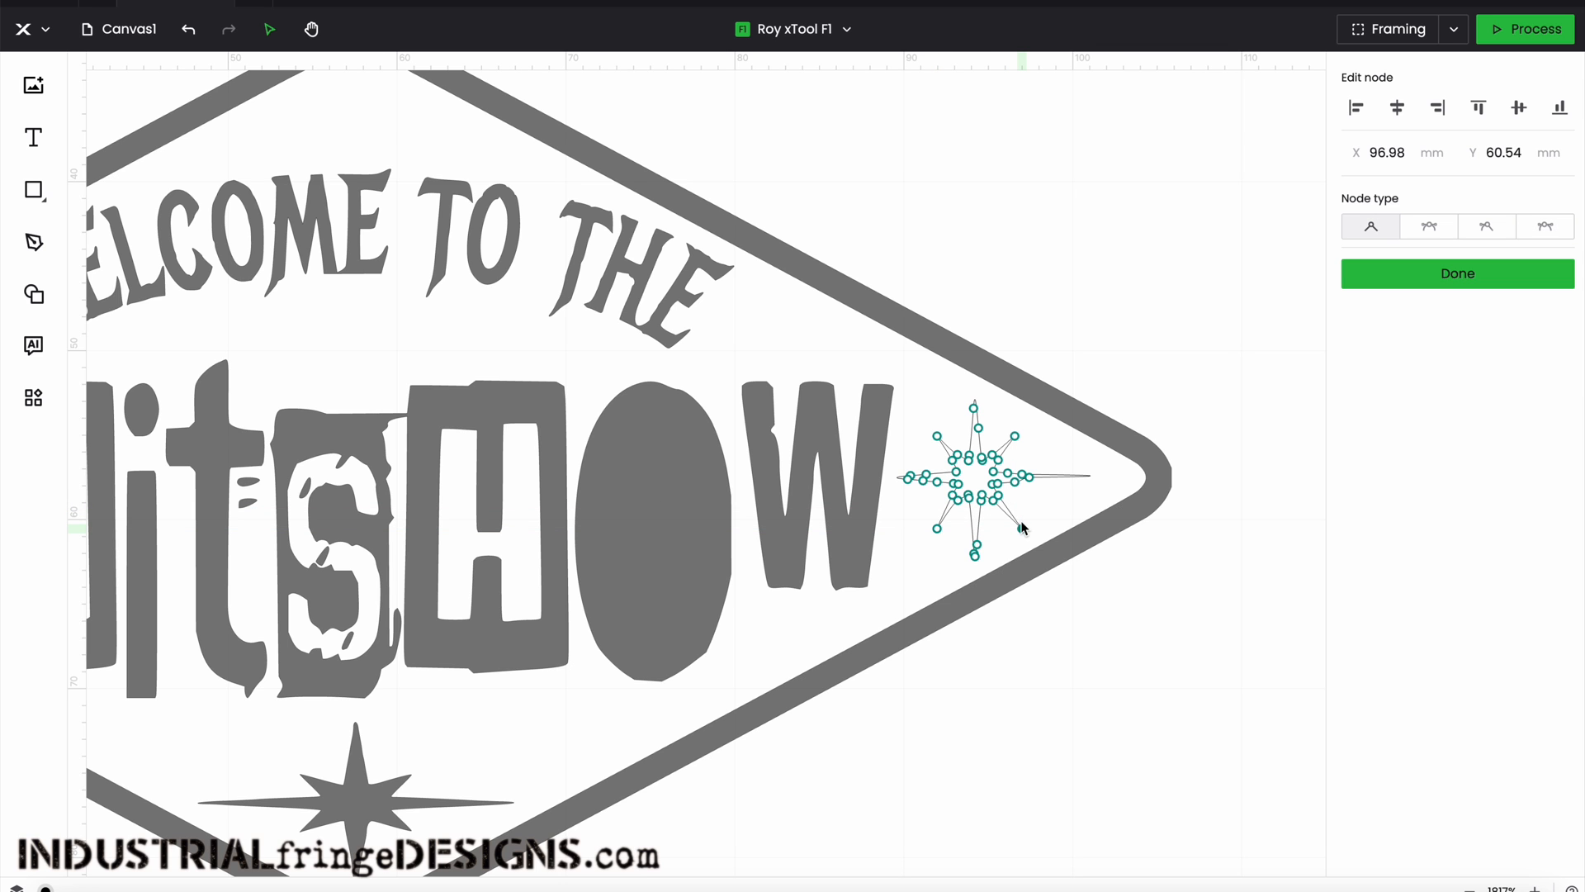
left_click(1435, 275)
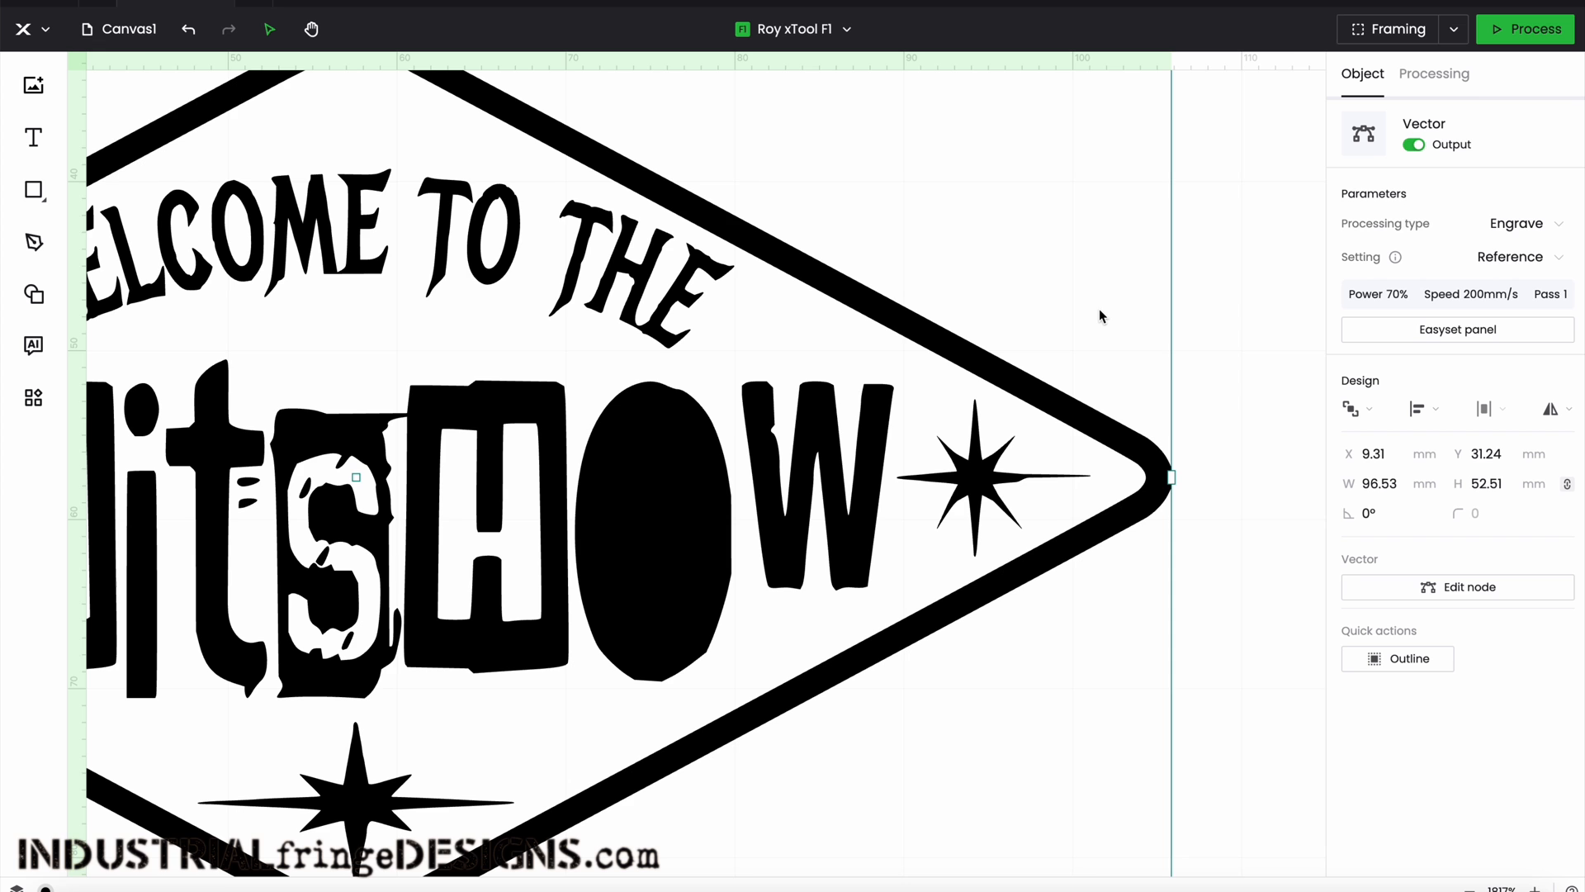
- Examine the whole design with the edited letter O and star
key("super+minus")
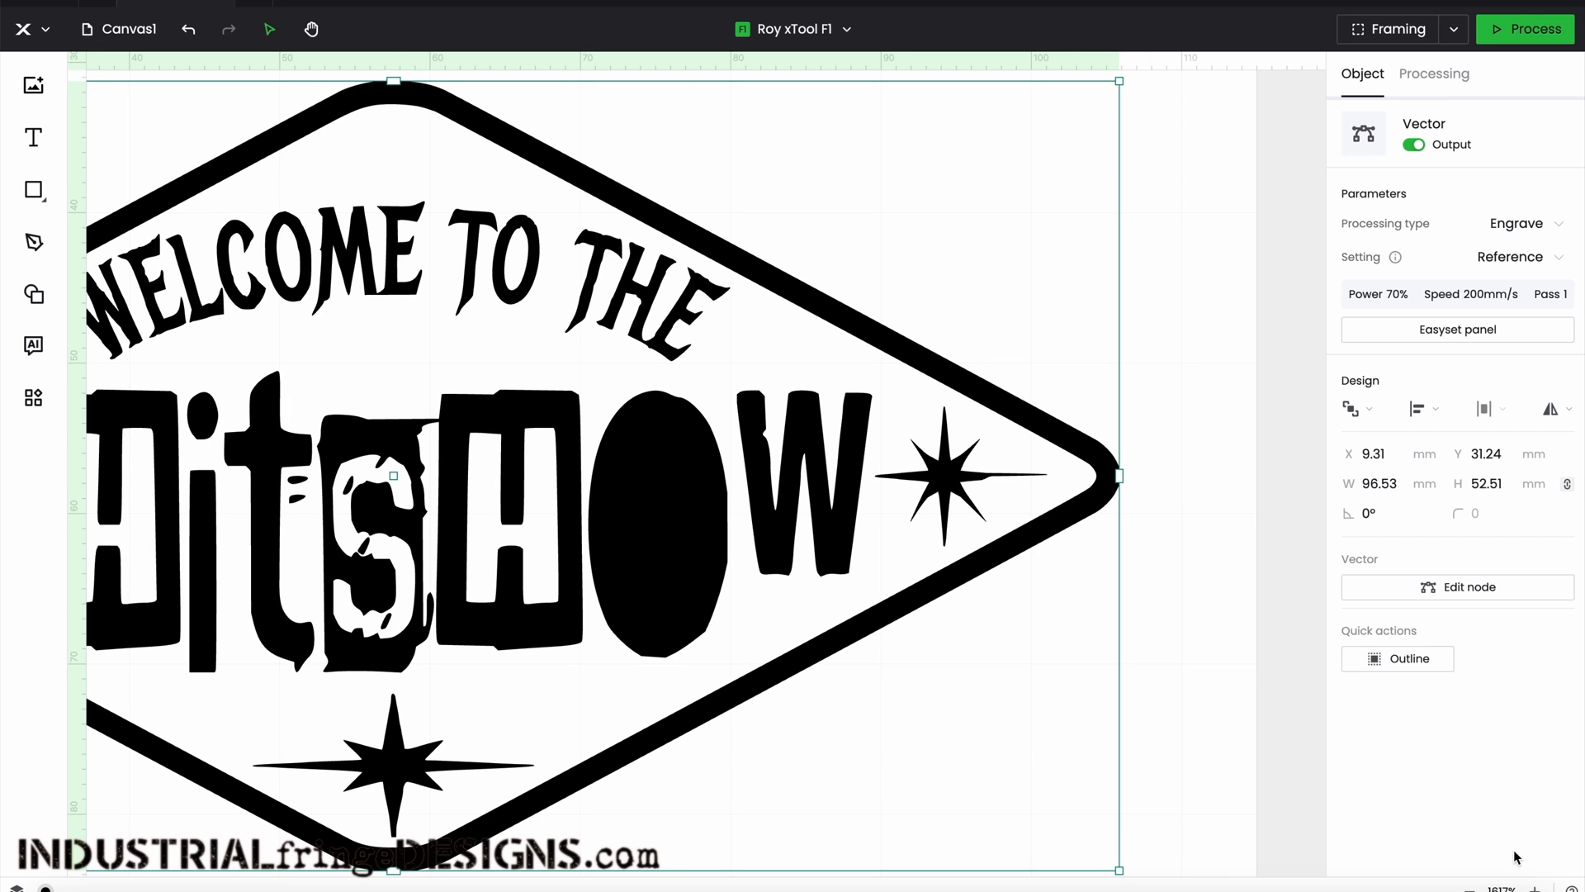
left_click(1469, 889)
left_click(1469, 889)
left_click(1470, 889)
left_click(1469, 889)
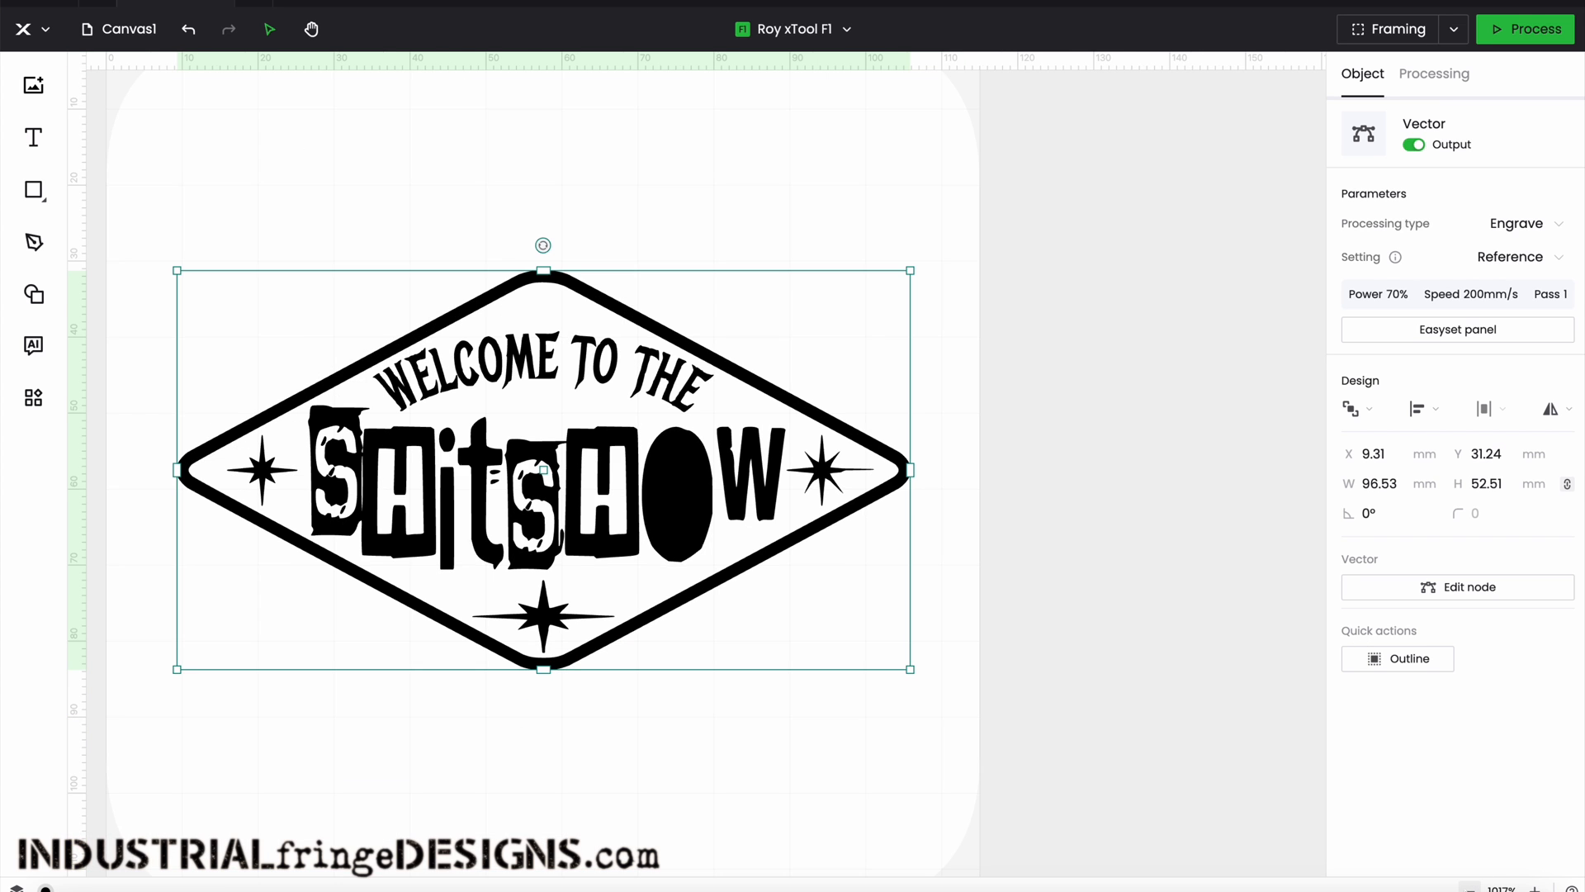
left_click(1470, 889)
scroll(675, 743, "left", 2)
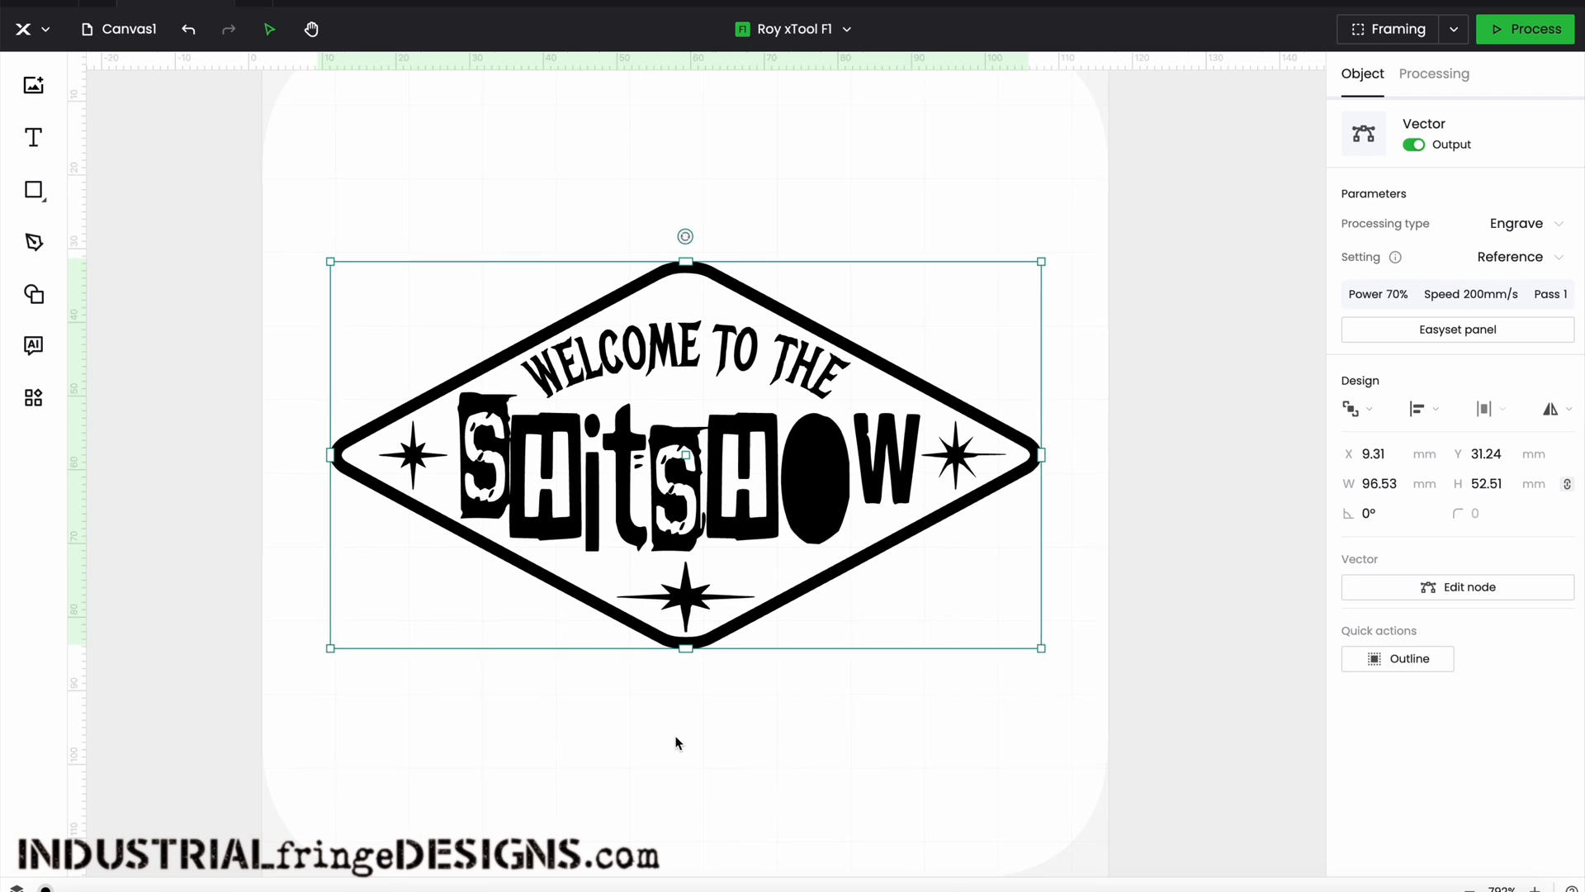
scroll(676, 743, "up", 1)
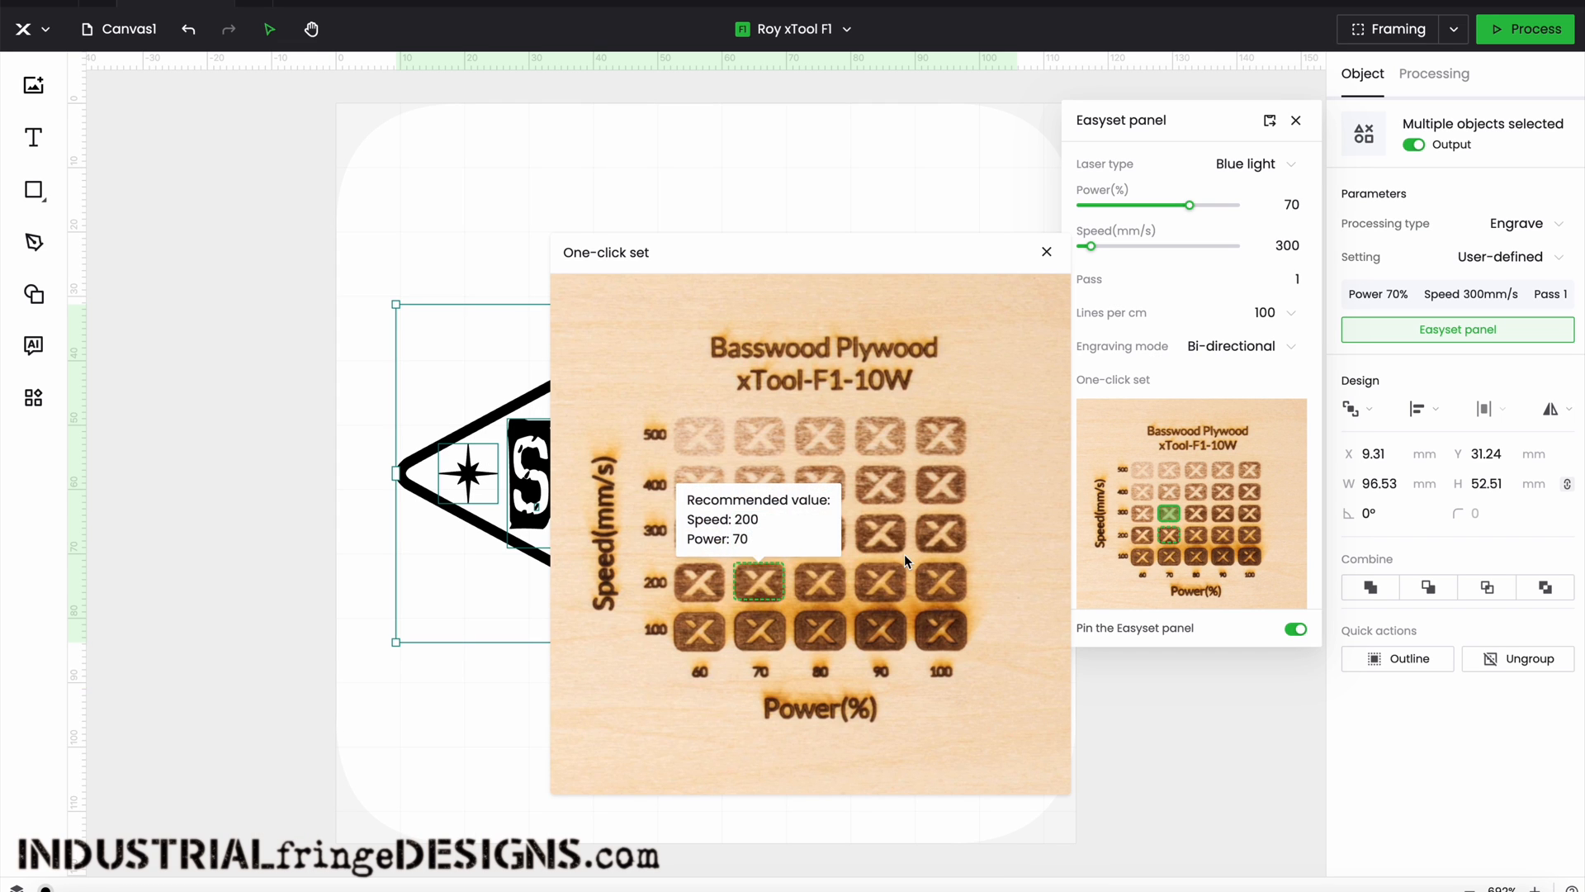
- Compare 80% at 200 mm/s, 90% at 300 mm/s and 80% at 300 mm/s on the Basswood Plywood grid, and choose the recommended 70% at 200 mm/s
left_click(820, 582)
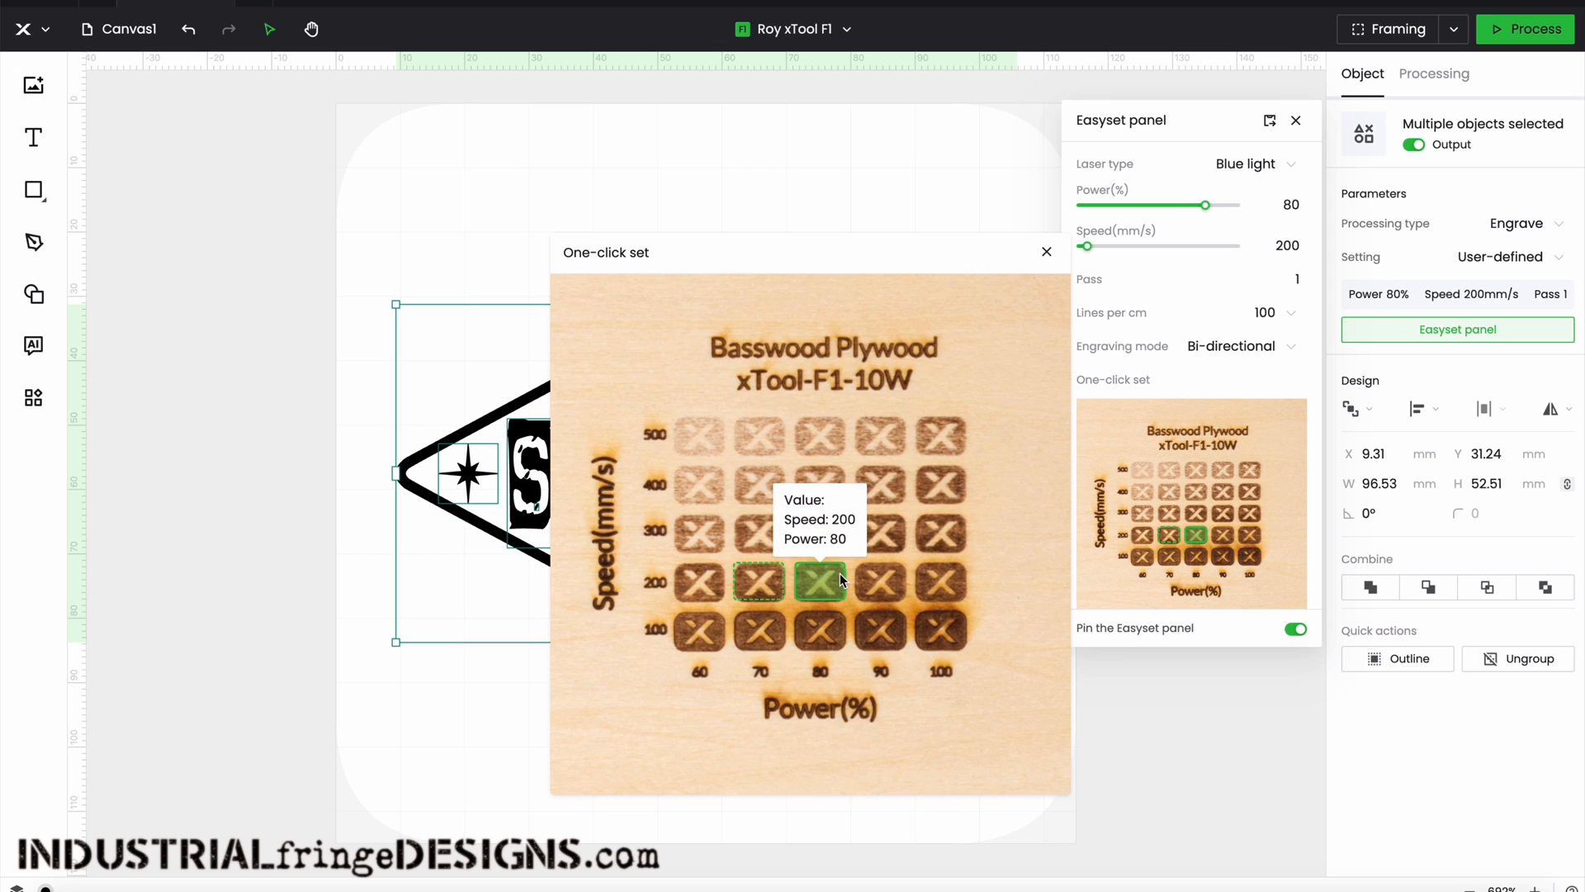
left_click(890, 534)
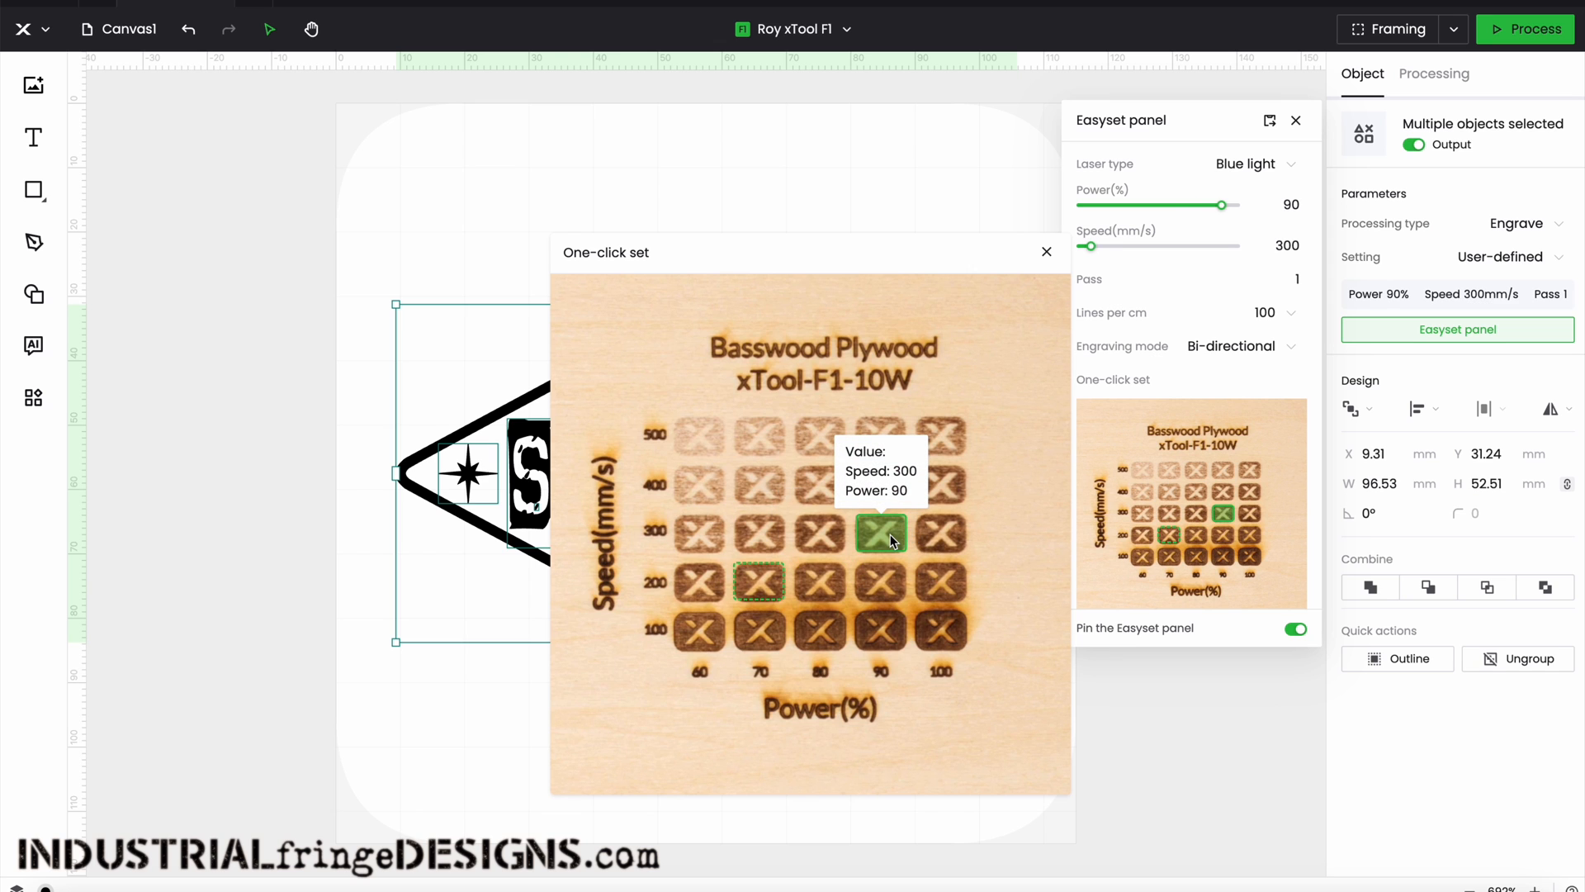
left_click(830, 542)
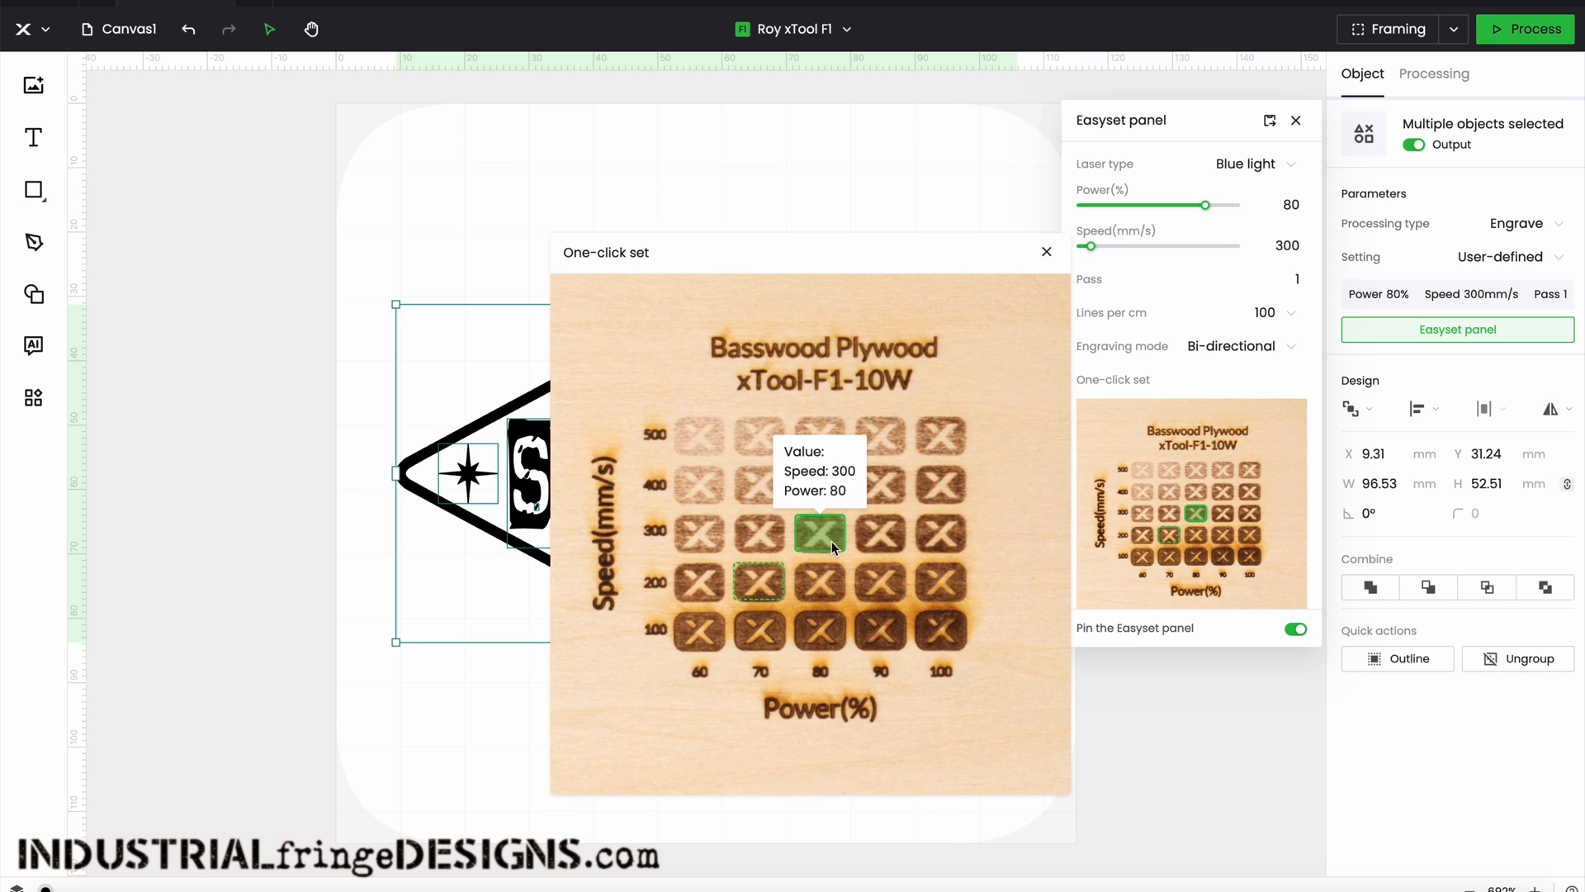
left_click(760, 588)
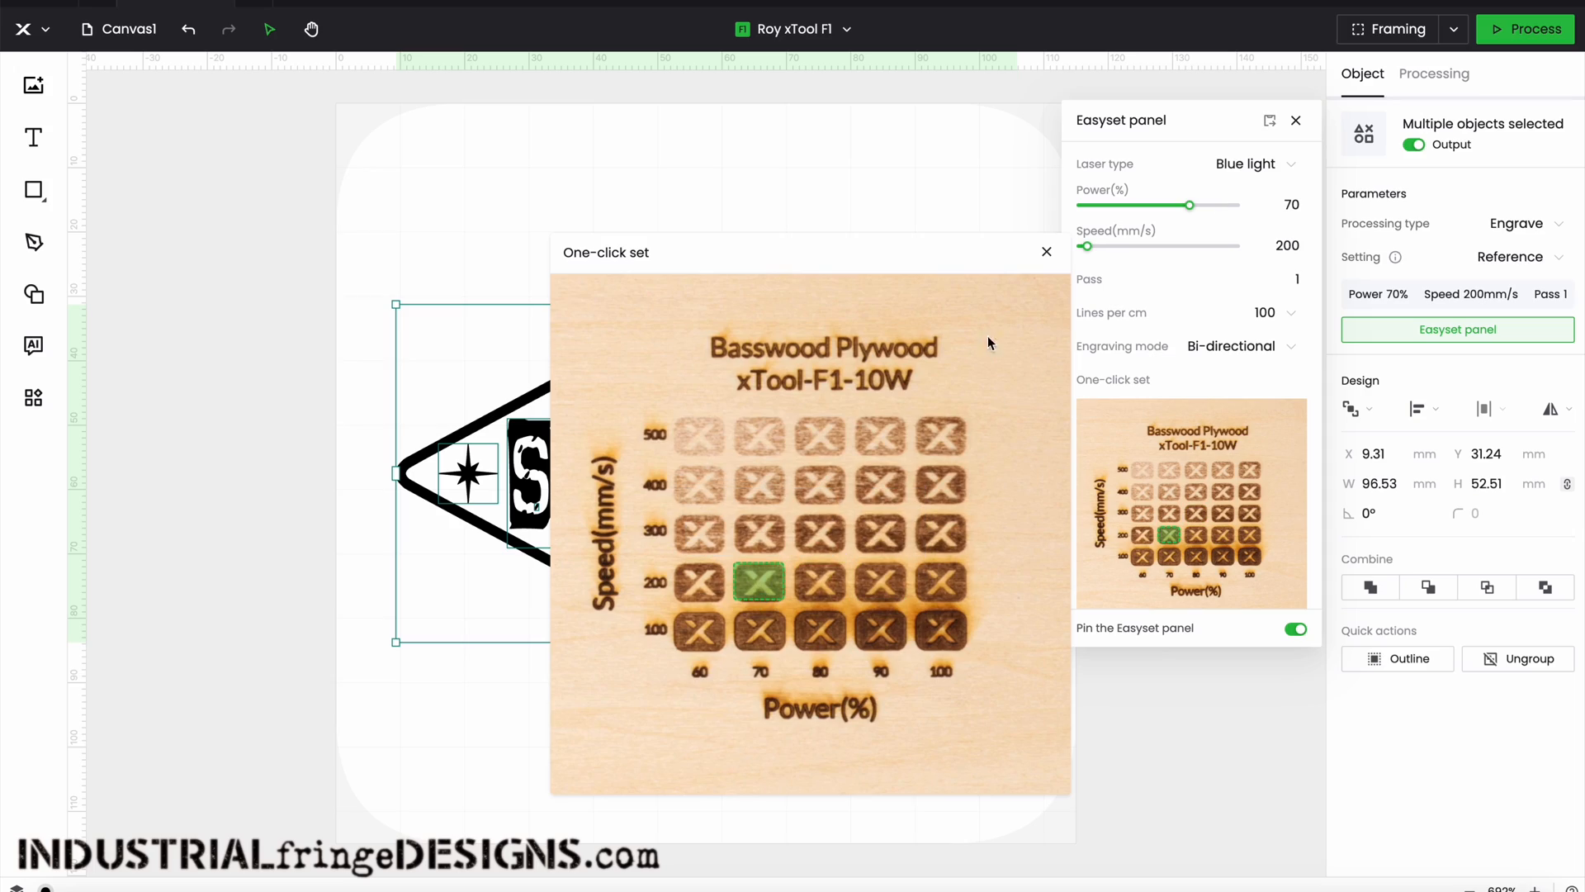